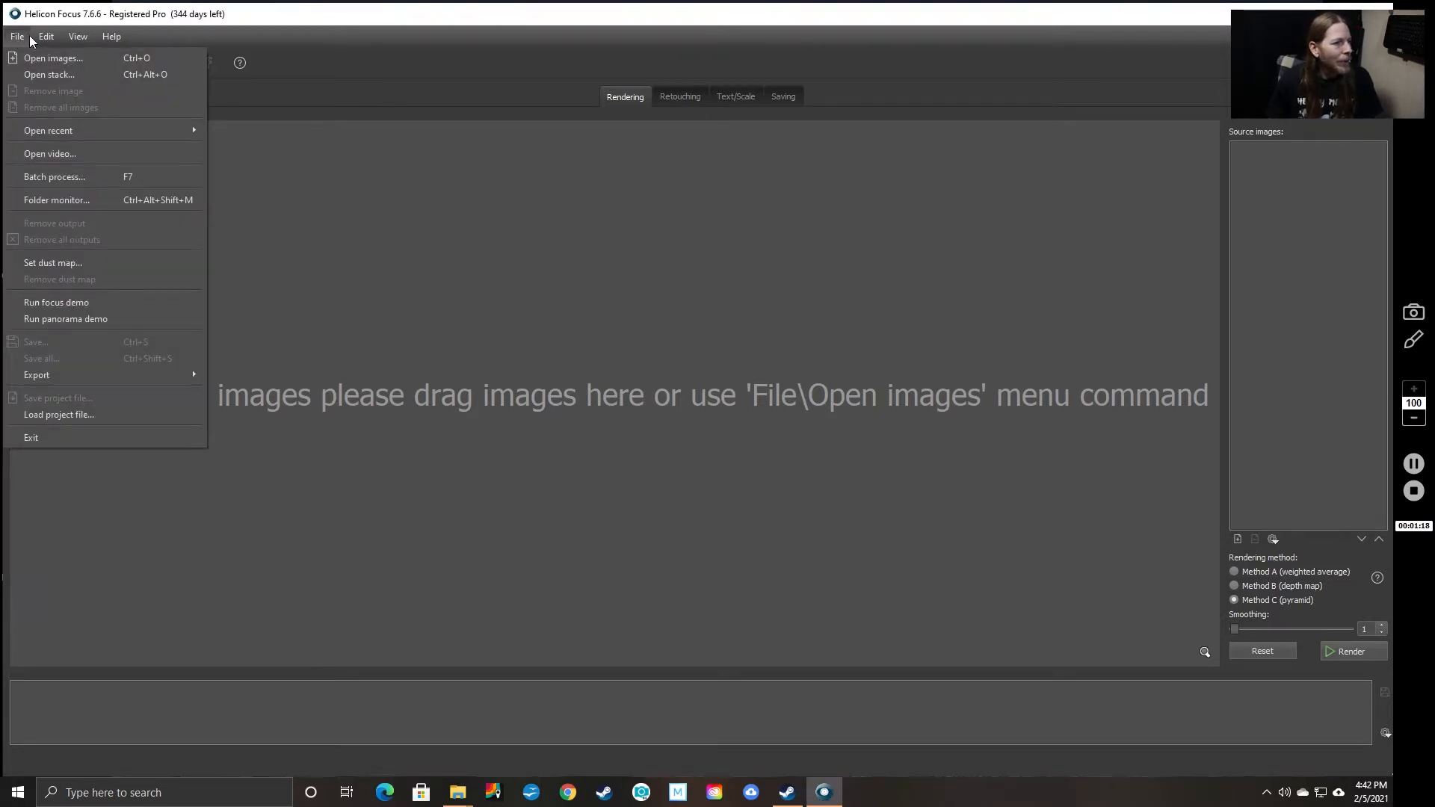
Review the program preferences, including the autoadjustment and performance settings, and leave without changing anything
{"action": "mouse_move", "coordinate": [44, 41]}
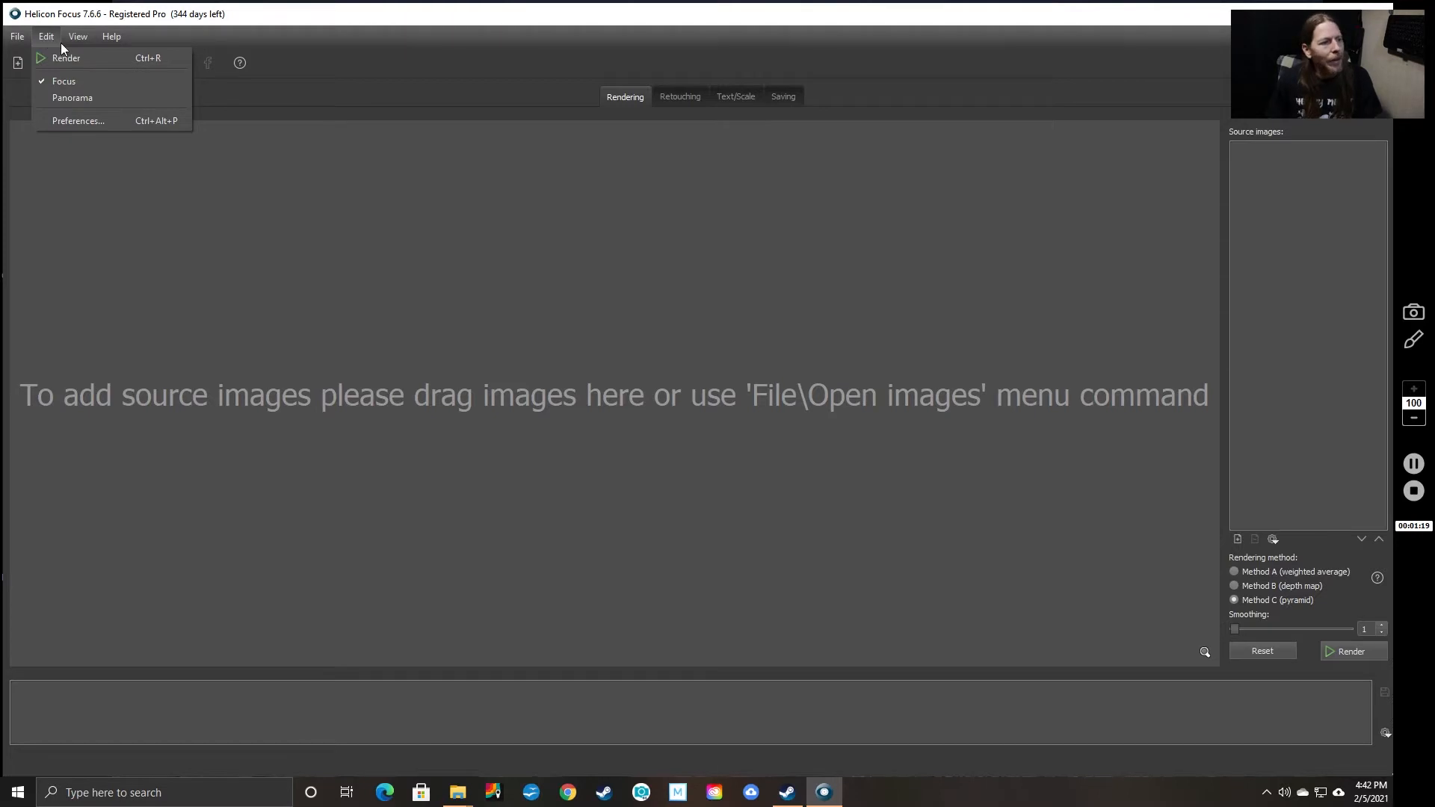
{"action": "left_click", "coordinate": [65, 116]}
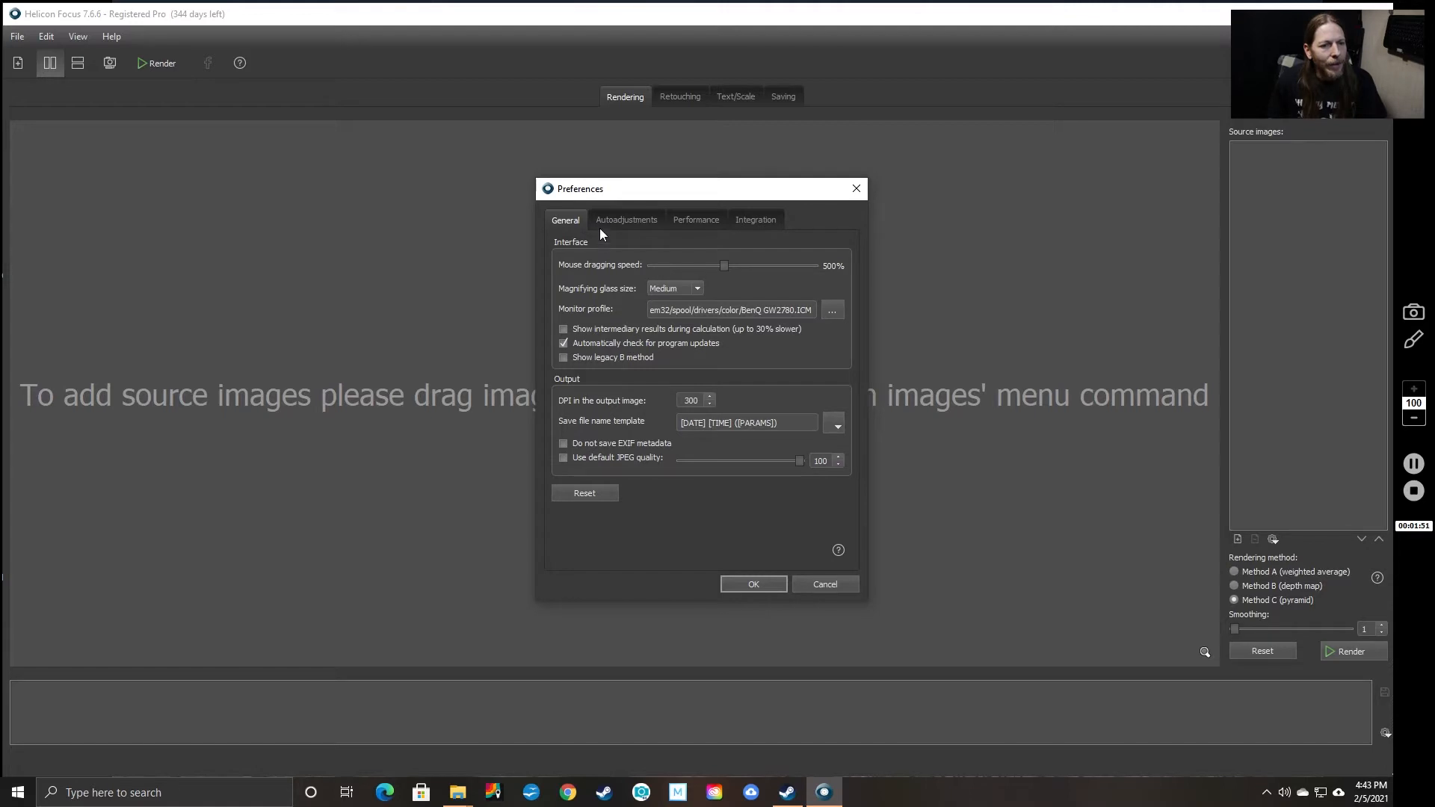
{"action": "left_click", "coordinate": [624, 220]}
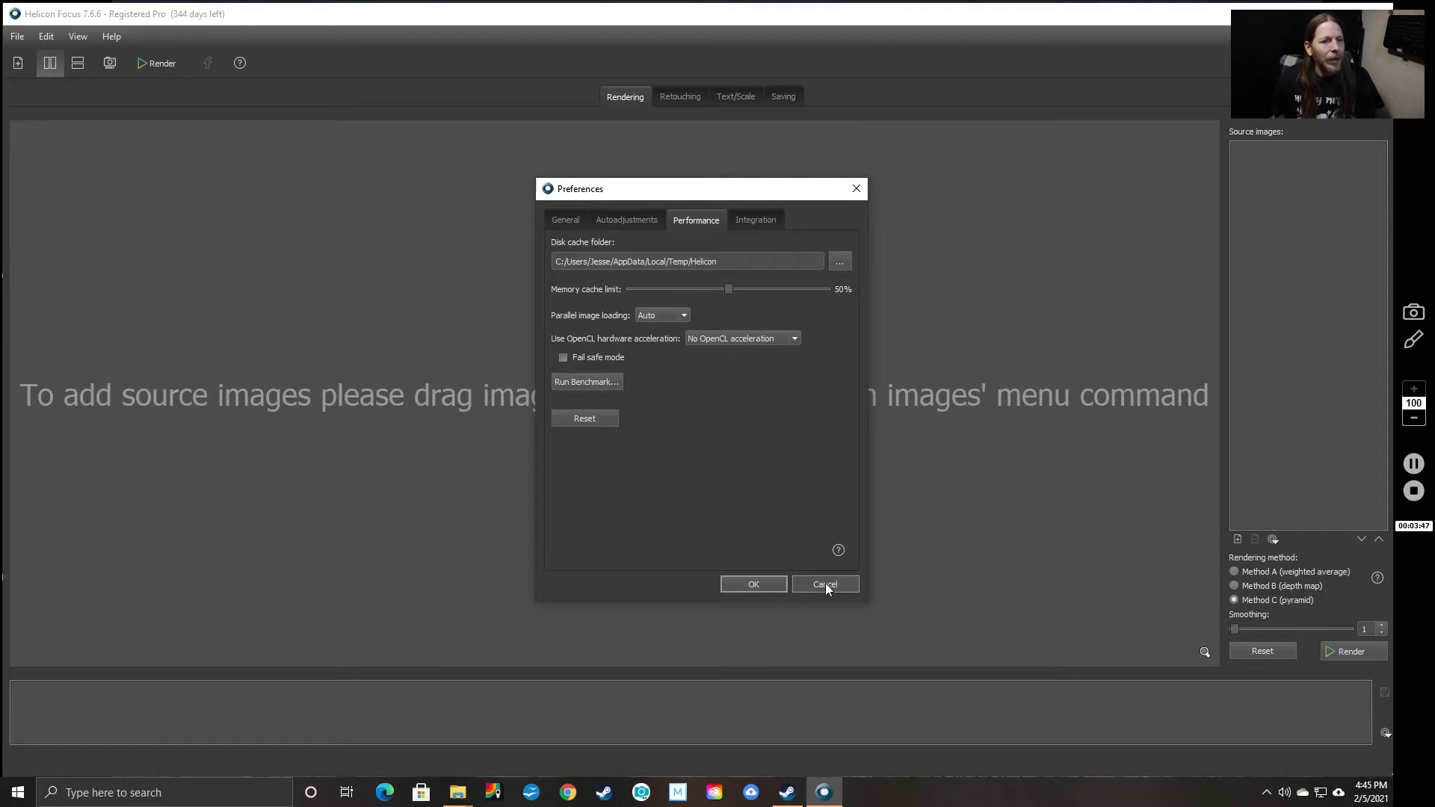
{"action": "left_click", "coordinate": [825, 584]}
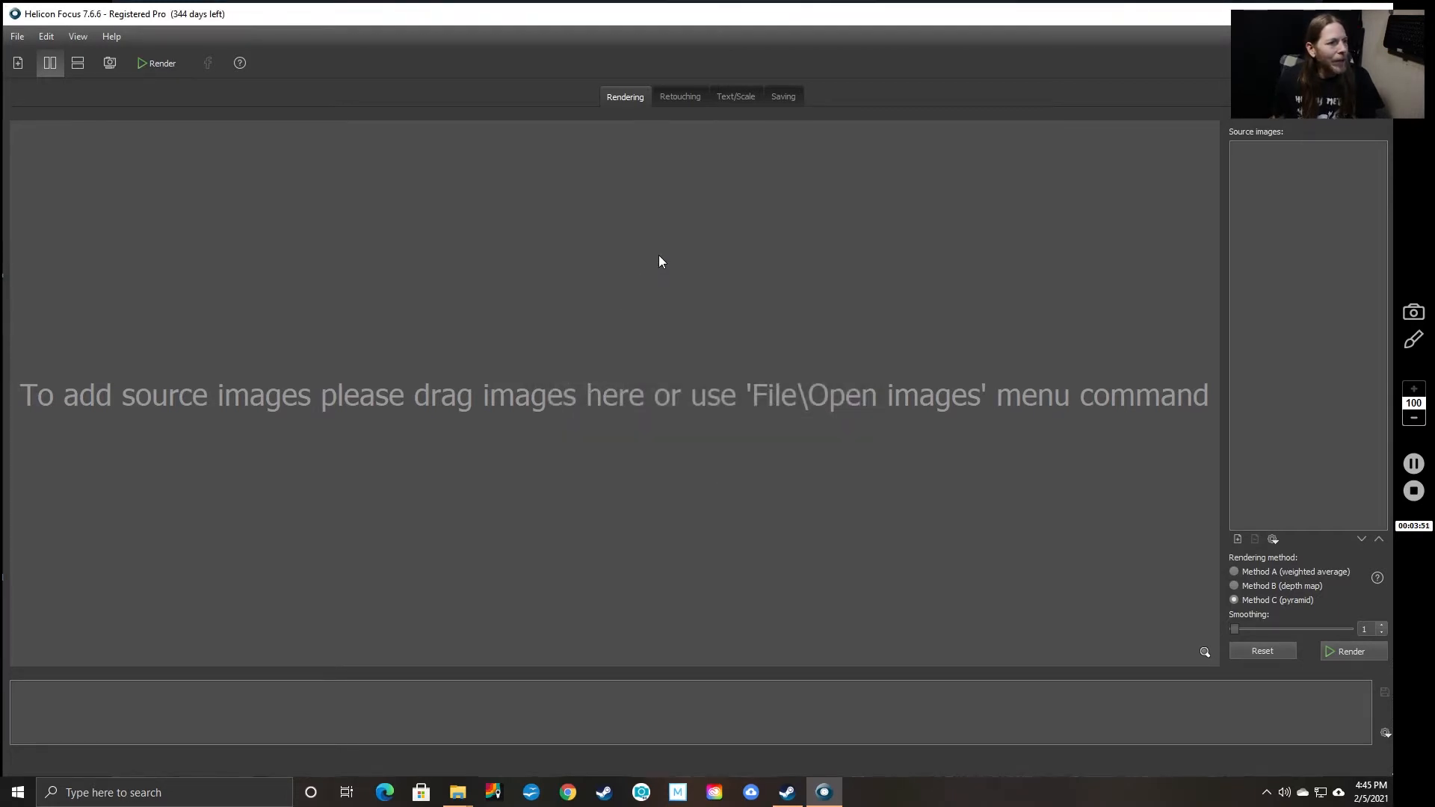
Open source images Stack_001.cr2 through Stack_075.cr2 from the 2021.02.05_001 folder in Helicon Stacks
{"action": "left_click", "coordinate": [17, 36]}
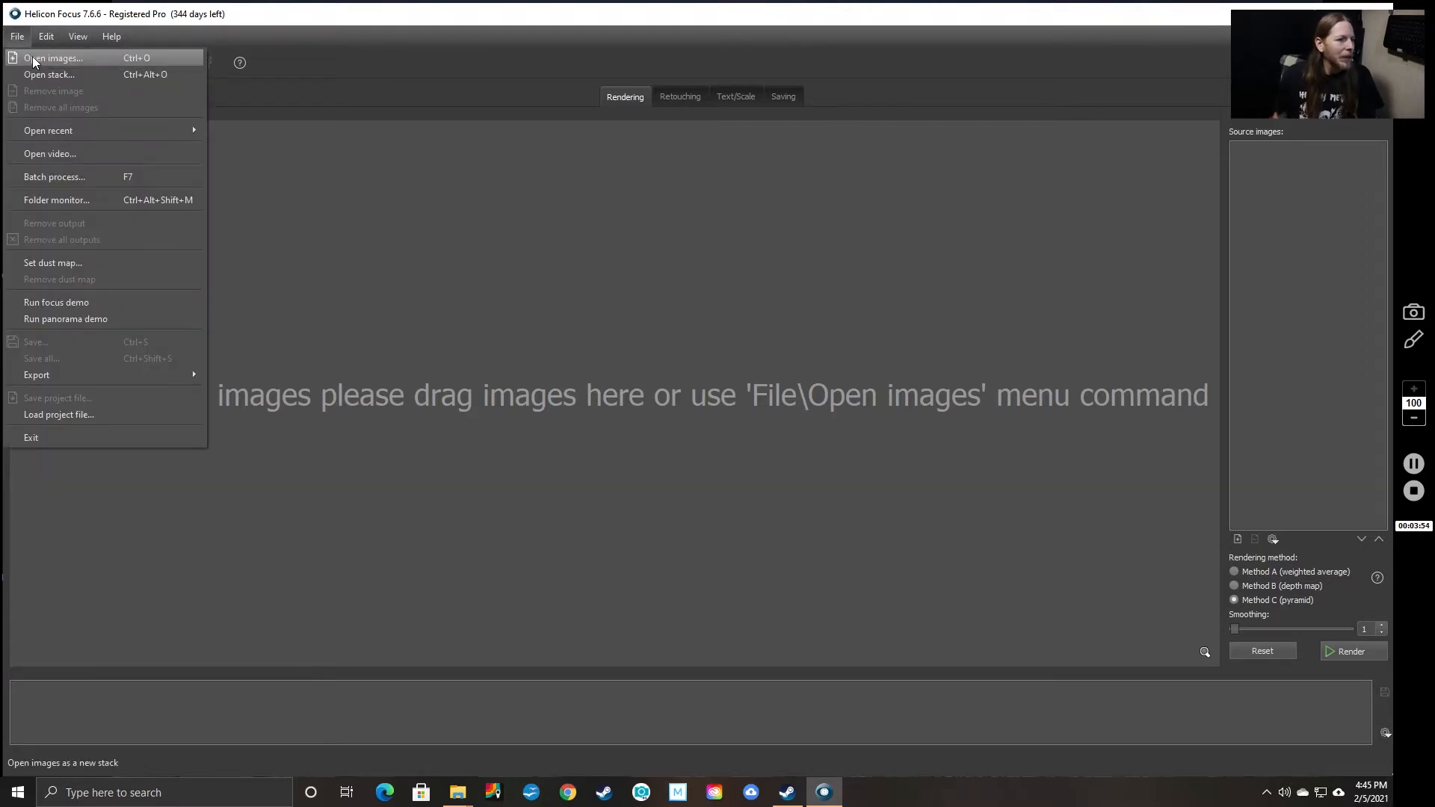
{"action": "left_click", "coordinate": [33, 59]}
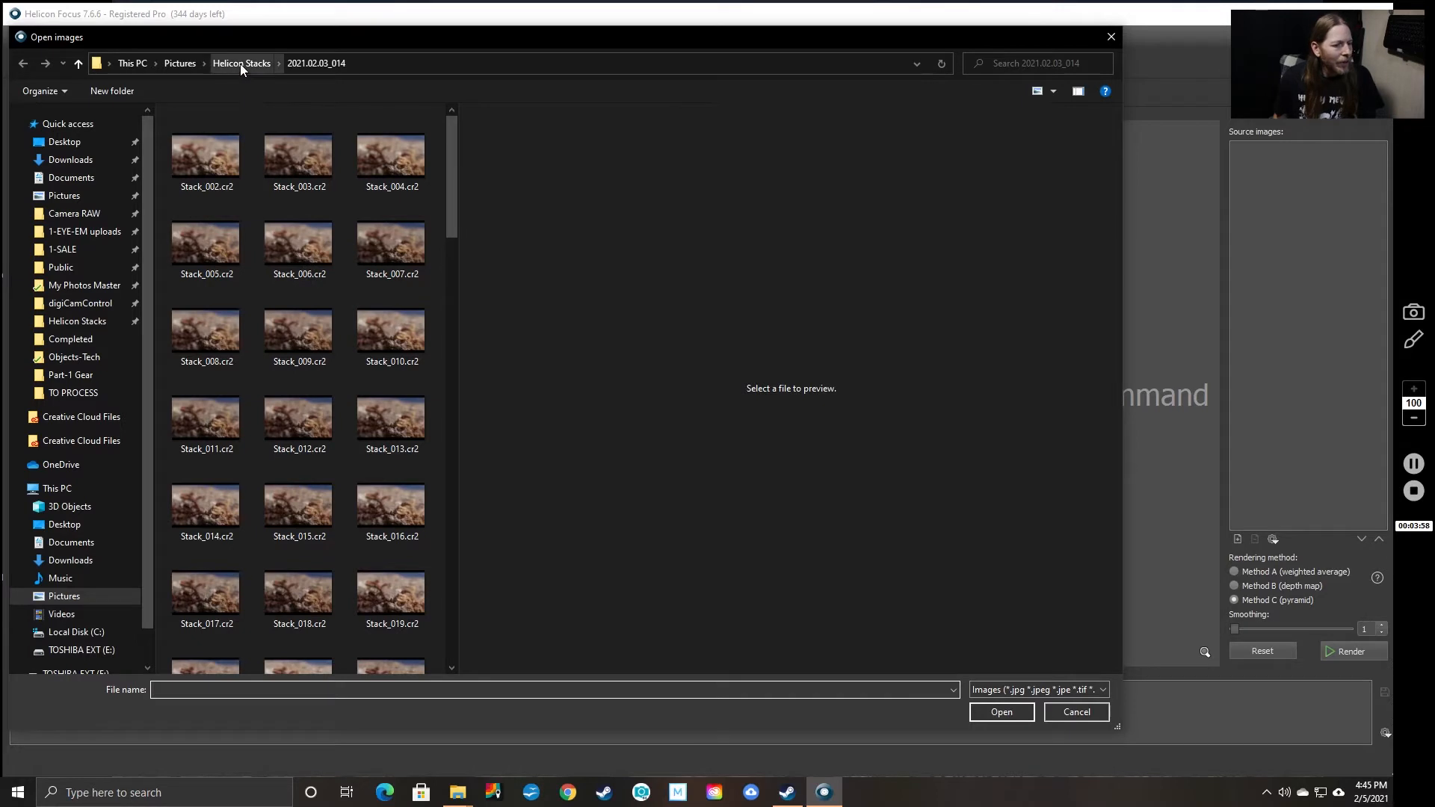
{"action": "left_click", "coordinate": [240, 64]}
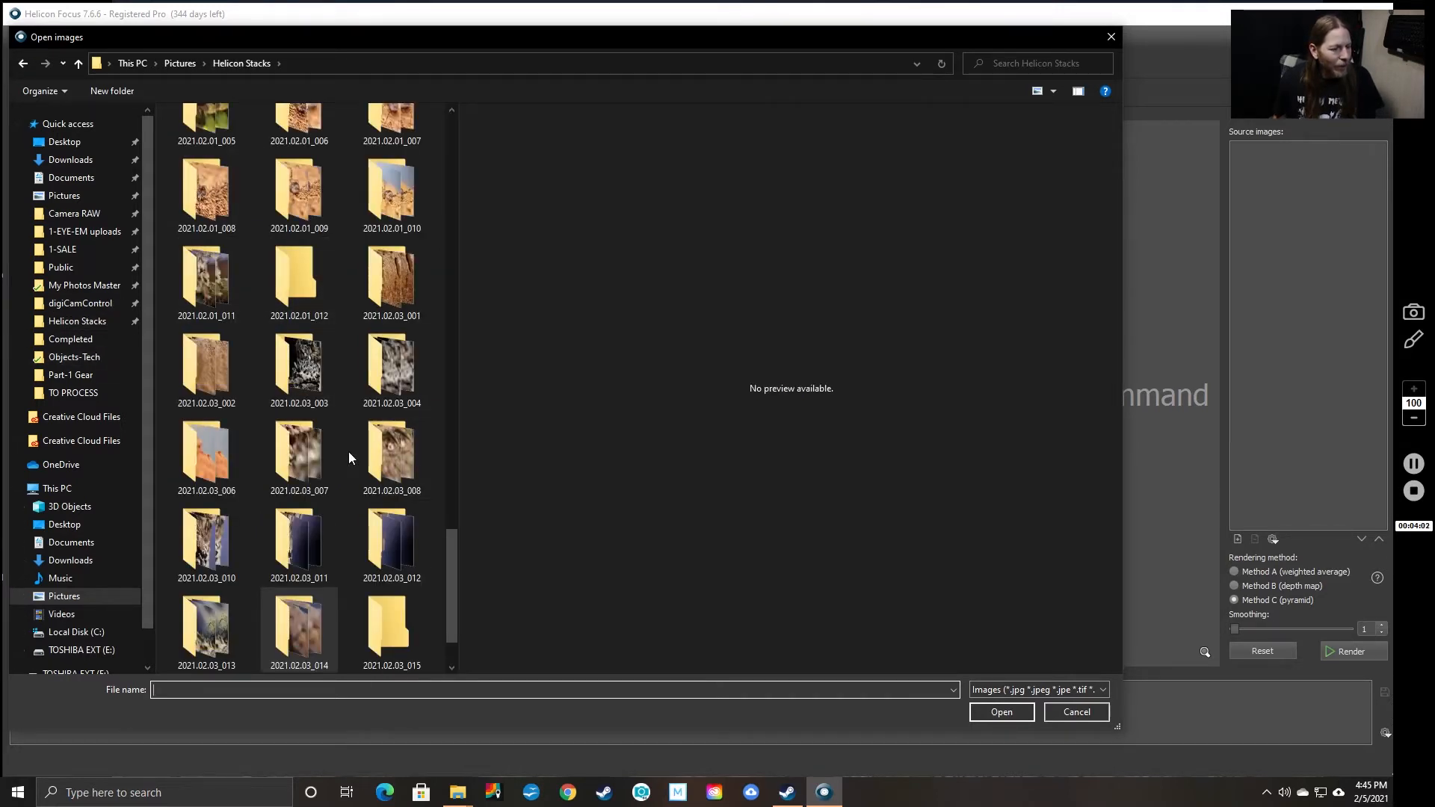
{"action": "scroll", "coordinate": [349, 452], "scroll_direction": "down", "scroll_amount": 1}
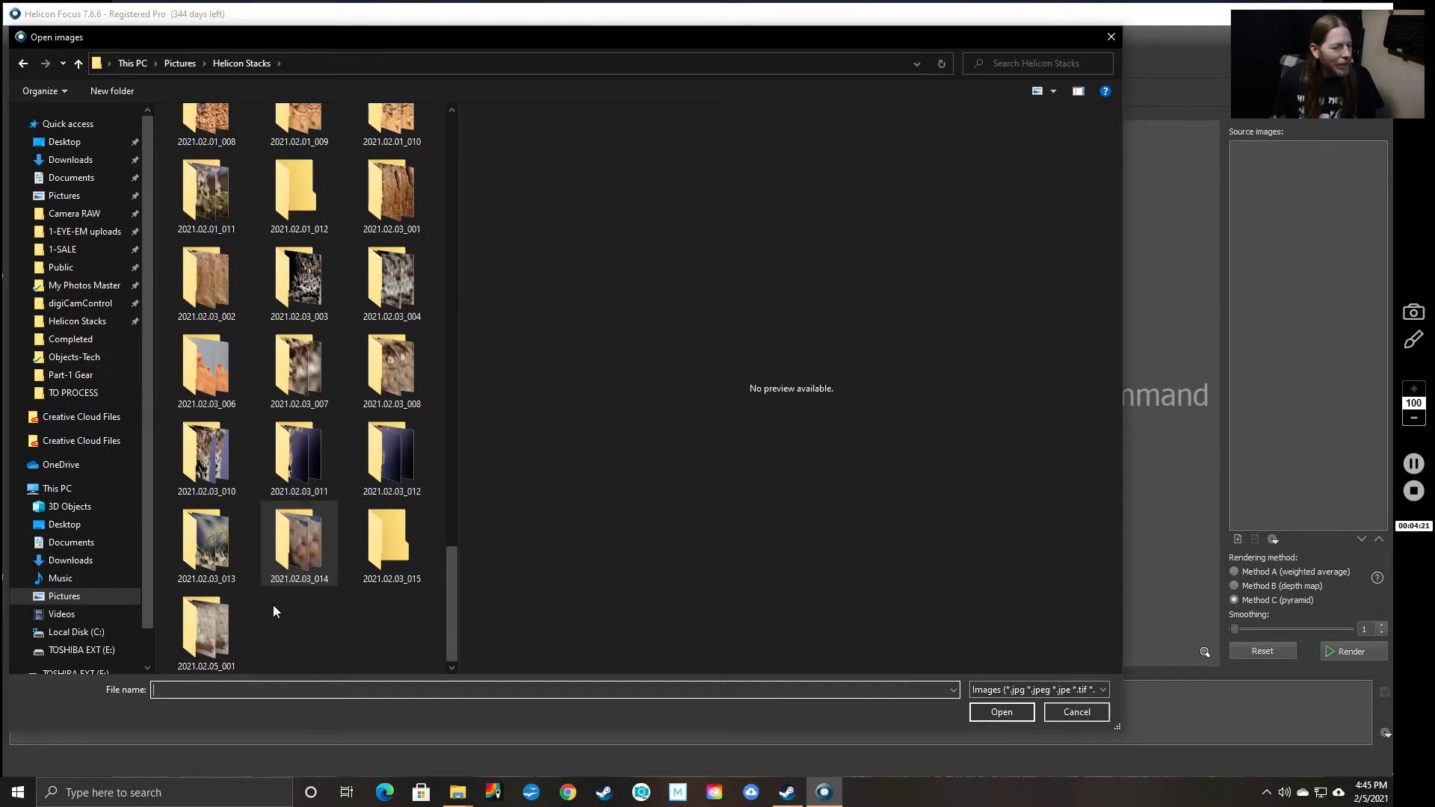
{"action": "double_click", "coordinate": [223, 630]}
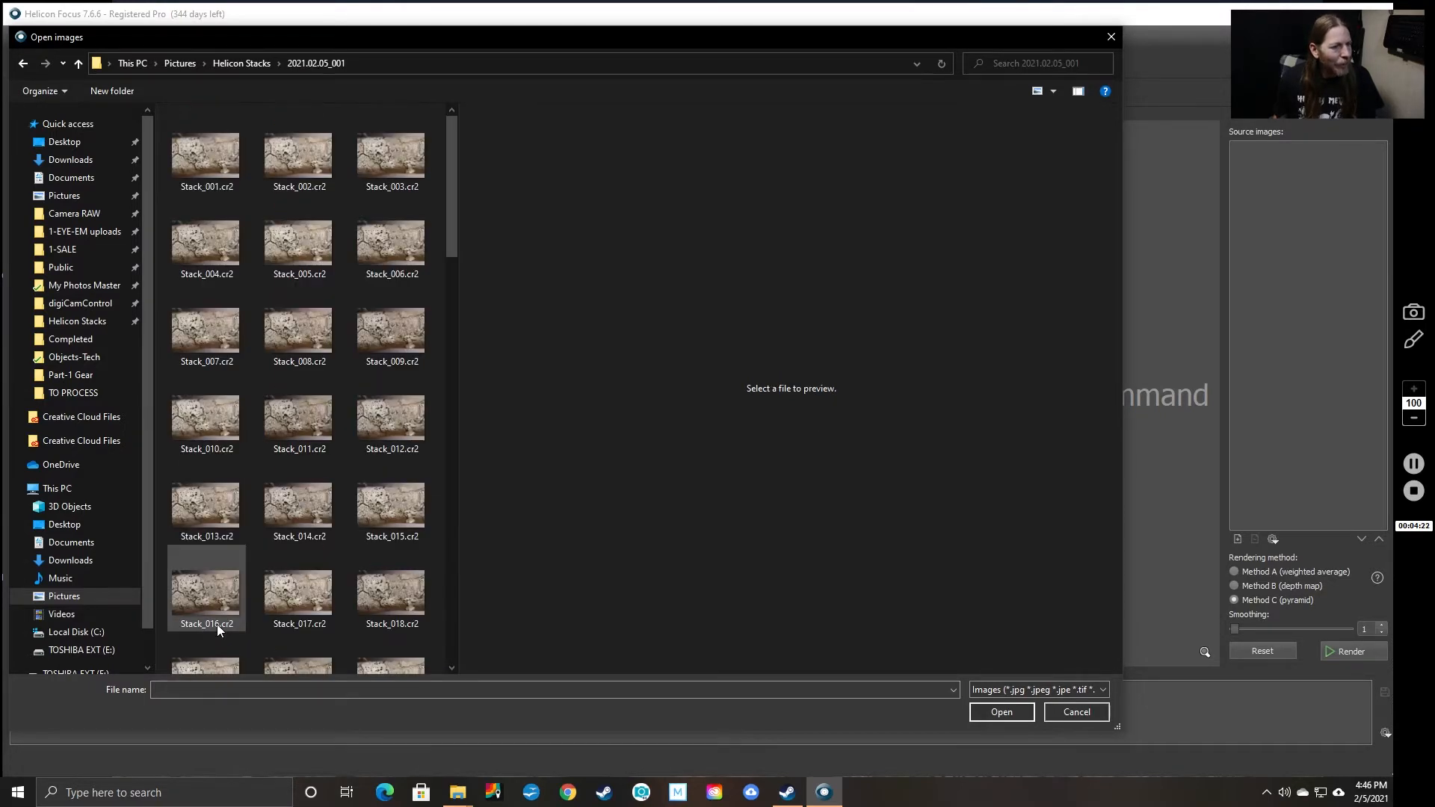
{"action": "left_click", "coordinate": [204, 168]}
{"action": "left_click_drag", "start_coordinate": [452, 168], "coordinate": [438, 633]}
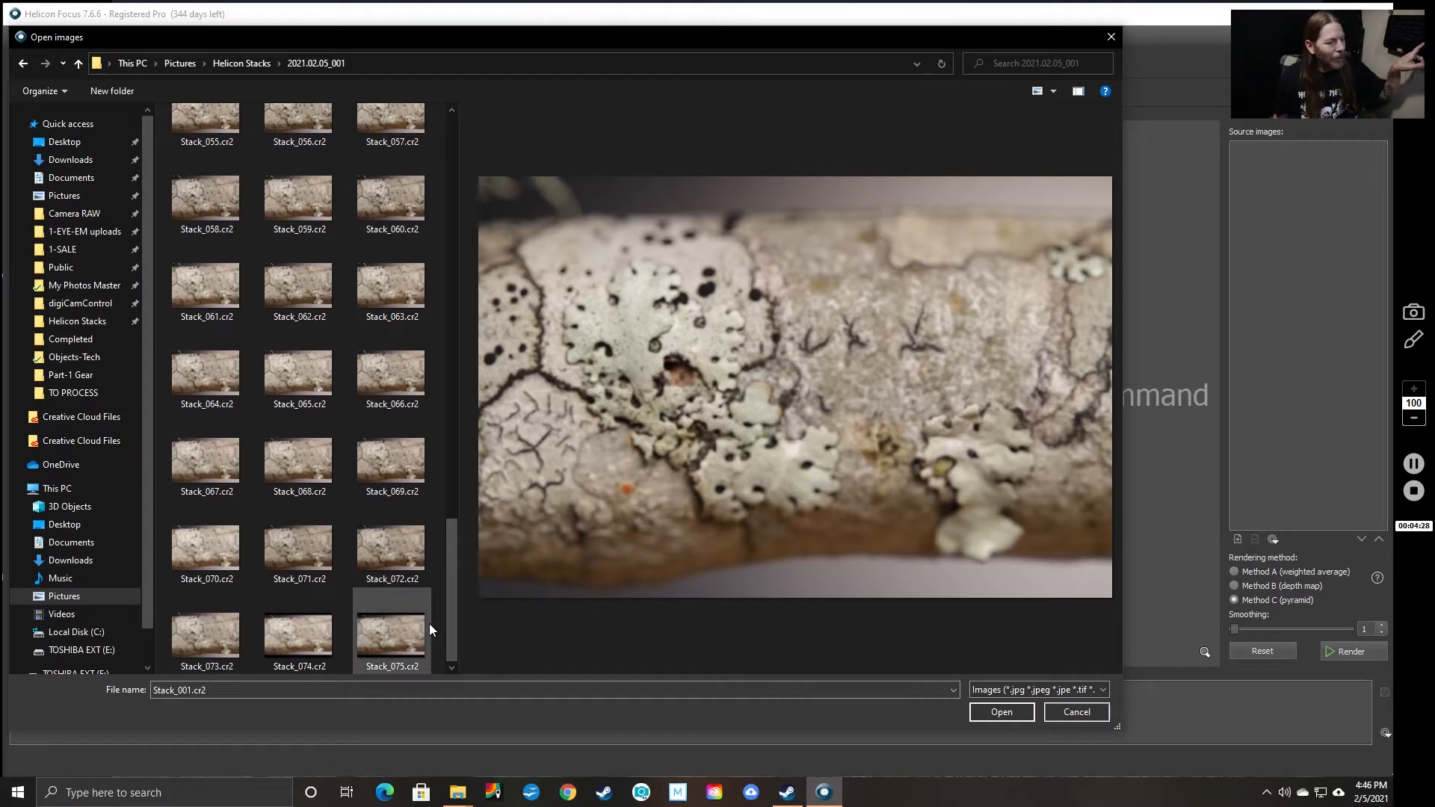
{"action": "left_click", "coordinate": [409, 618], "text": "shift"}
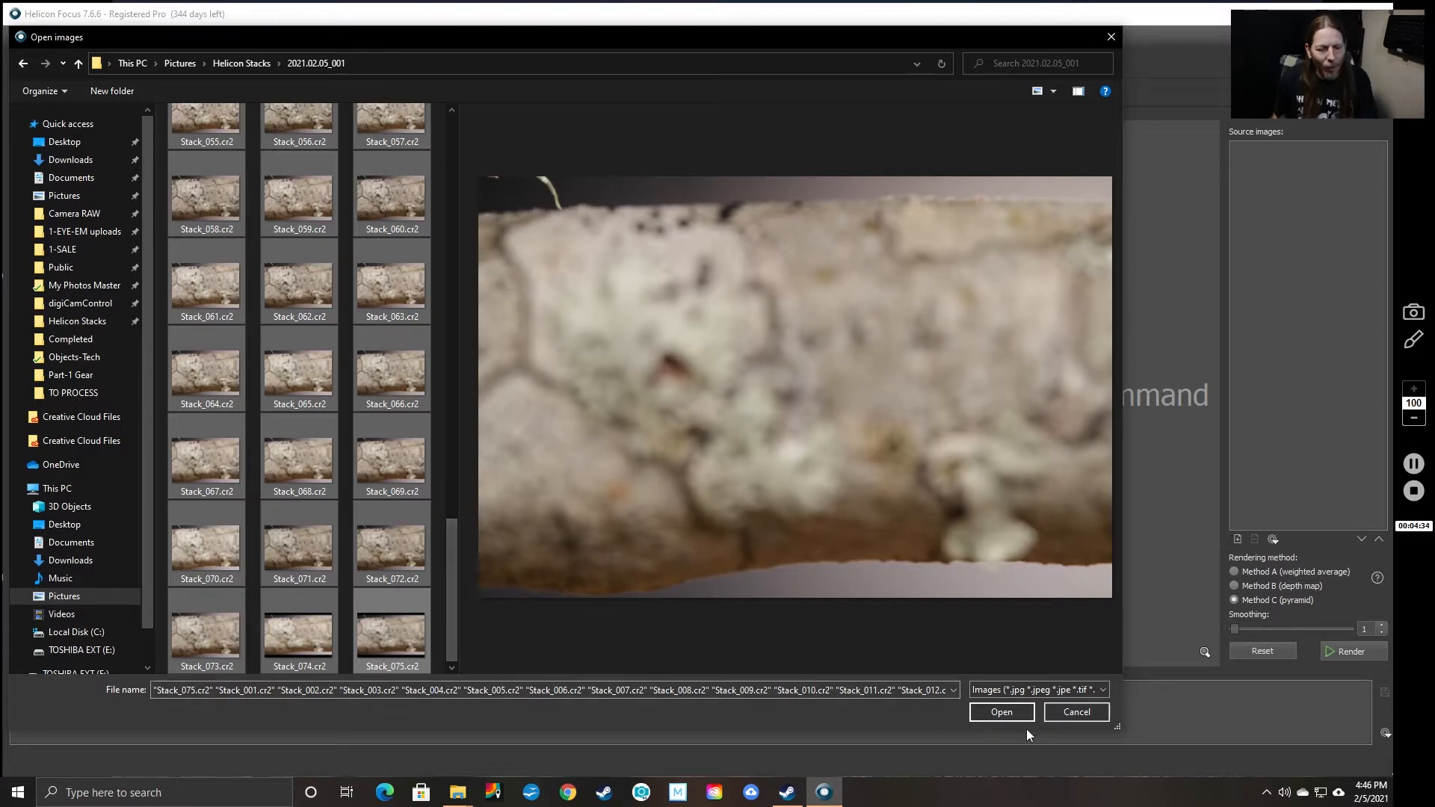
{"action": "left_click", "coordinate": [1002, 711]}
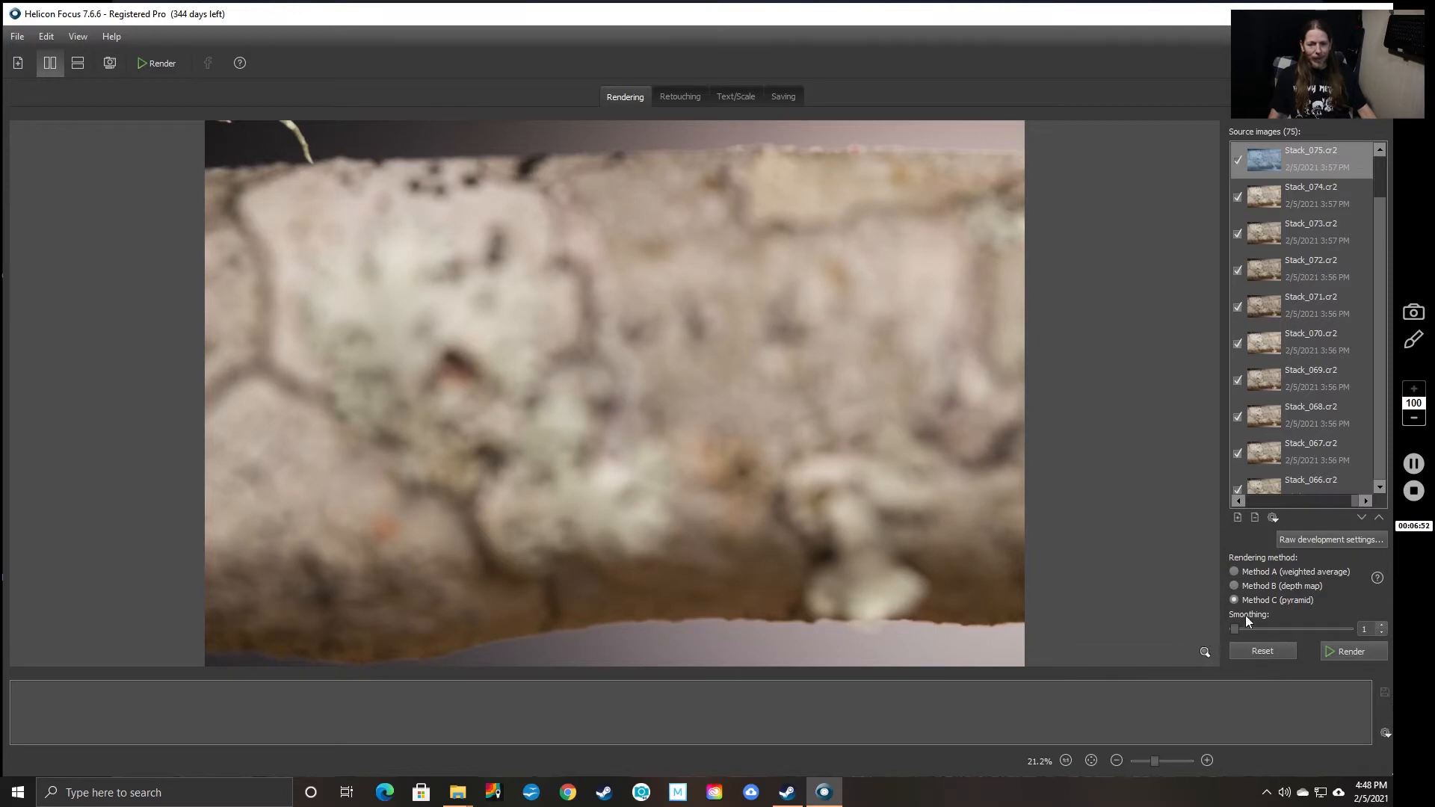
Try Method B (depth map) as the rendering method and return to Method C (pyramid)
{"action": "left_click", "coordinate": [1247, 586]}
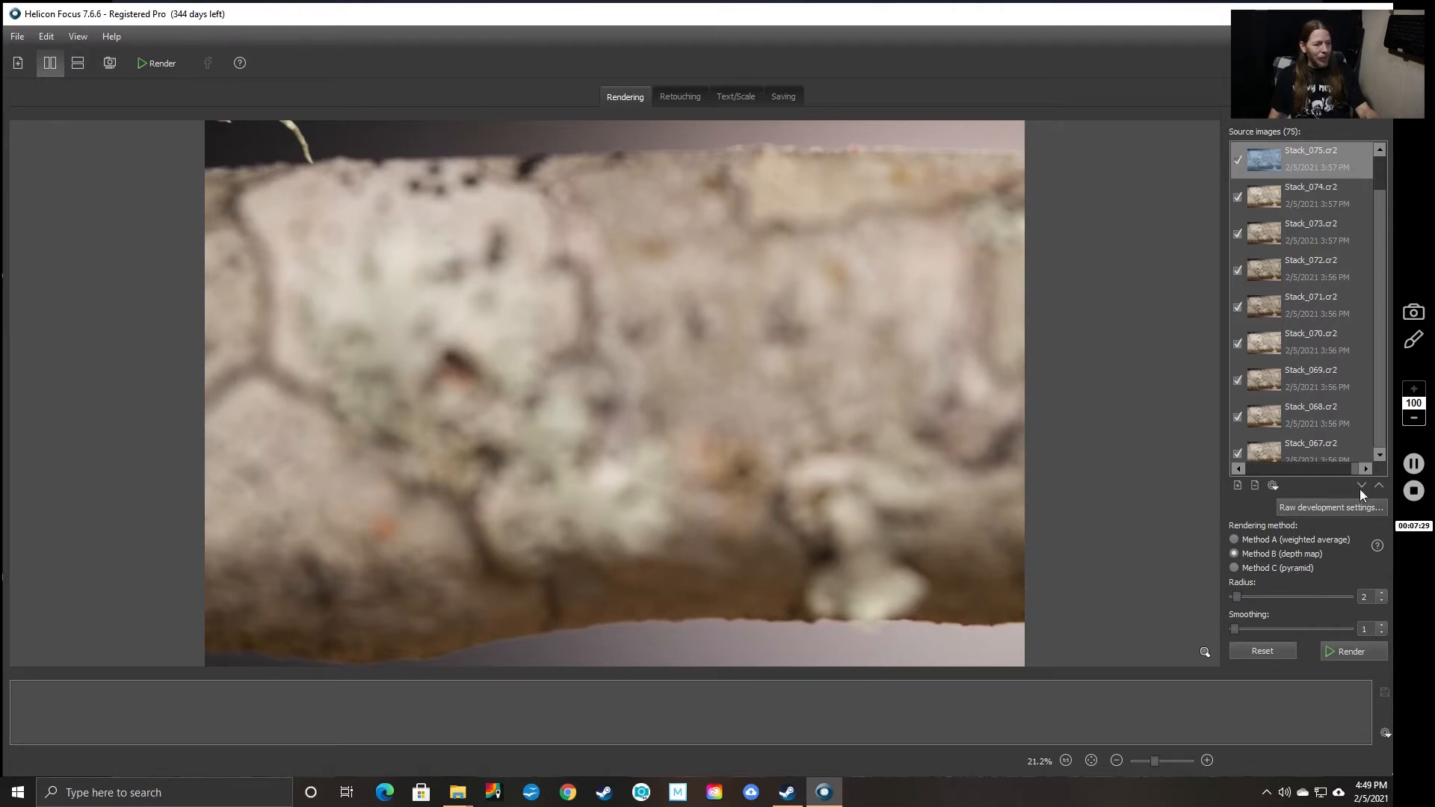
{"action": "left_click", "coordinate": [1413, 340]}
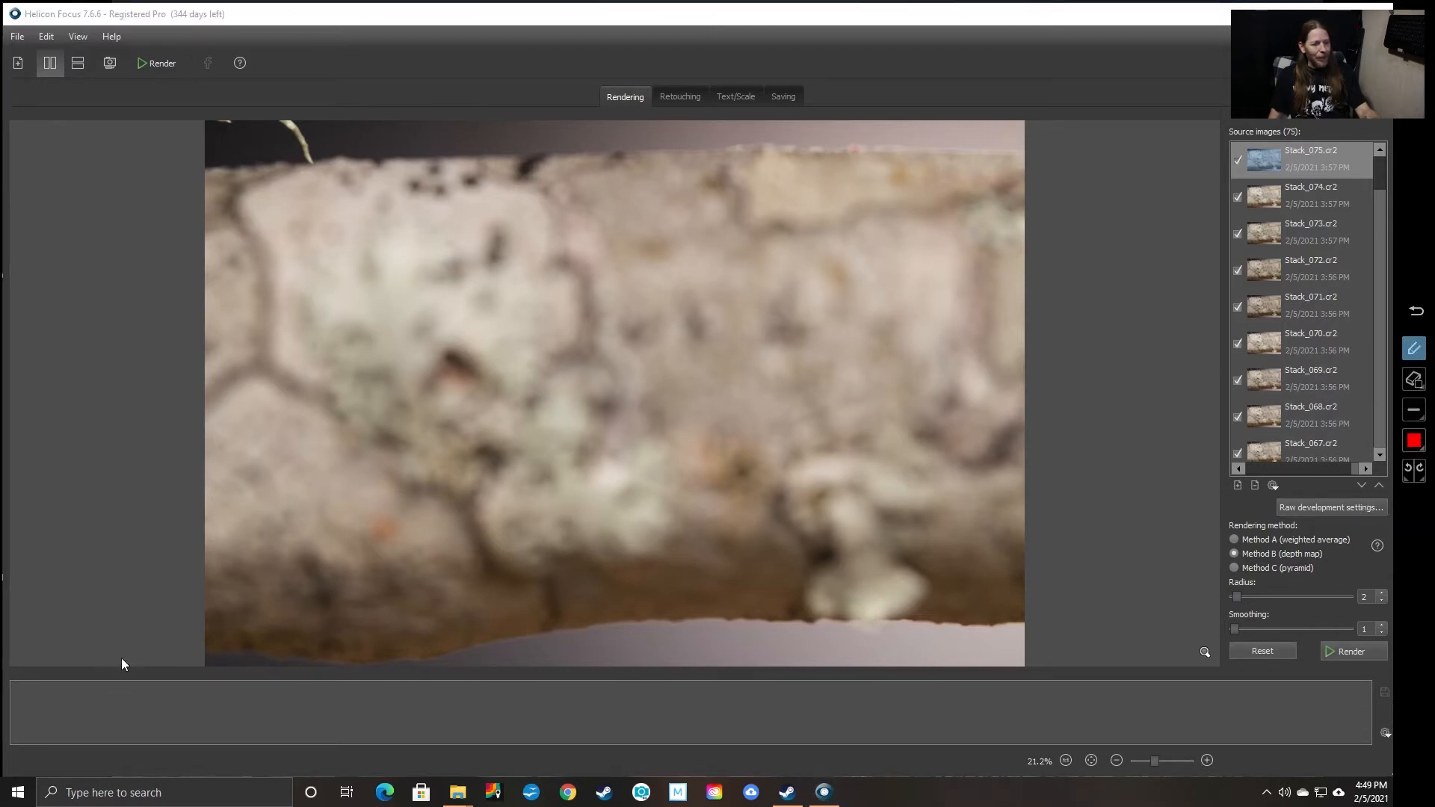
{"action": "mouse_move", "coordinate": [127, 723]}
{"action": "left_mouse_down"}
{"action": "mouse_move", "coordinate": [74, 678]}
{"action": "mouse_move", "coordinate": [21, 697]}
{"action": "left_mouse_up"}
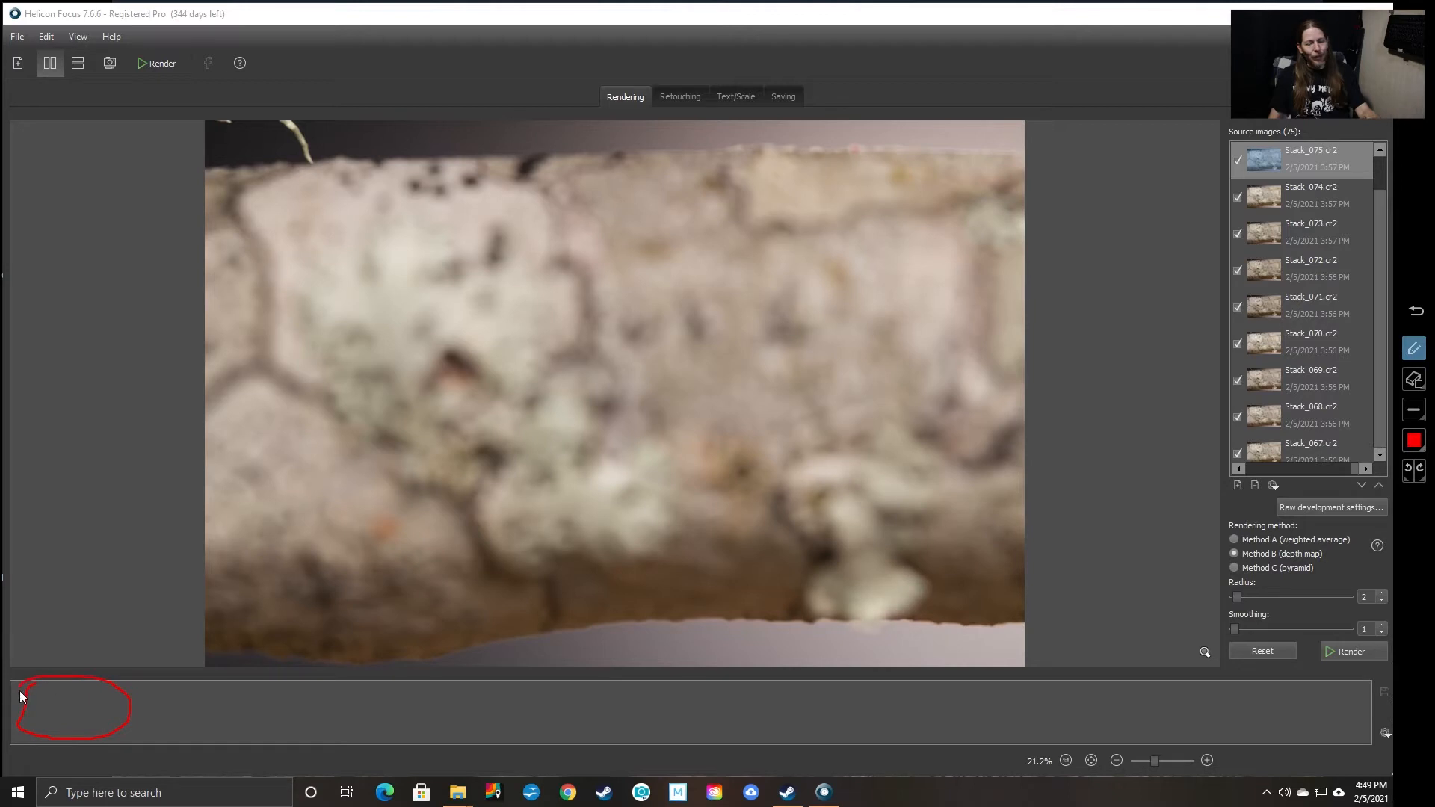
{"action": "mouse_move", "coordinate": [194, 679]}
{"action": "left_mouse_down"}
{"action": "mouse_move", "coordinate": [129, 697]}
{"action": "mouse_move", "coordinate": [200, 740]}
{"action": "mouse_move", "coordinate": [211, 667]}
{"action": "mouse_move", "coordinate": [223, 734]}
{"action": "mouse_move", "coordinate": [290, 688]}
{"action": "left_mouse_up"}
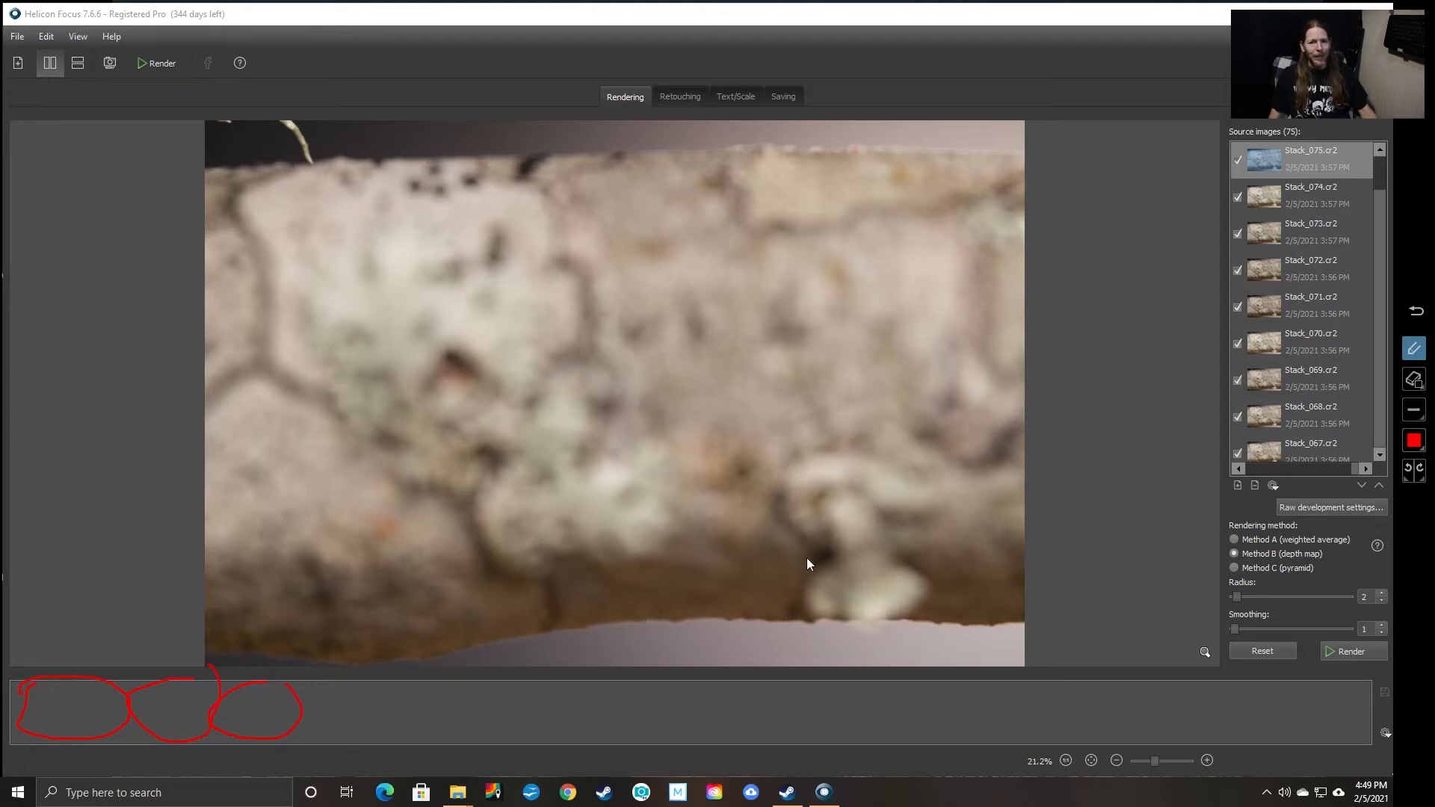
{"action": "left_click", "coordinate": [1413, 313]}
{"action": "left_click", "coordinate": [1016, 7]}
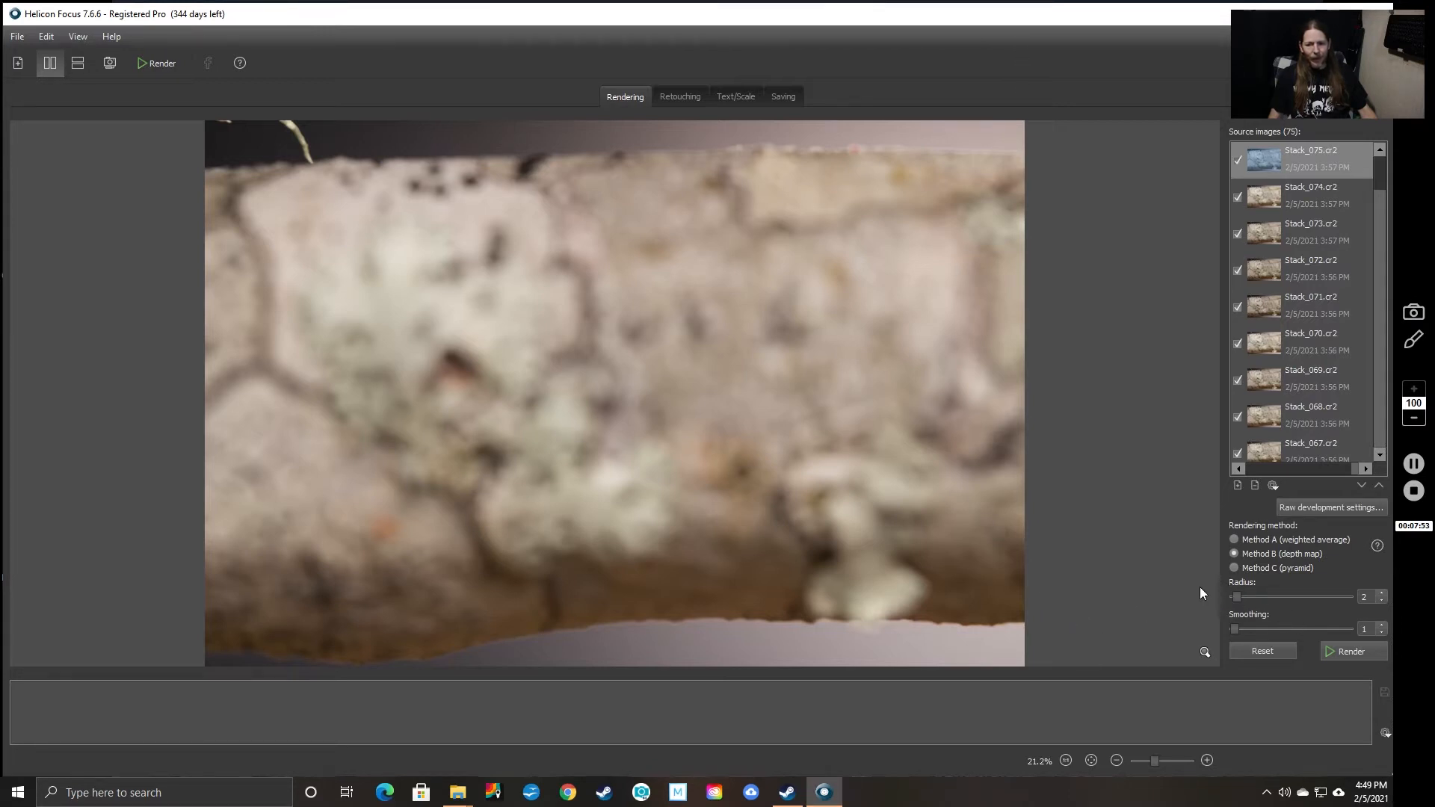
{"action": "left_click", "coordinate": [1275, 568]}
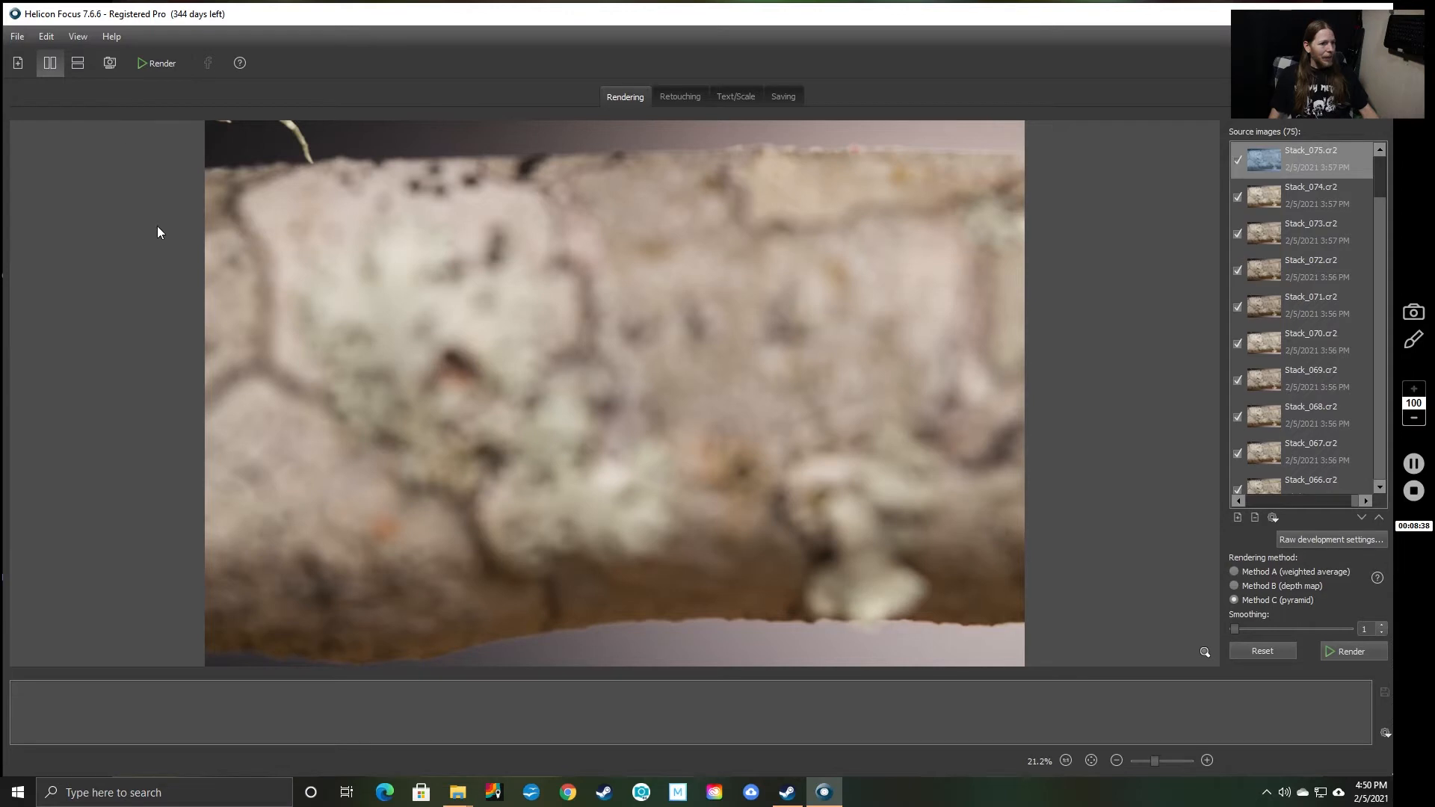
Enable showing intermediary results during calculation in the preferences and render the stack with Method C (pyramid)
{"action": "left_click", "coordinate": [17, 37]}
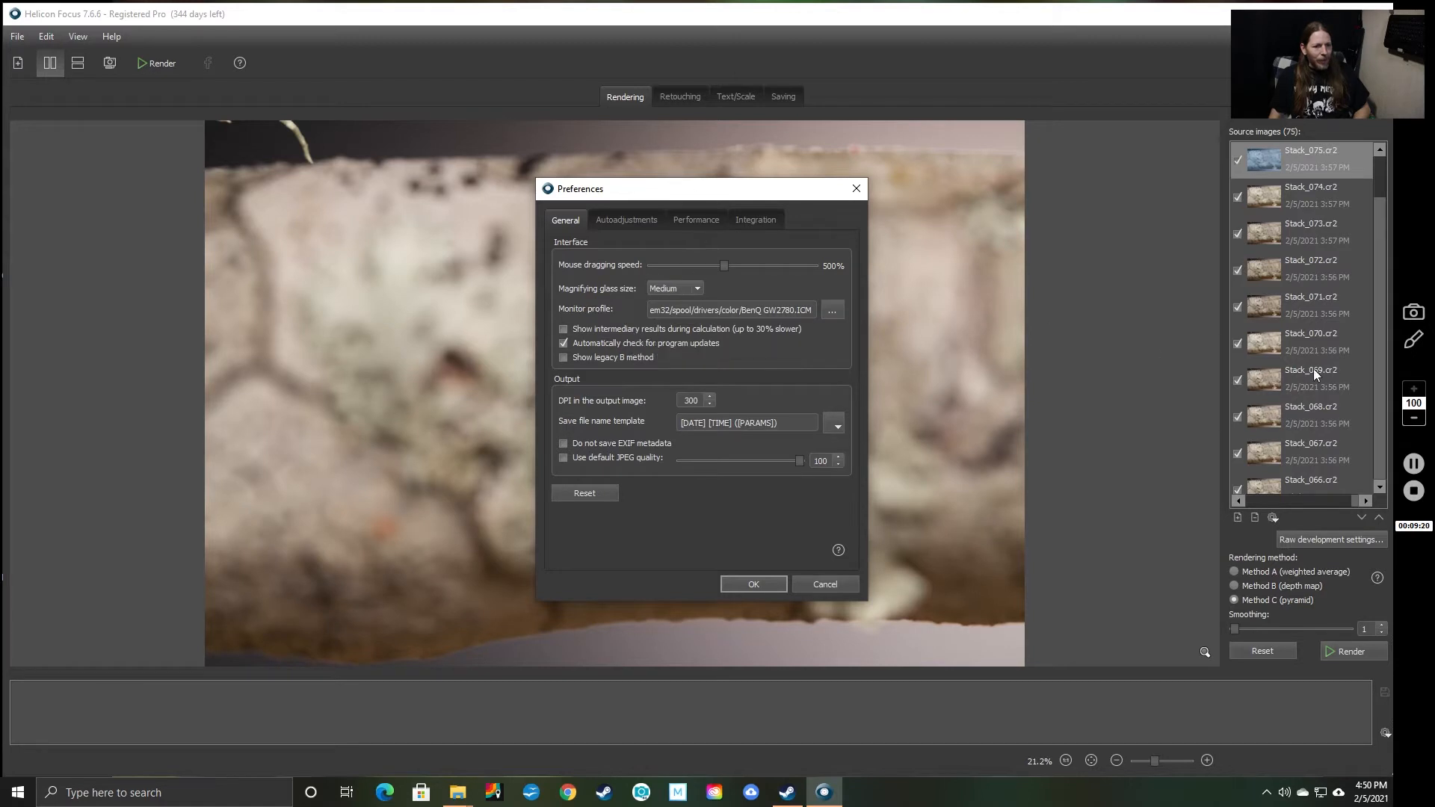
{"action": "left_click", "coordinate": [1413, 341]}
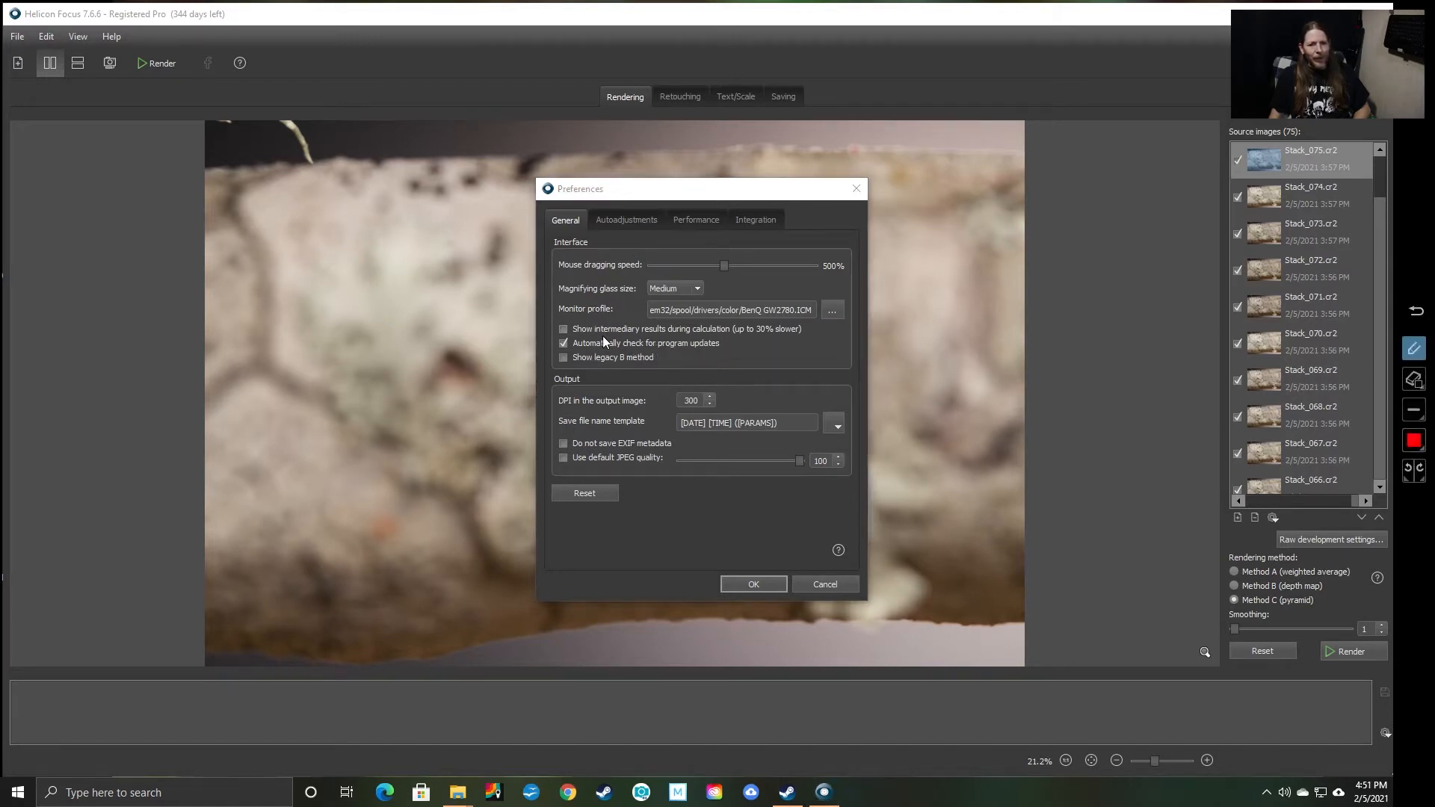
{"action": "mouse_move", "coordinate": [598, 322]}
{"action": "left_mouse_down"}
{"action": "mouse_move", "coordinate": [640, 349]}
{"action": "mouse_move", "coordinate": [805, 346]}
{"action": "left_mouse_up"}
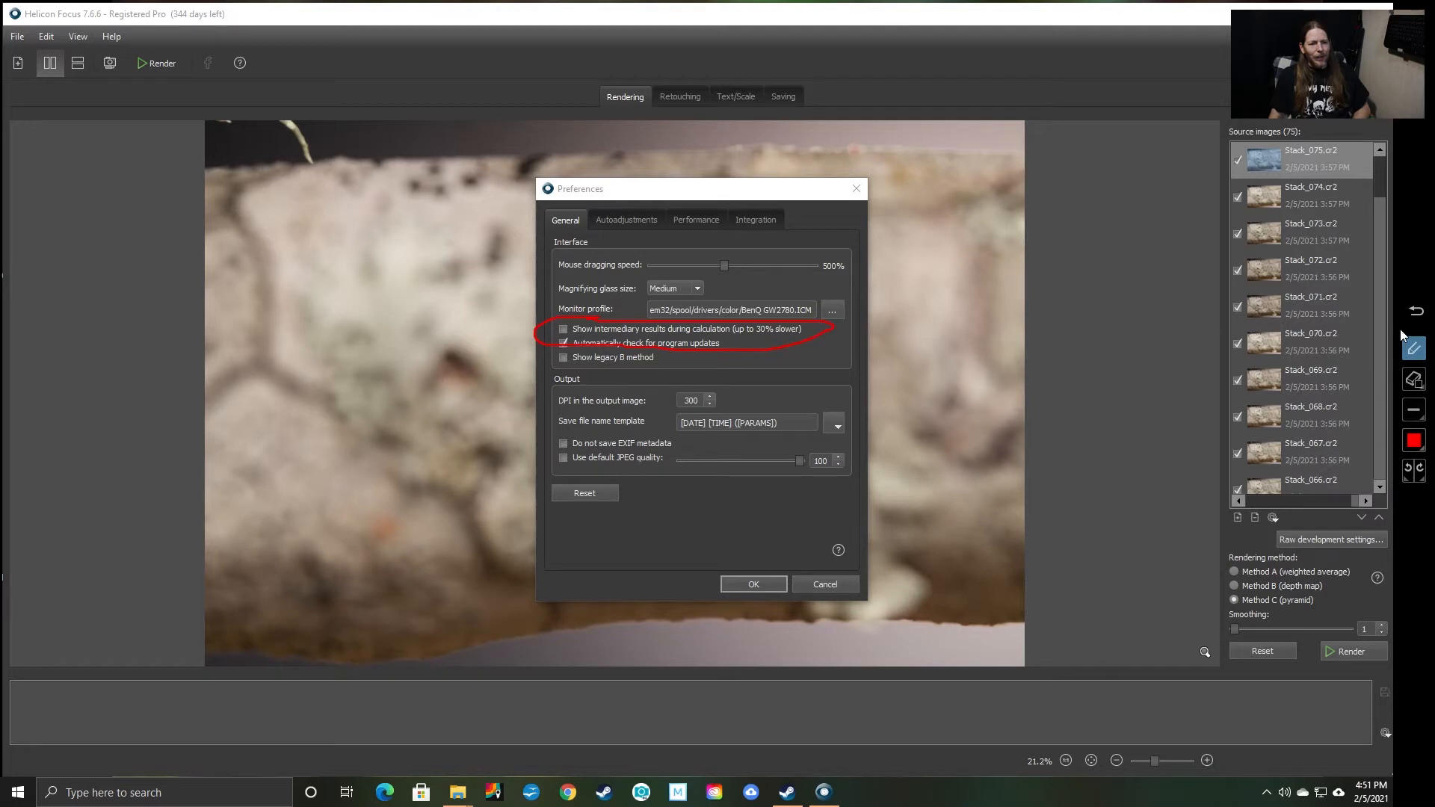
{"action": "left_click", "coordinate": [1413, 346]}
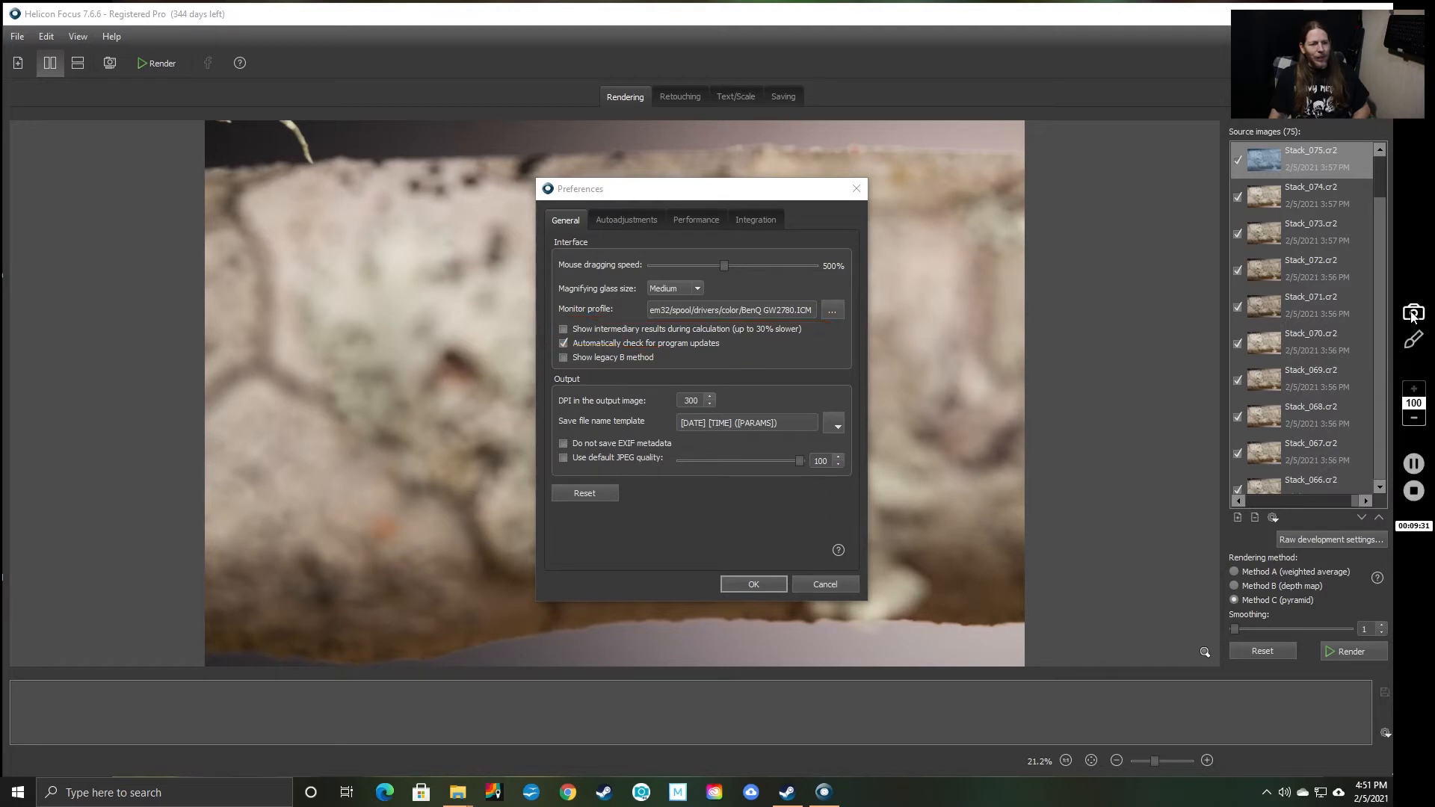
{"action": "left_click", "coordinate": [563, 329]}
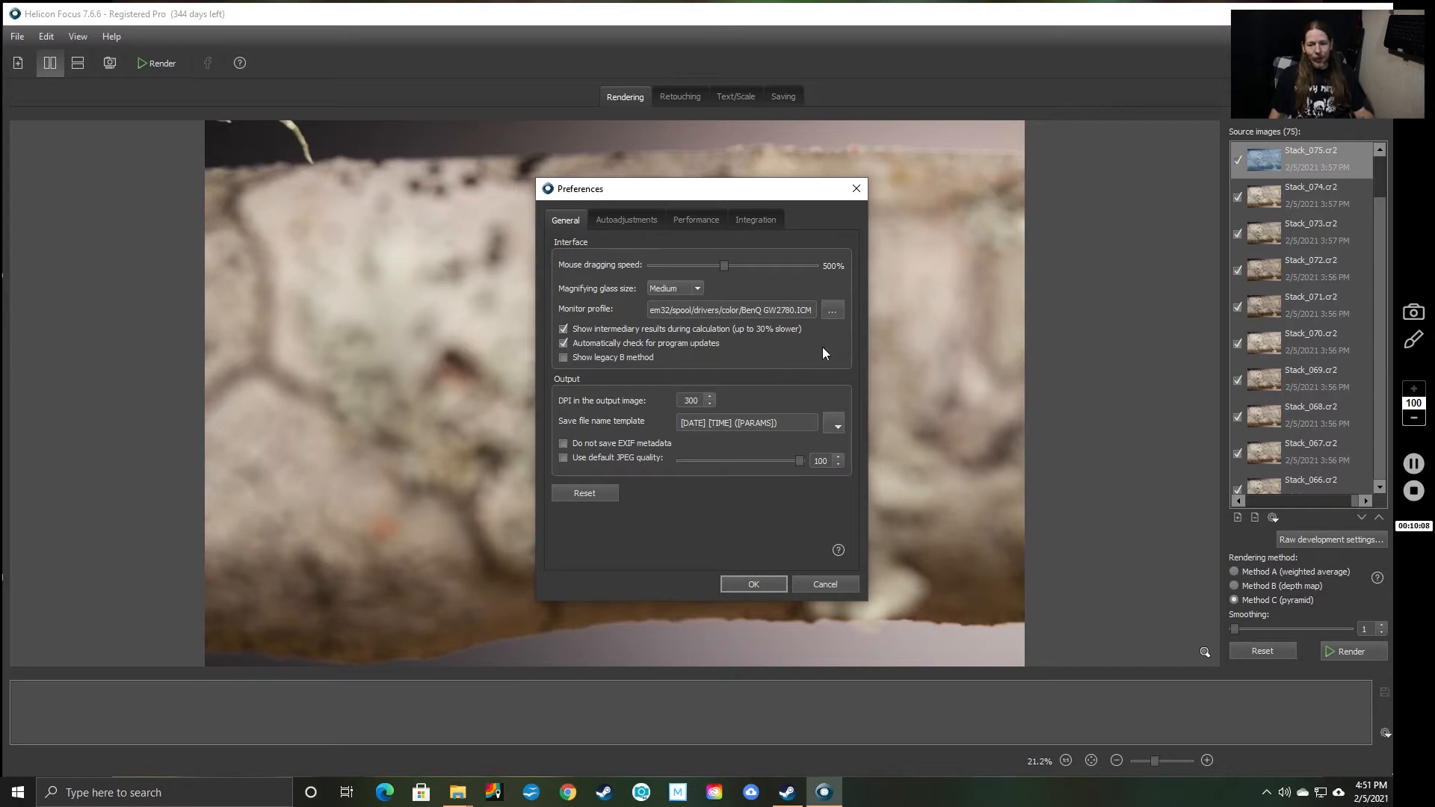
{"action": "left_click", "coordinate": [753, 585]}
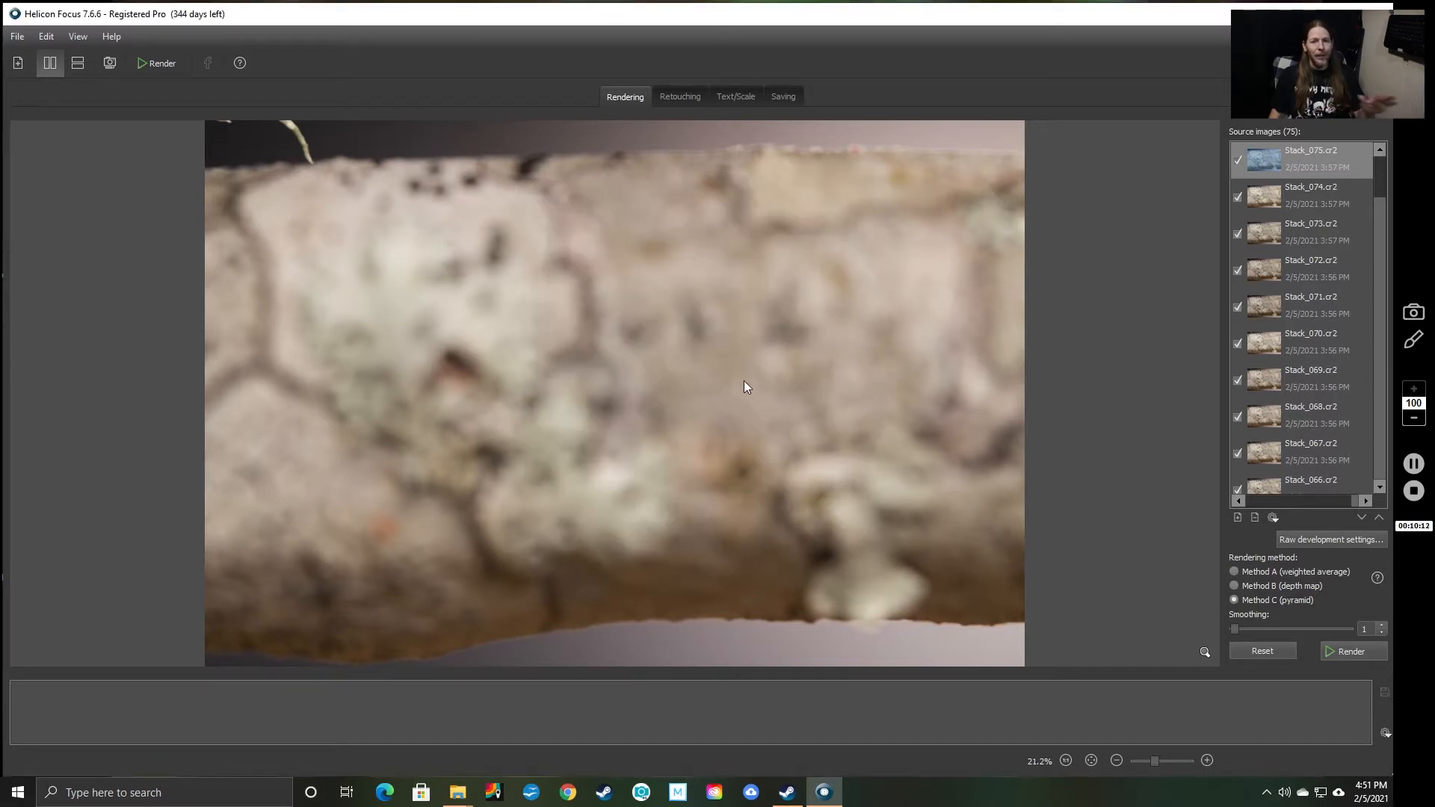
{"action": "left_click", "coordinate": [1357, 652]}
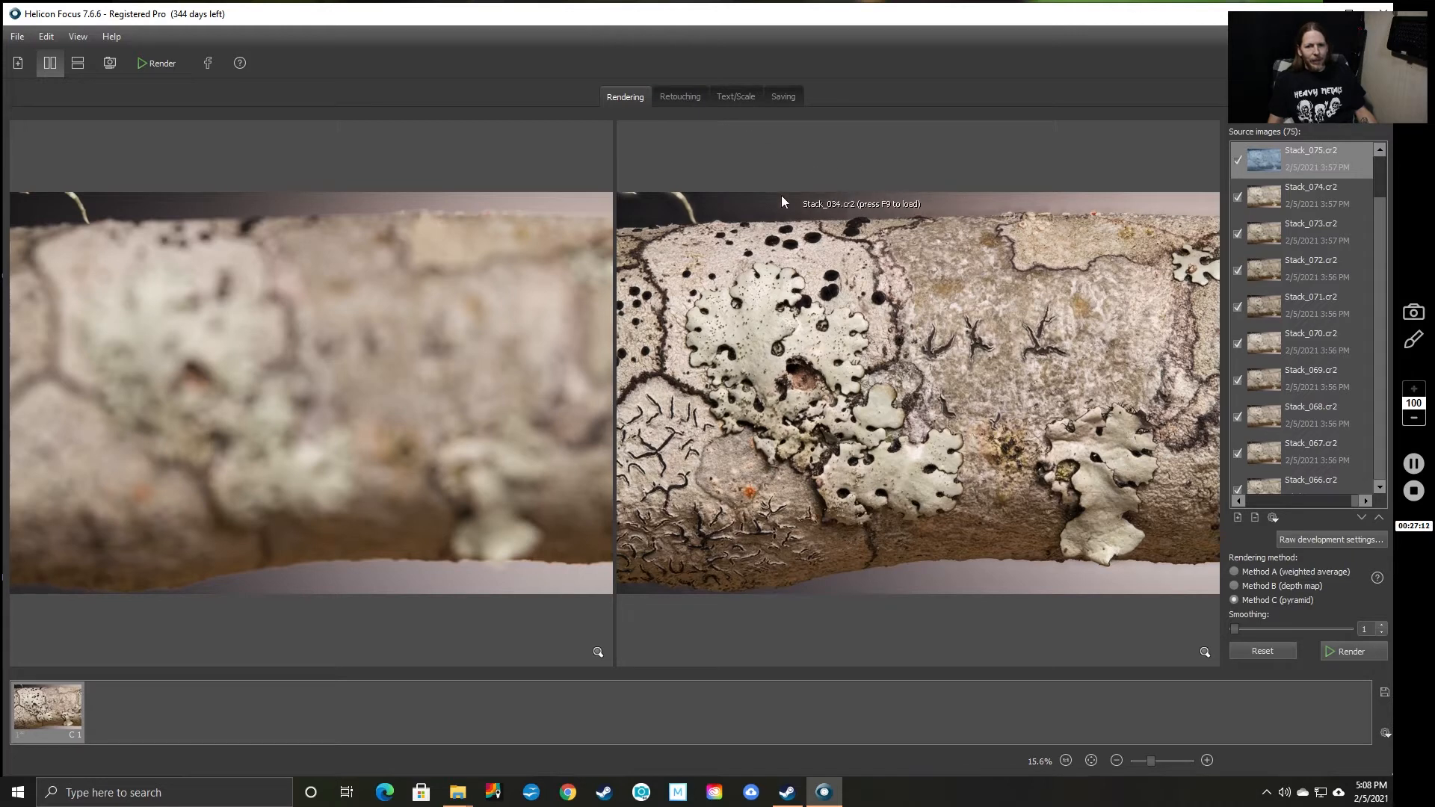
{"action": "left_click_drag", "start_coordinate": [1043, 212], "coordinate": [978, 216]}
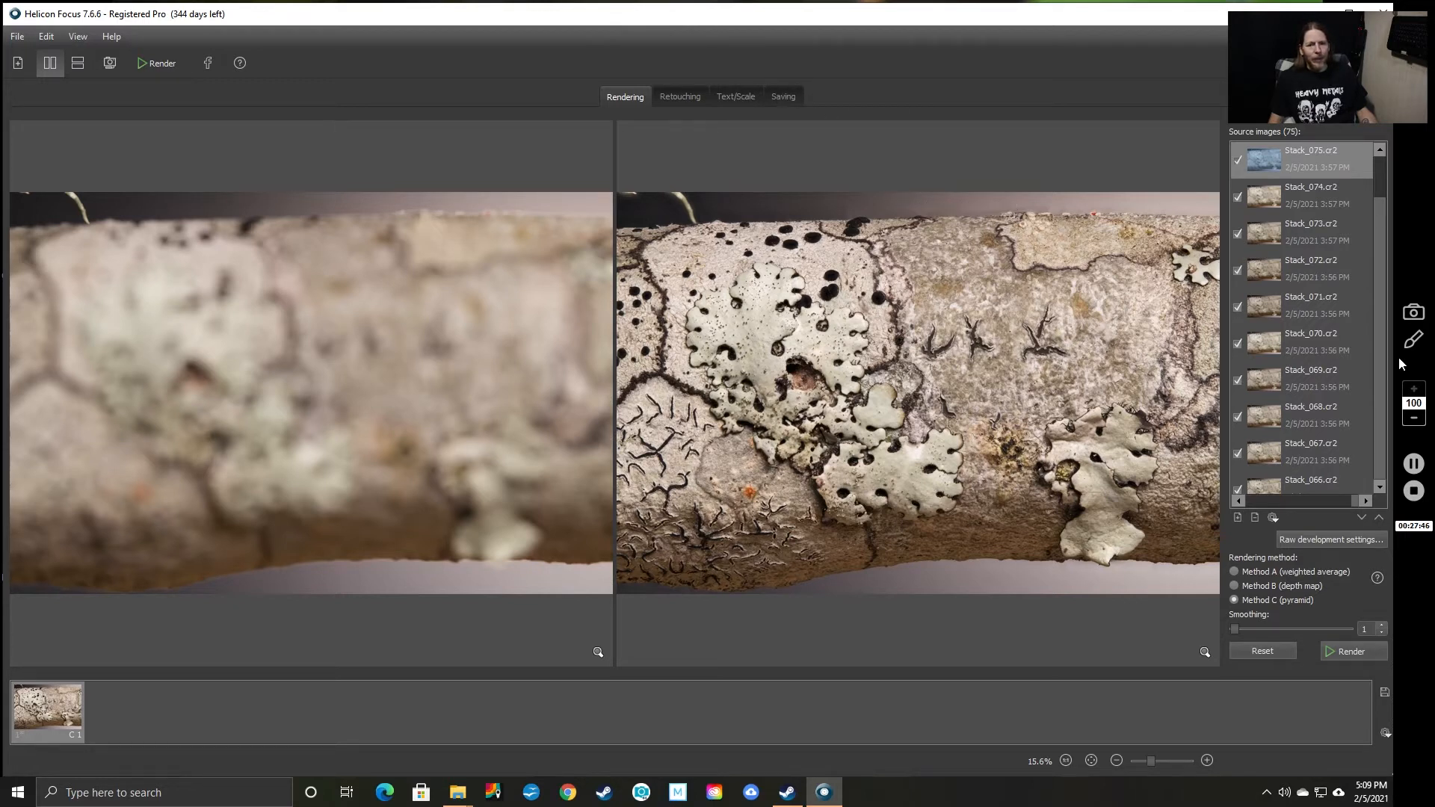
{"action": "left_click", "coordinate": [1413, 340]}
{"action": "left_click_drag", "start_coordinate": [875, 73], "coordinate": [818, 63]}
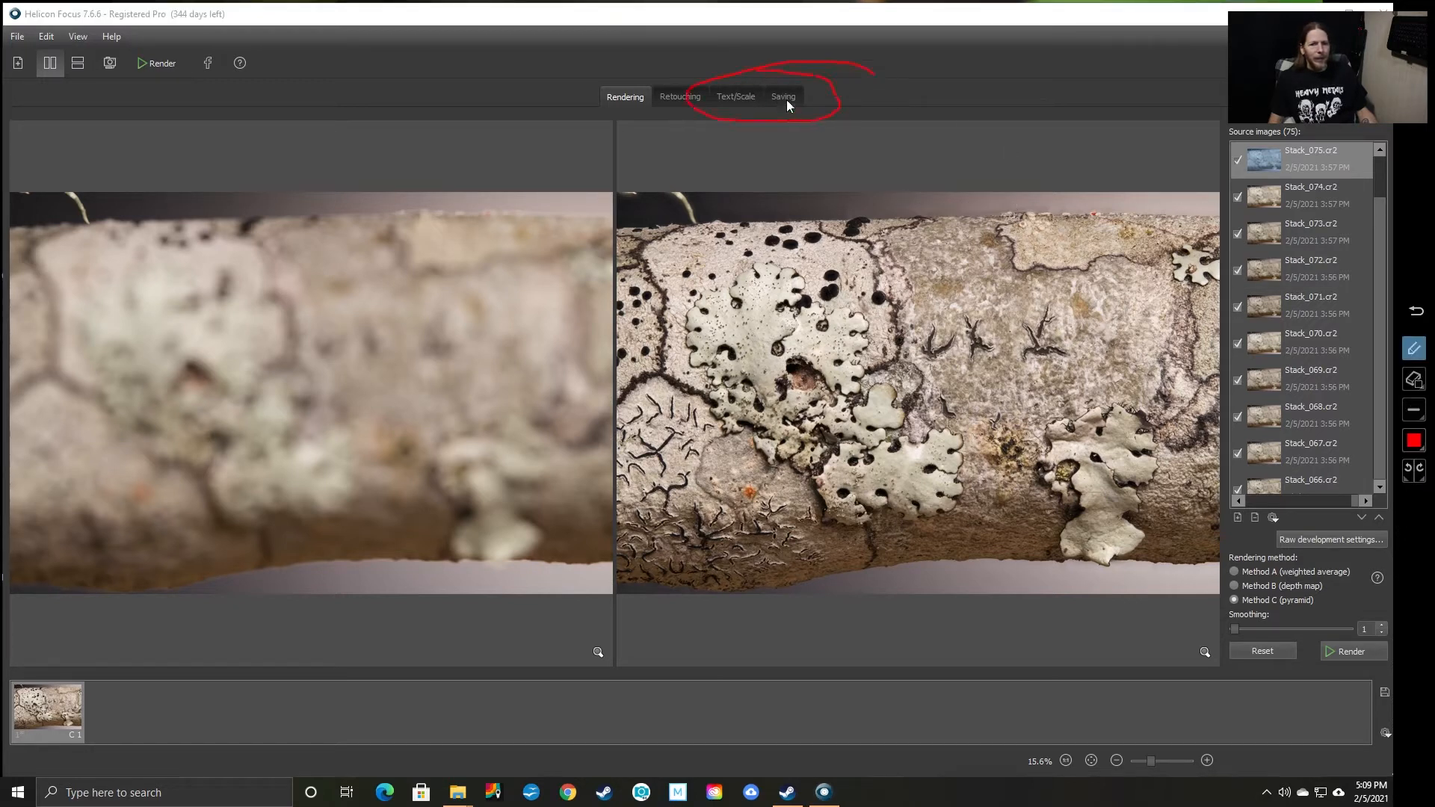
{"action": "left_click", "coordinate": [1415, 313]}
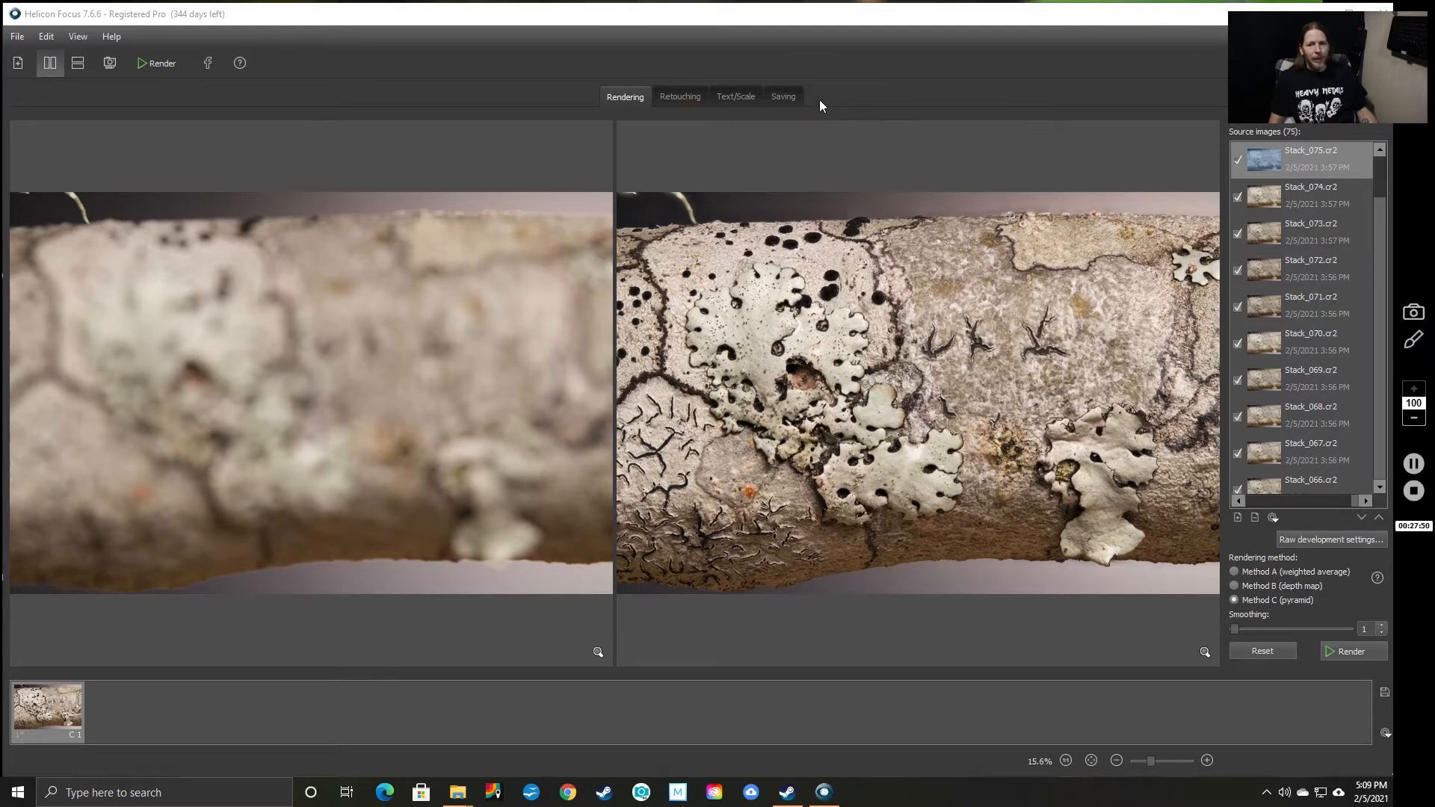
Start saving the rendered result to the TO PROCESS folder, taking the name of the existing file FS-HF-WhiteLichen-2x-110f.dng as a template
{"action": "left_click", "coordinate": [792, 98]}
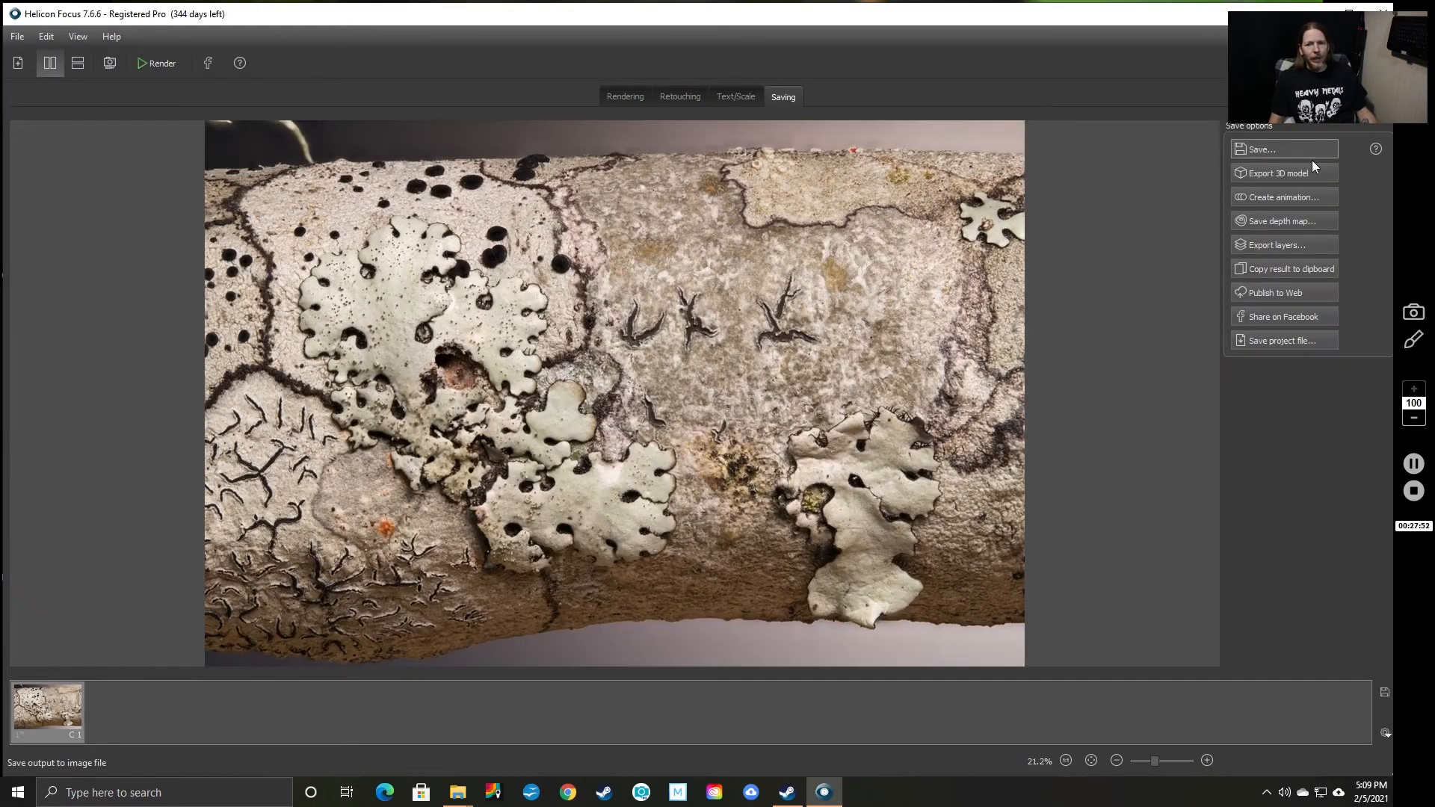
{"action": "left_click", "coordinate": [1413, 340]}
{"action": "mouse_move", "coordinate": [1290, 127]}
{"action": "left_mouse_down"}
{"action": "mouse_move", "coordinate": [1348, 177]}
{"action": "mouse_move", "coordinate": [1324, 127]}
{"action": "left_mouse_up"}
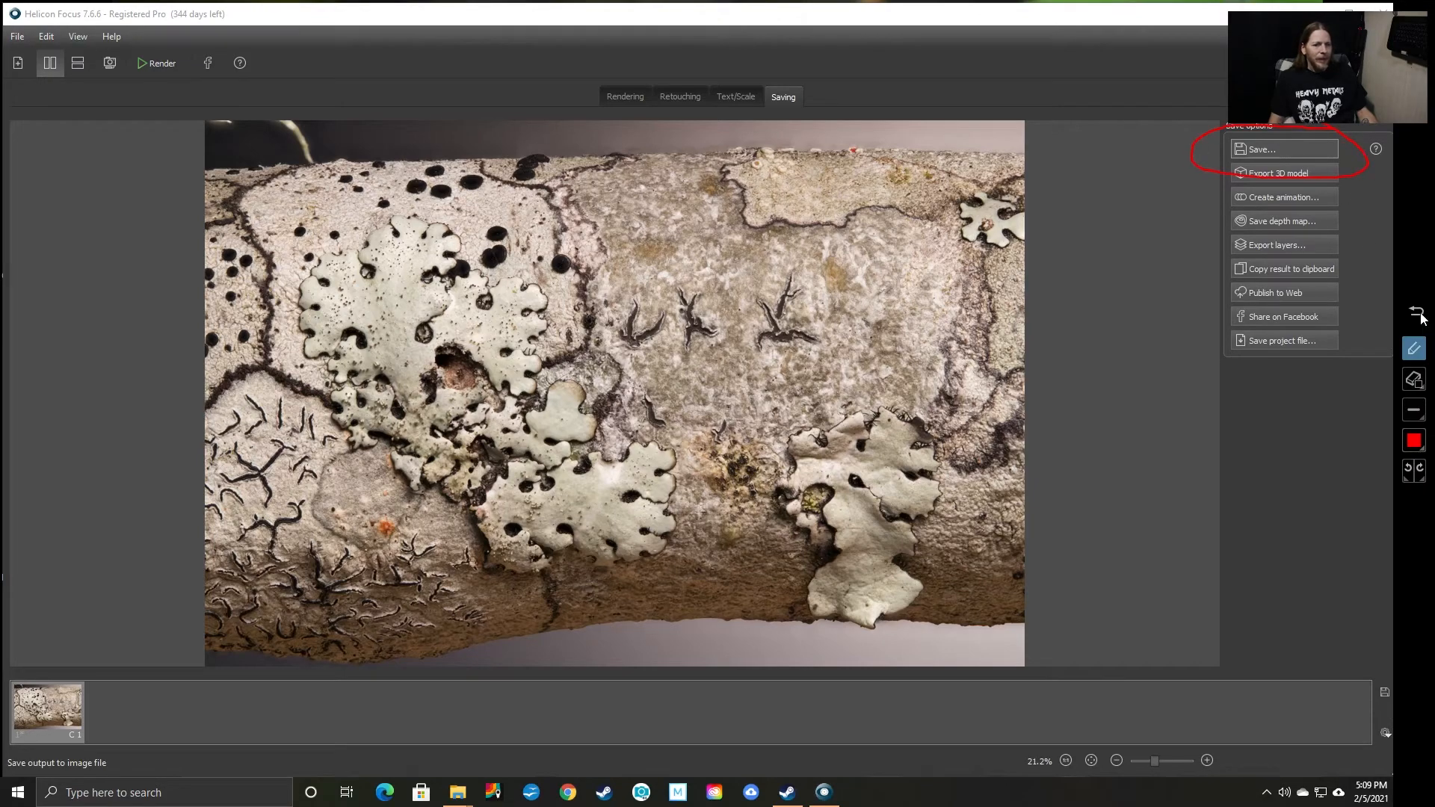
{"action": "left_click", "coordinate": [1413, 348]}
{"action": "left_click", "coordinate": [1272, 153]}
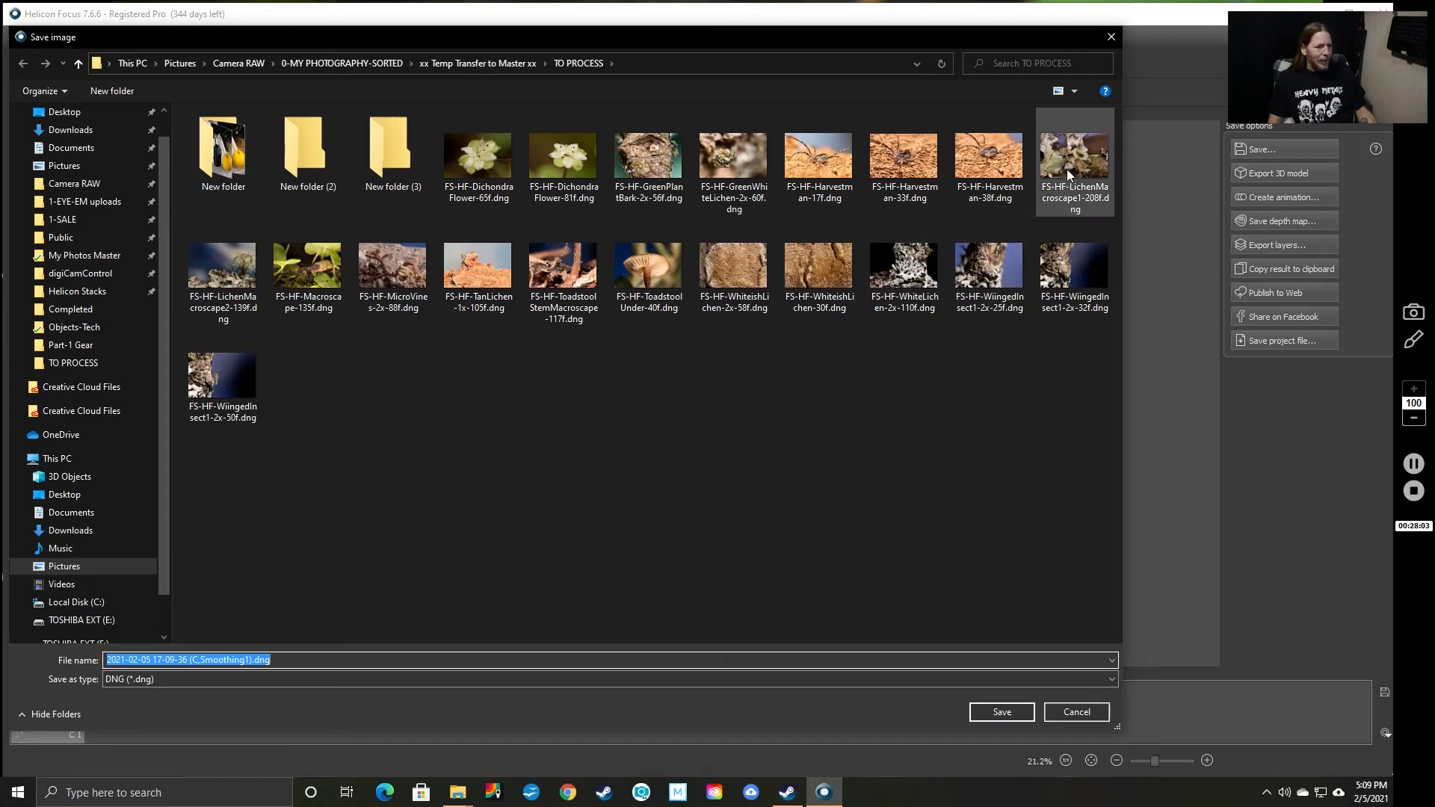
{"action": "left_click", "coordinate": [909, 281]}
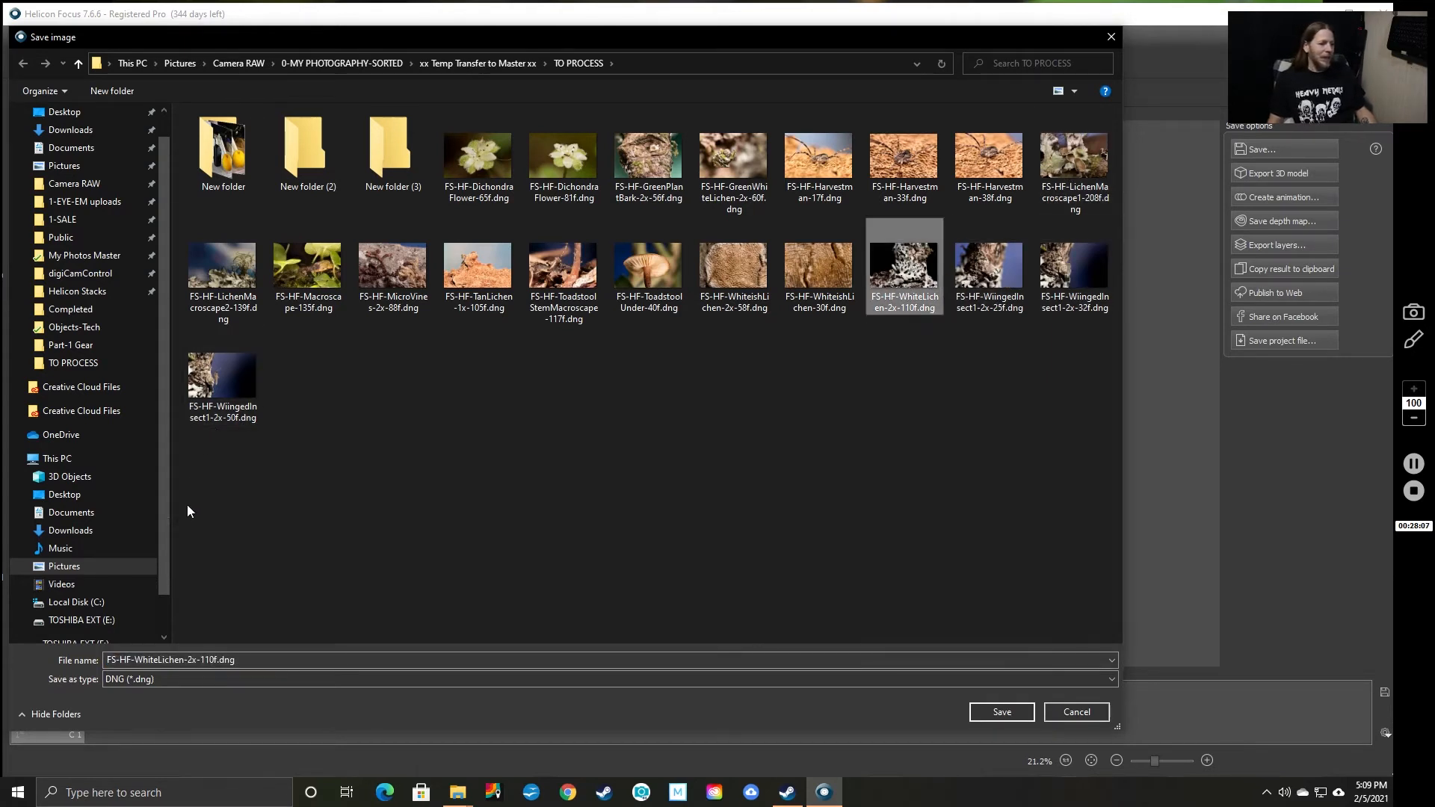
Change the magnification in the file name to 1x and the frame count to 75, and save as FS-HF-WhiteLichen-1x-75f.dng
{"action": "double_click", "coordinate": [193, 661]}
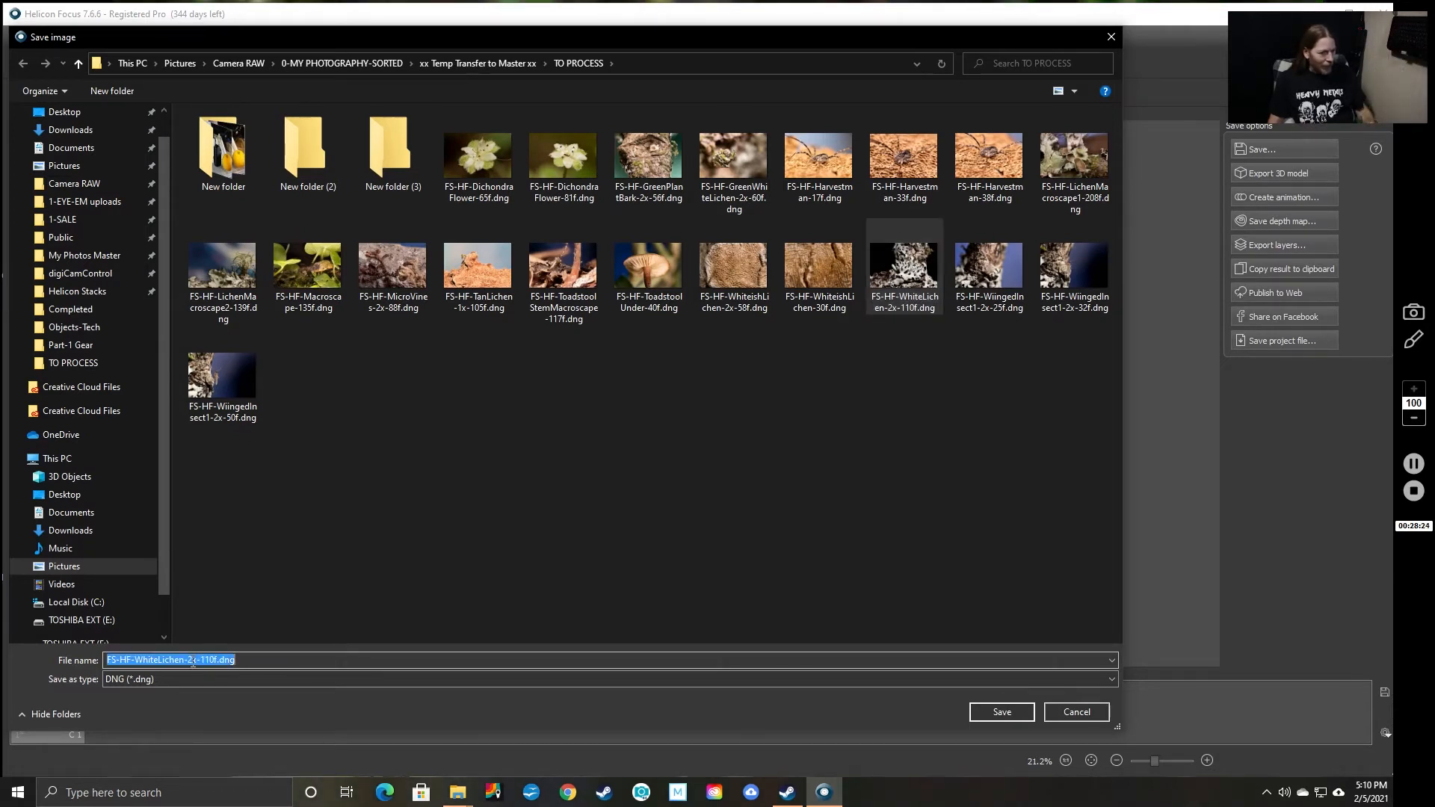
{"action": "left_click", "coordinate": [191, 661]}
{"action": "key", "text": "BackSpace"}
{"action": "type", "text": "1"}
{"action": "left_click_drag", "start_coordinate": [216, 661], "coordinate": [203, 661]}
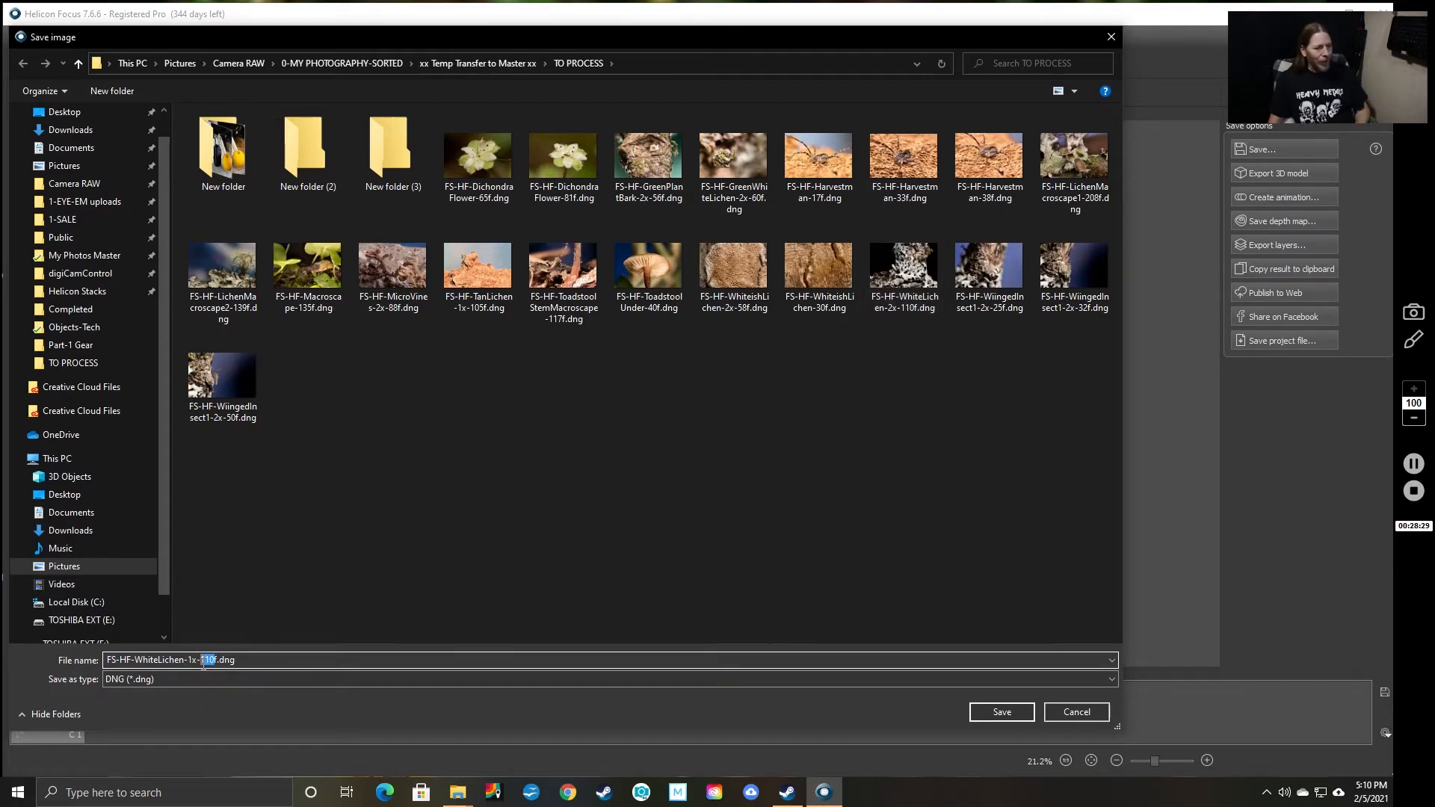
{"action": "type", "text": "75"}
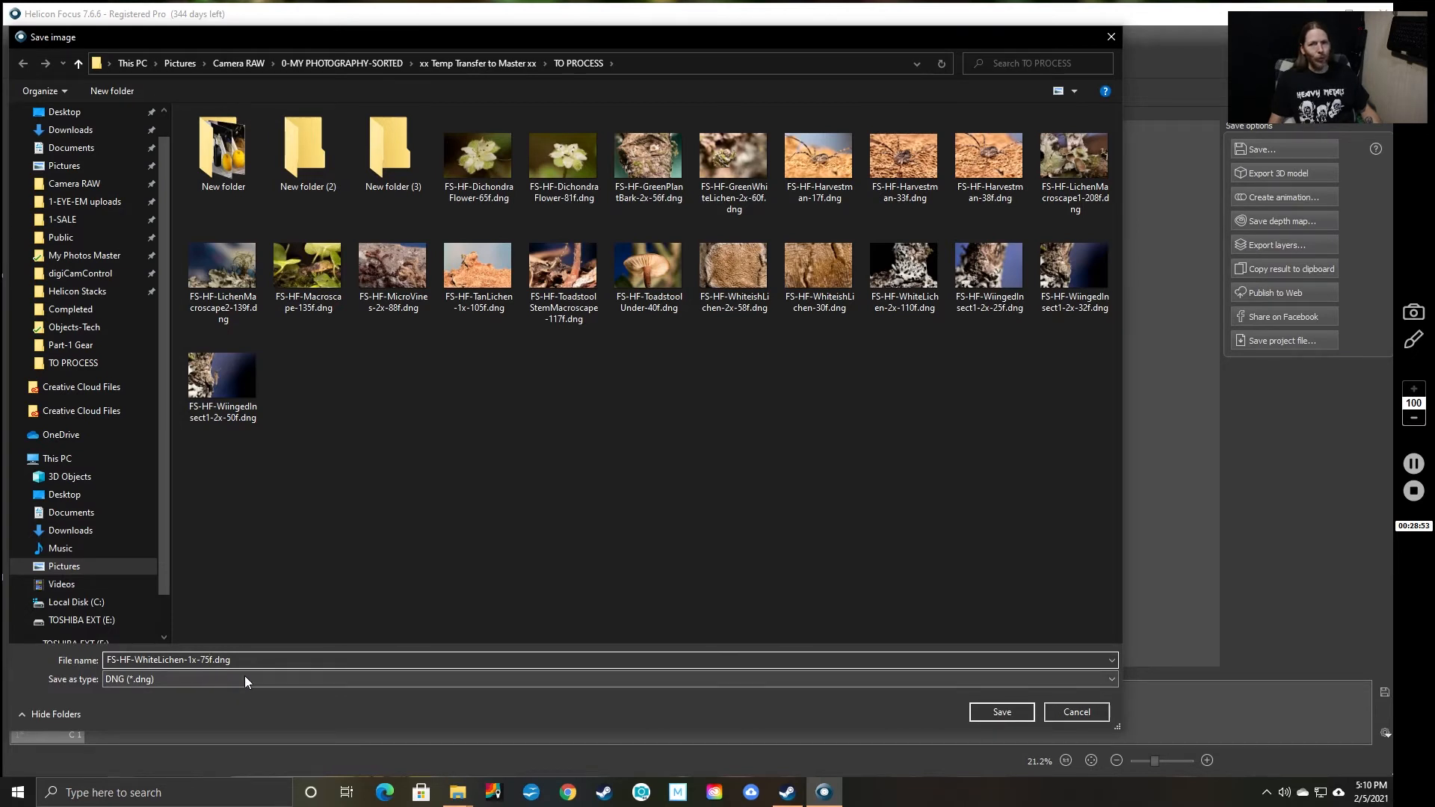
{"action": "left_click", "coordinate": [210, 661]}
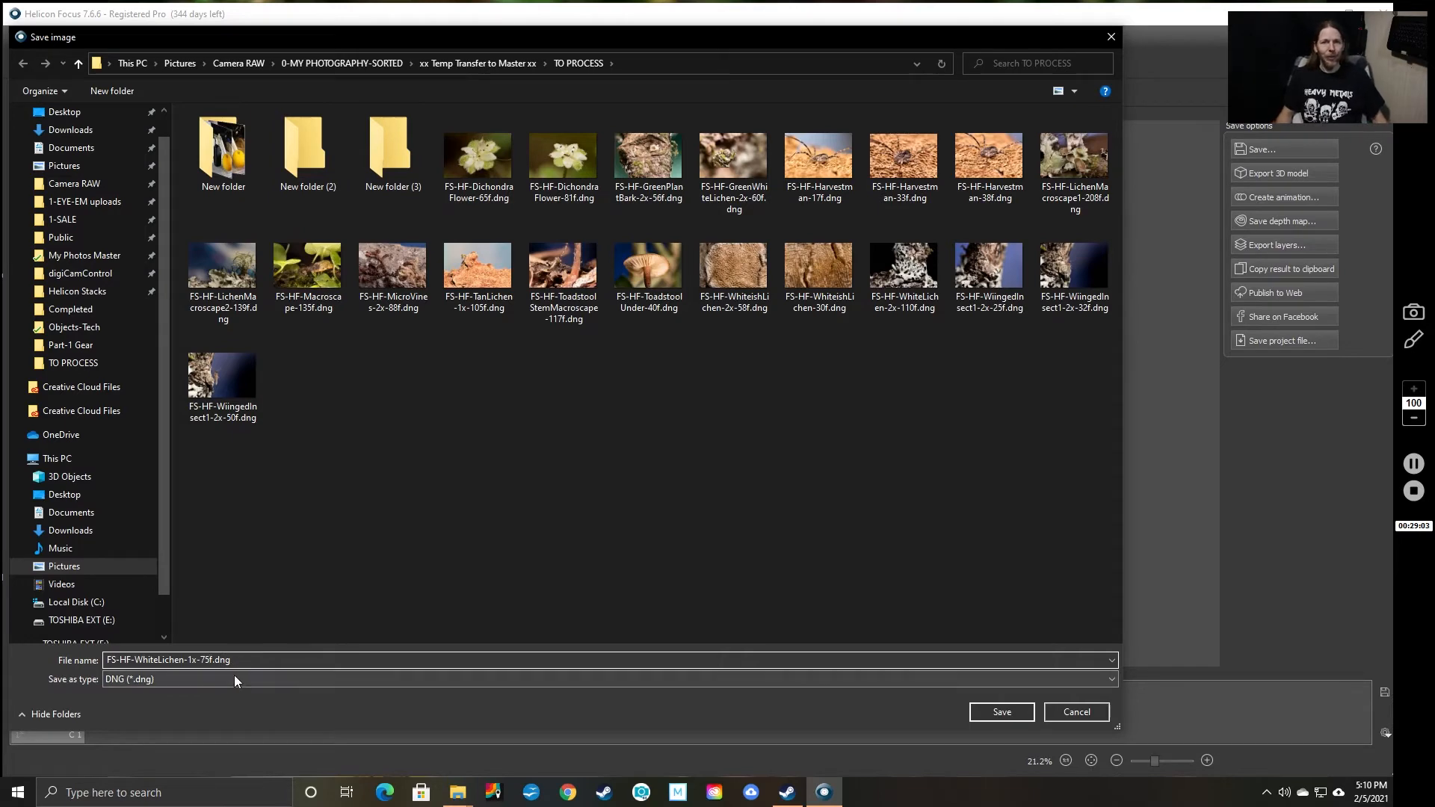
{"action": "left_click", "coordinate": [999, 711]}
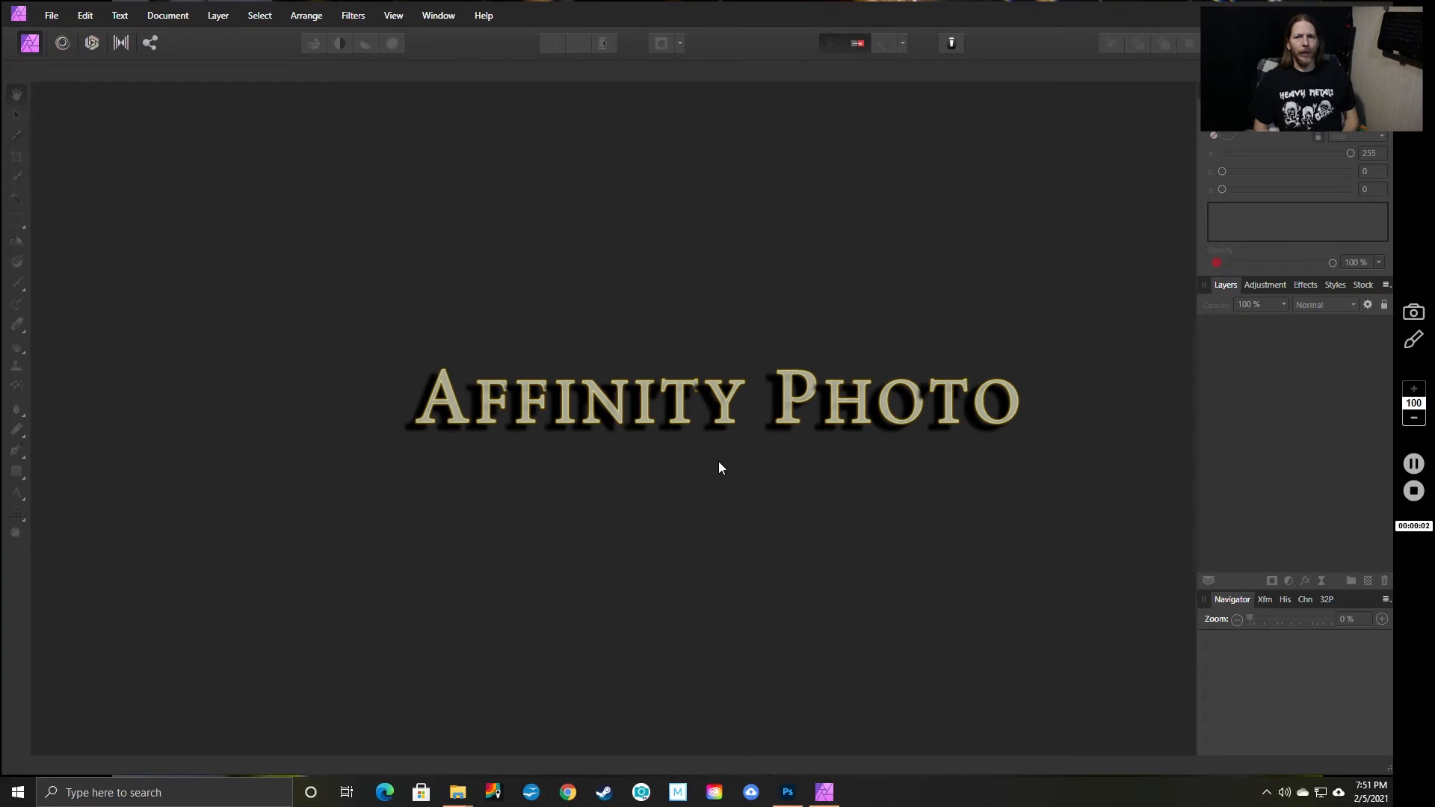
Switch to Affinity Photo and run a new focus merge on all stack images in the New folder inside Helicon Stacks, 2021.02.05_001
{"action": "left_click", "coordinate": [51, 16]}
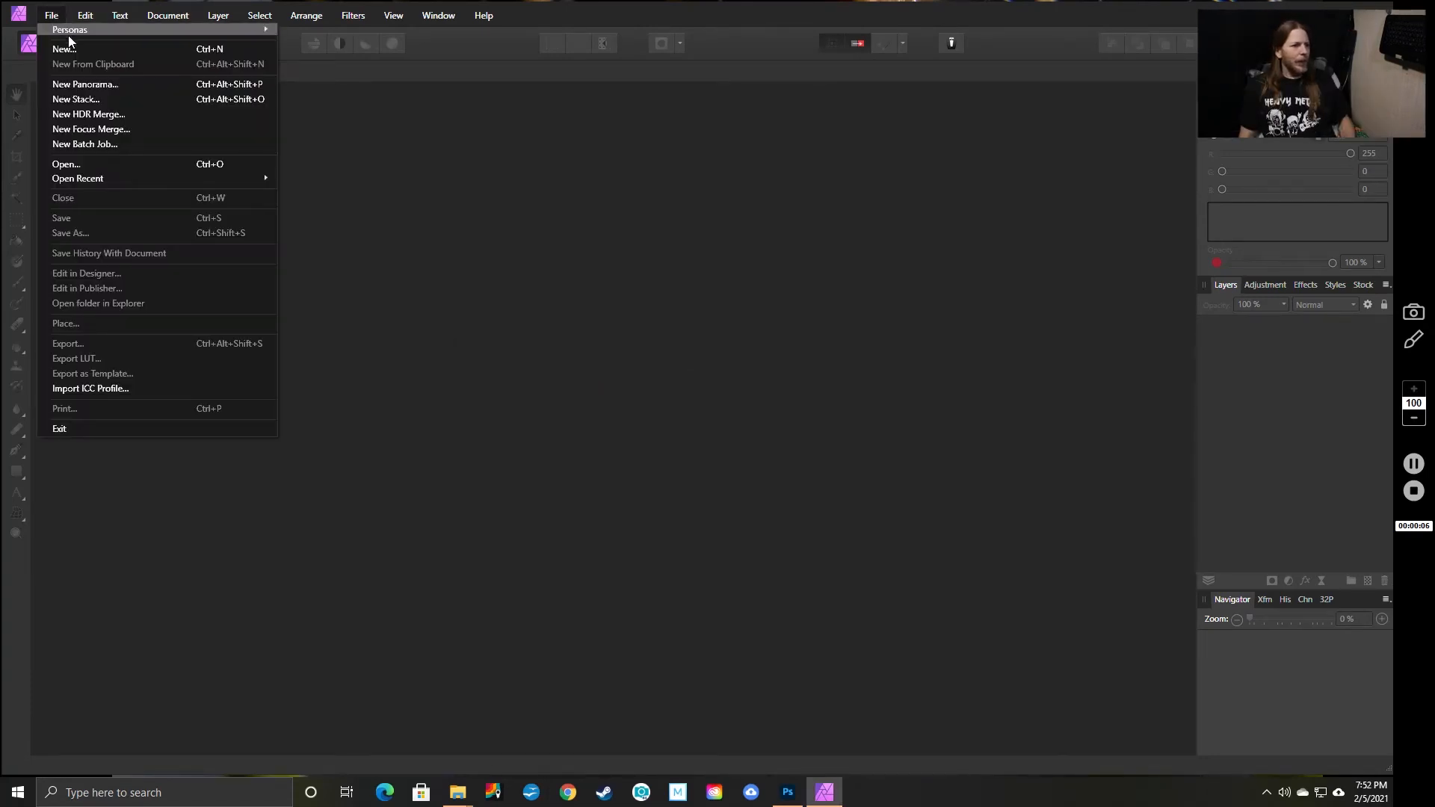
{"action": "left_click", "coordinate": [107, 131]}
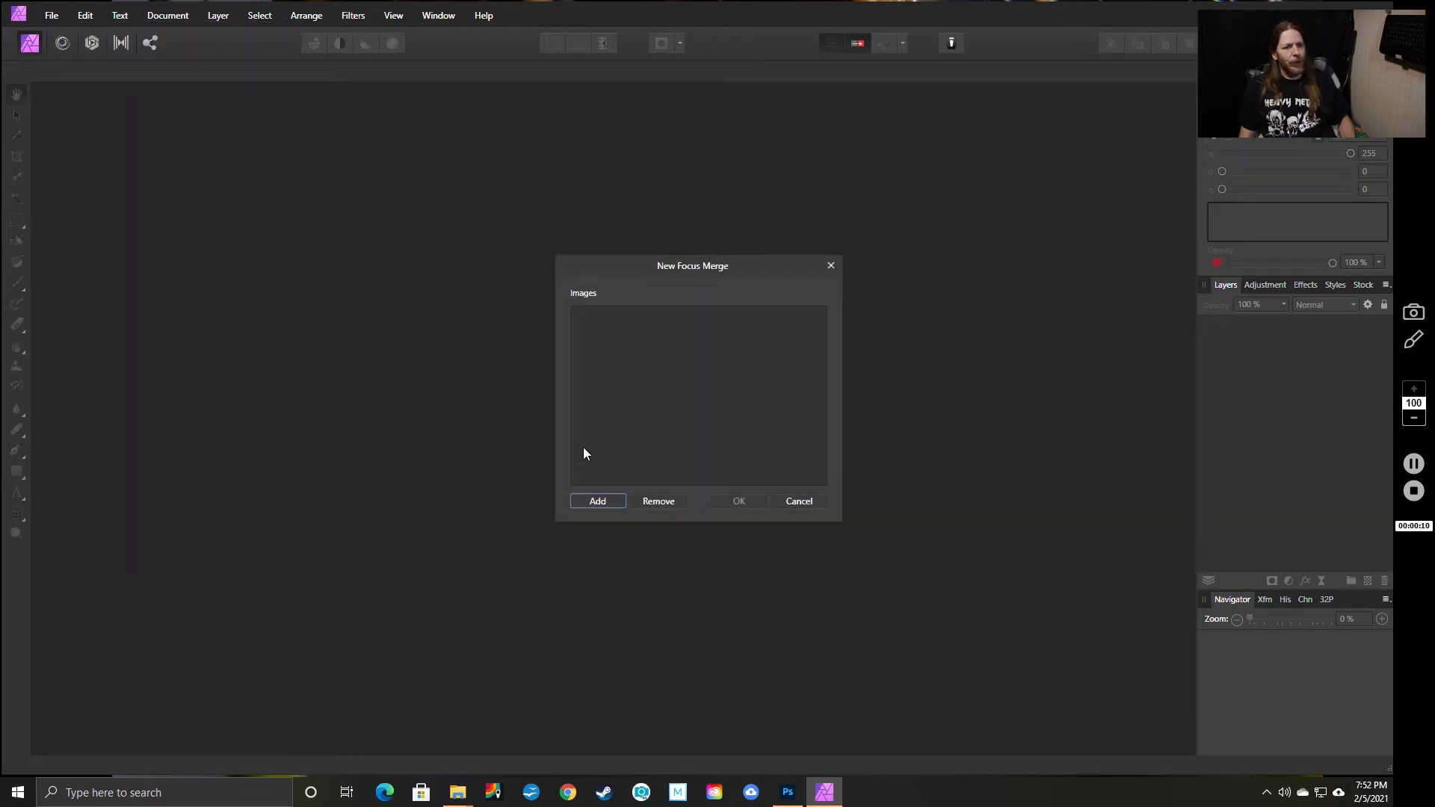
{"action": "left_click", "coordinate": [598, 502]}
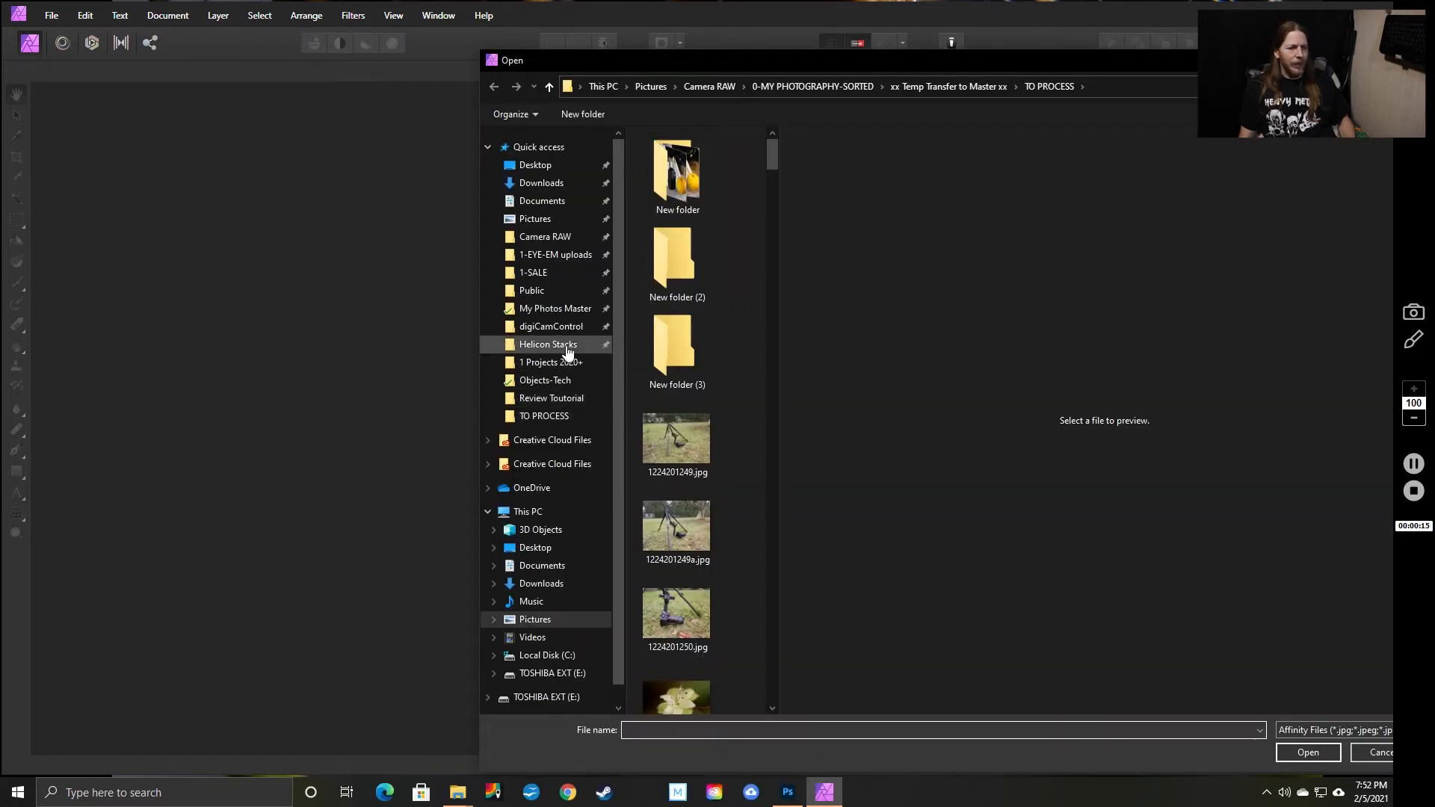
{"action": "left_click", "coordinate": [568, 348]}
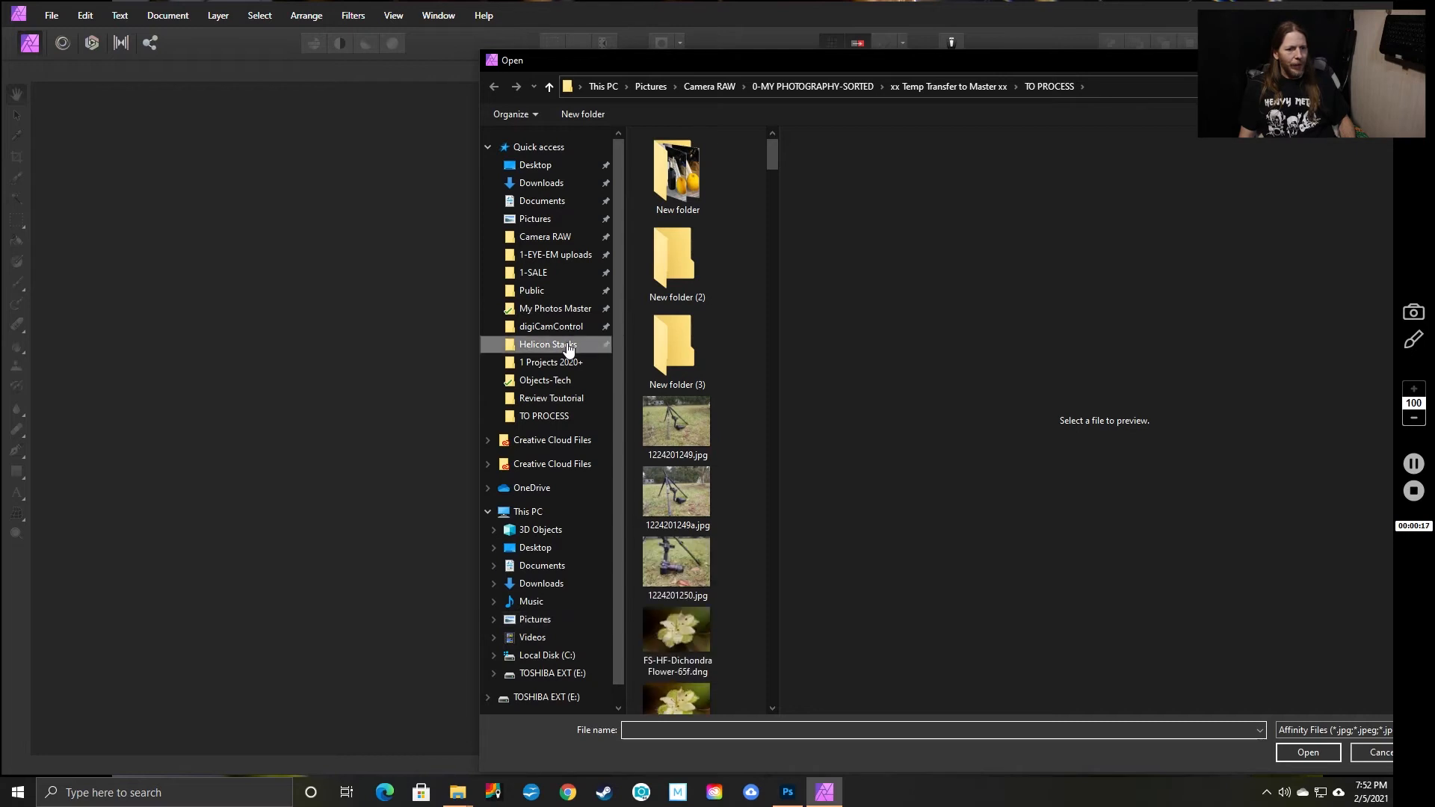
{"action": "scroll", "coordinate": [671, 421], "scroll_direction": "down", "scroll_amount": 20}
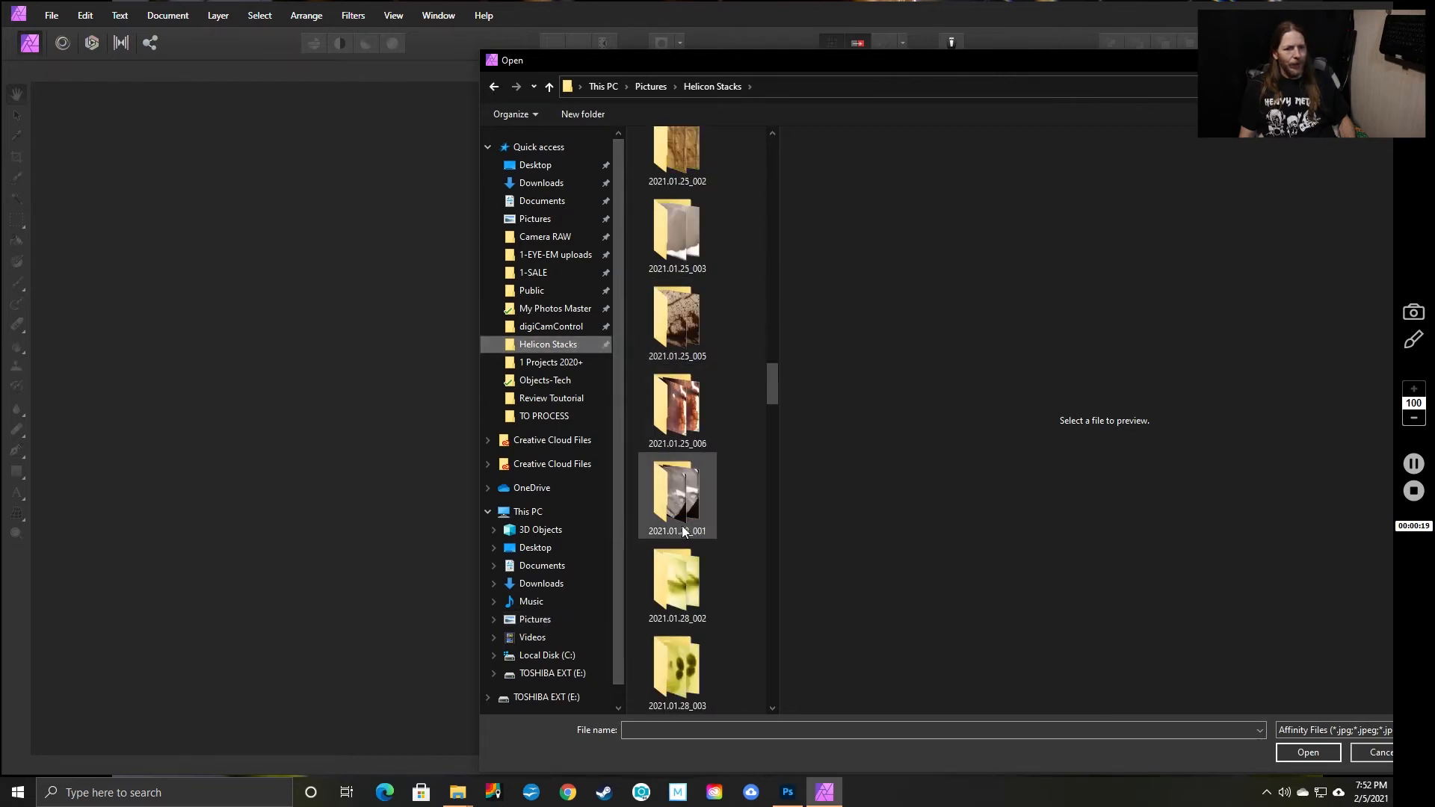
{"action": "scroll", "coordinate": [710, 563], "scroll_direction": "down", "scroll_amount": 3}
{"action": "double_click", "coordinate": [701, 675]}
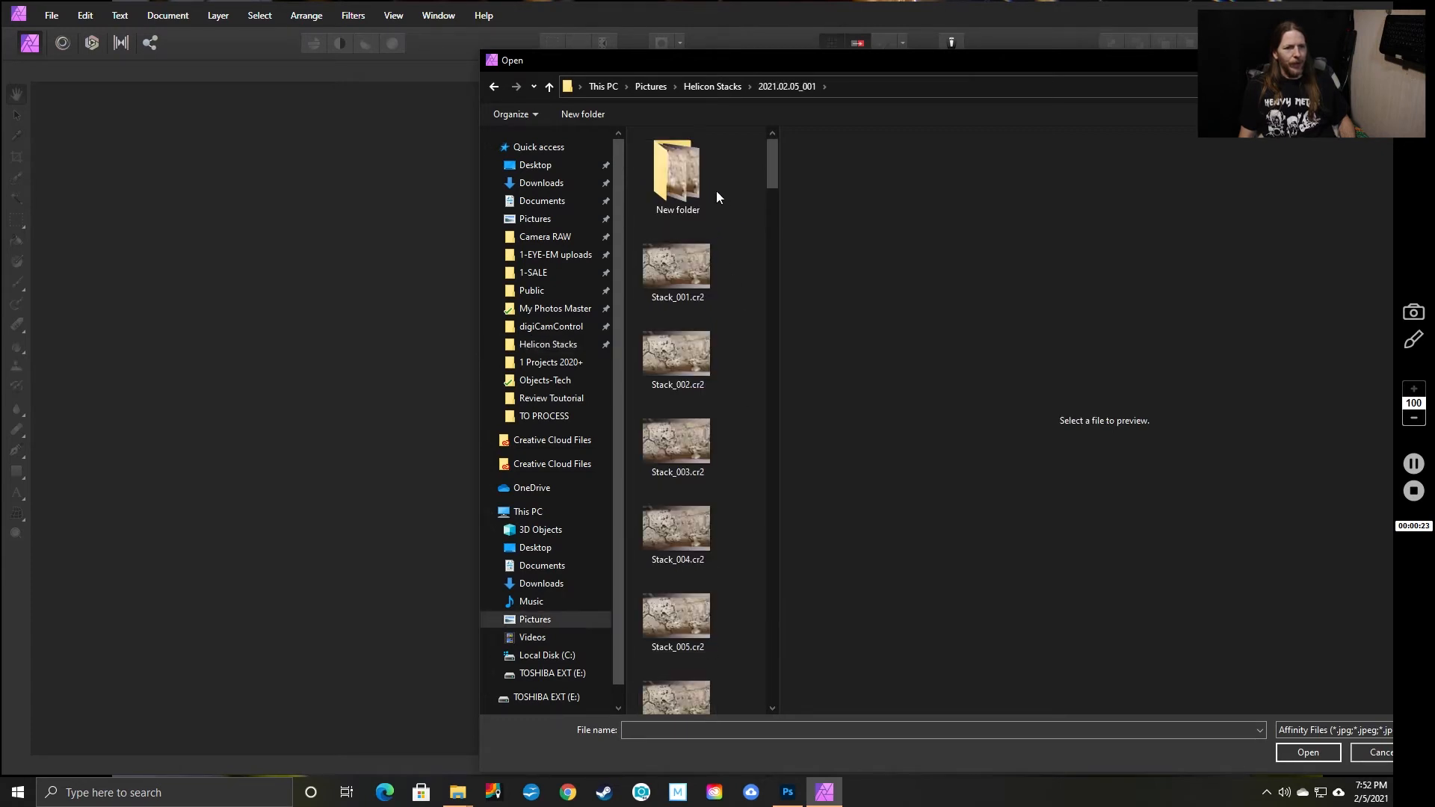
{"action": "double_click", "coordinate": [683, 163]}
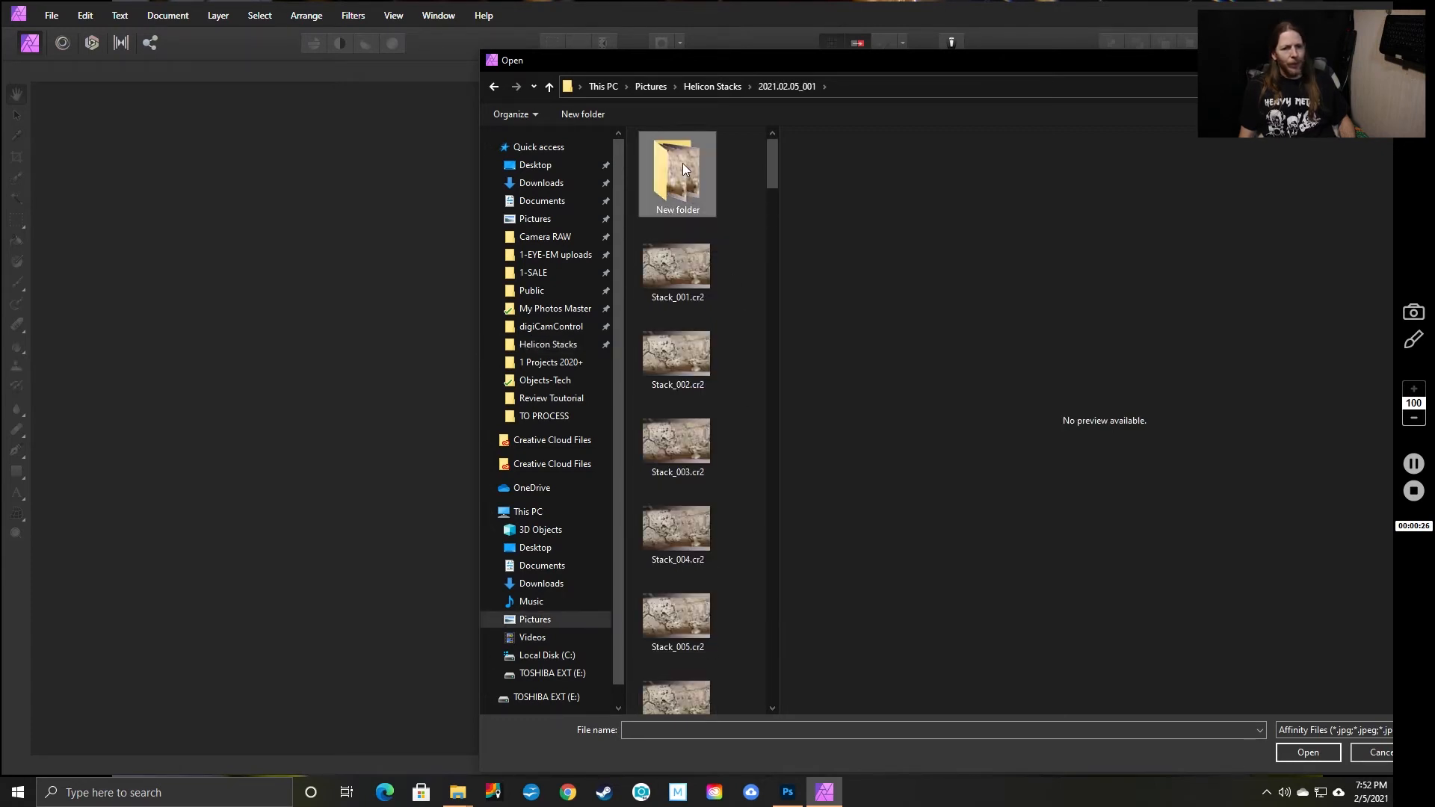
{"action": "left_click_drag", "start_coordinate": [745, 164], "coordinate": [633, 719]}
{"action": "left_click", "coordinate": [1304, 754]}
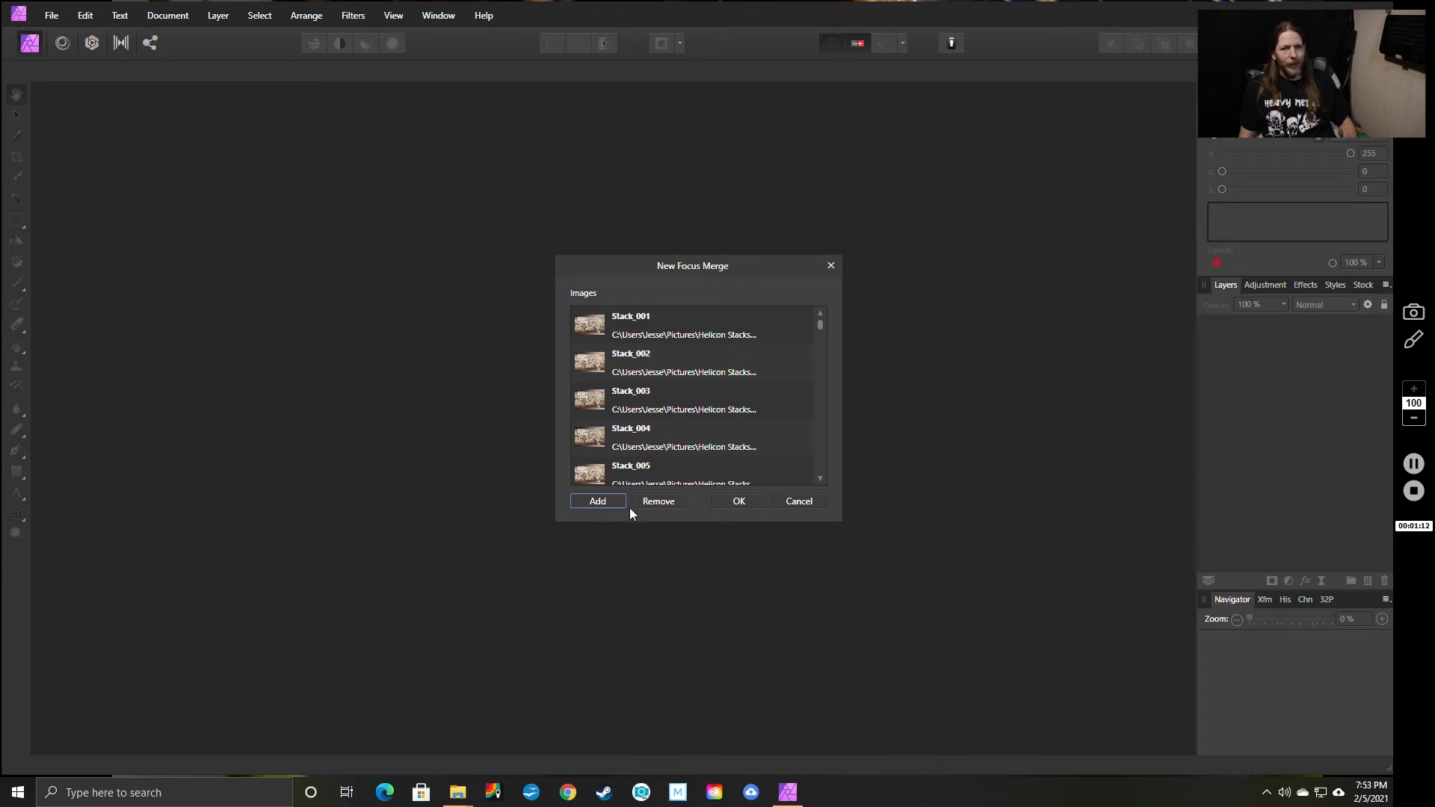
{"action": "left_click", "coordinate": [739, 502]}
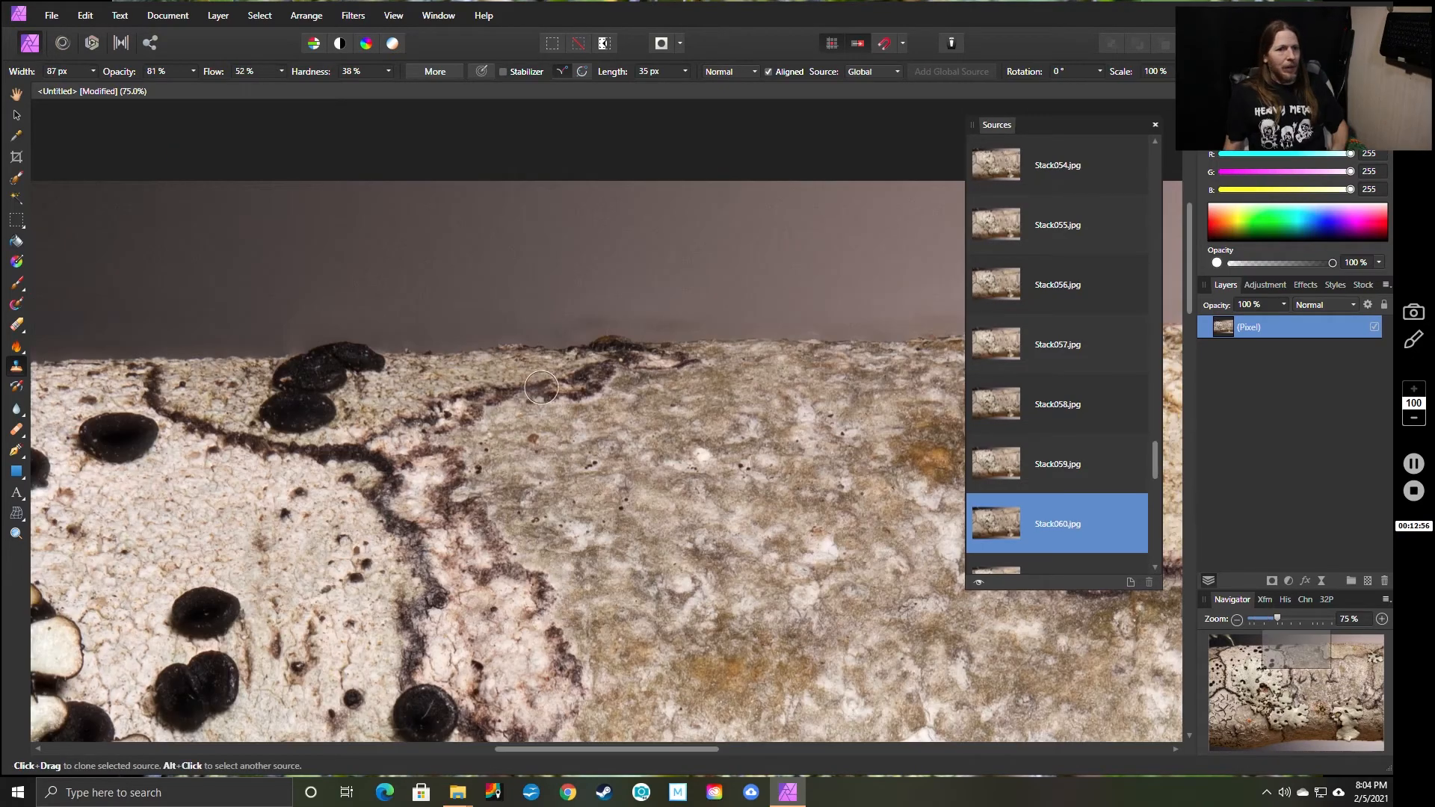
Examine the whole focus-merged lichen image at 20% zoom
{"action": "left_click", "coordinate": [86, 18]}
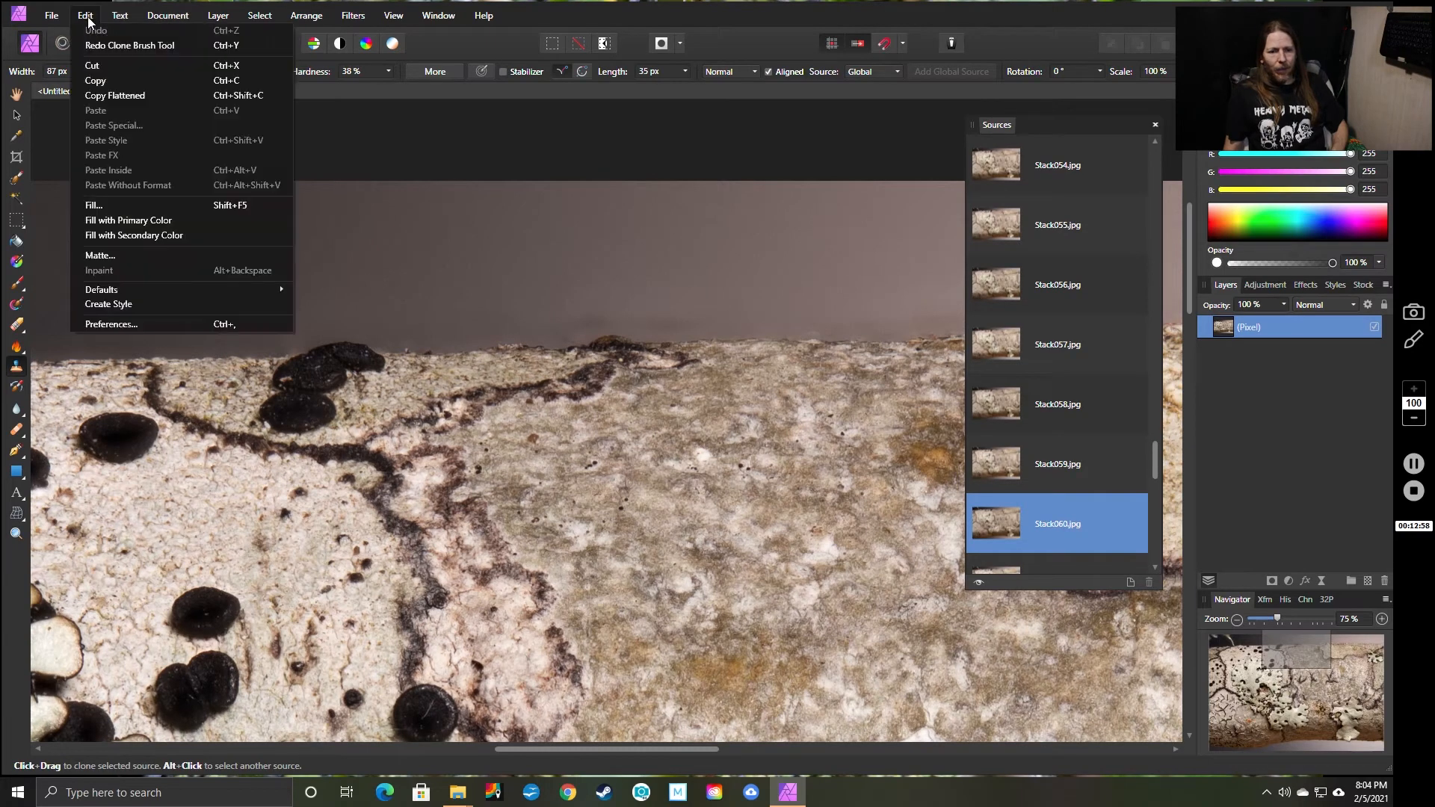
{"action": "left_click", "coordinate": [630, 14]}
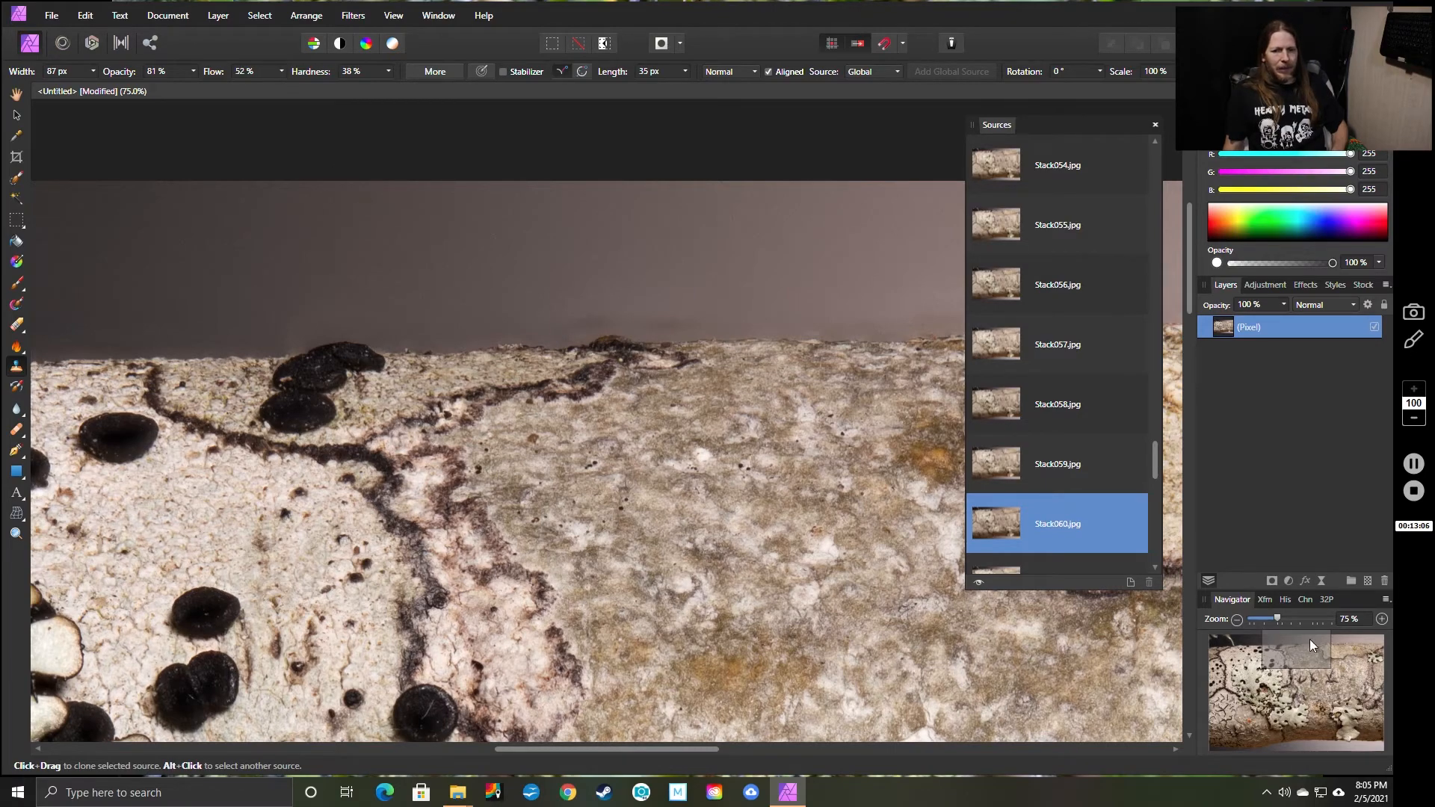
{"action": "left_click", "coordinate": [1239, 621]}
{"action": "left_click", "coordinate": [1239, 620]}
{"action": "left_click", "coordinate": [1238, 620]}
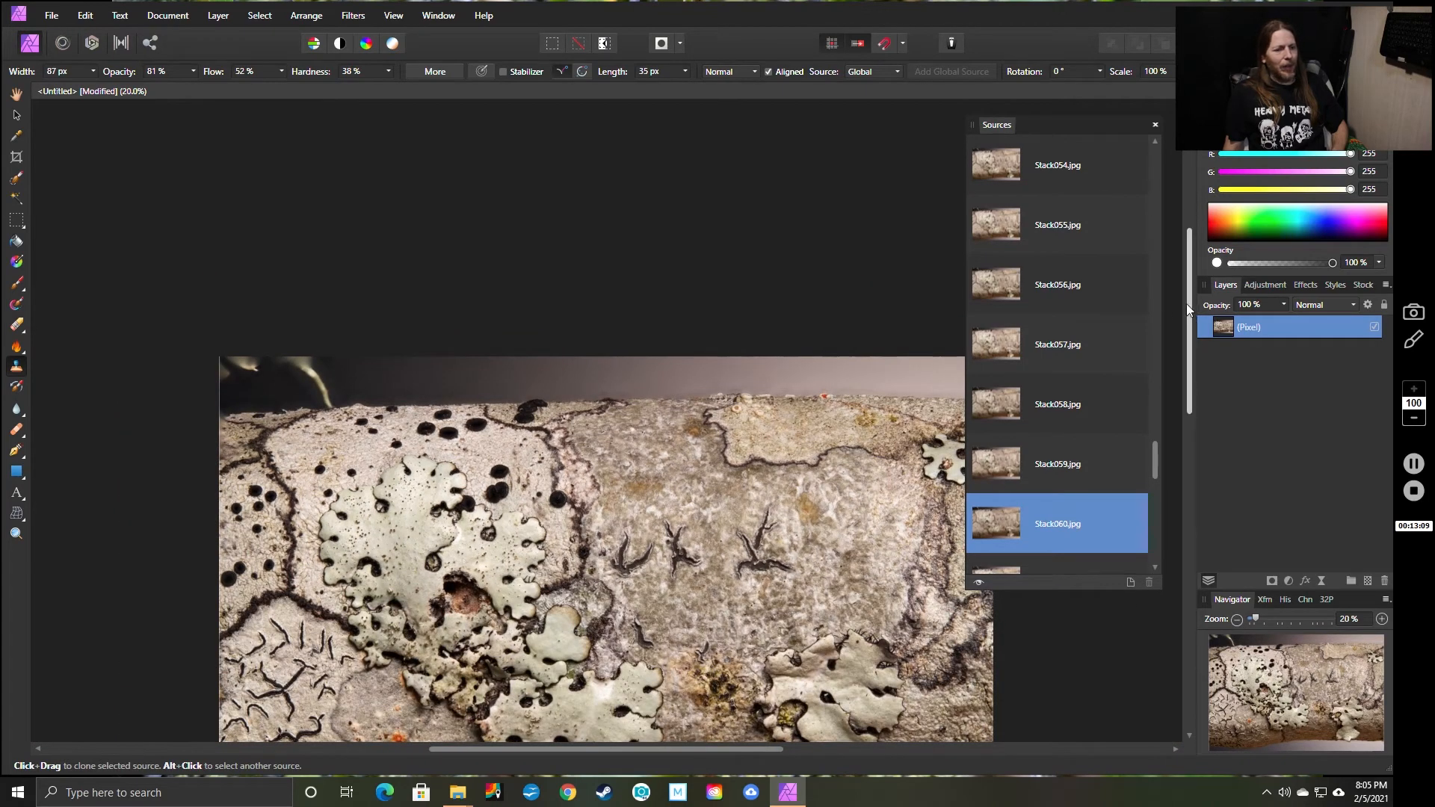
{"action": "left_click_drag", "start_coordinate": [1189, 307], "coordinate": [1188, 411]}
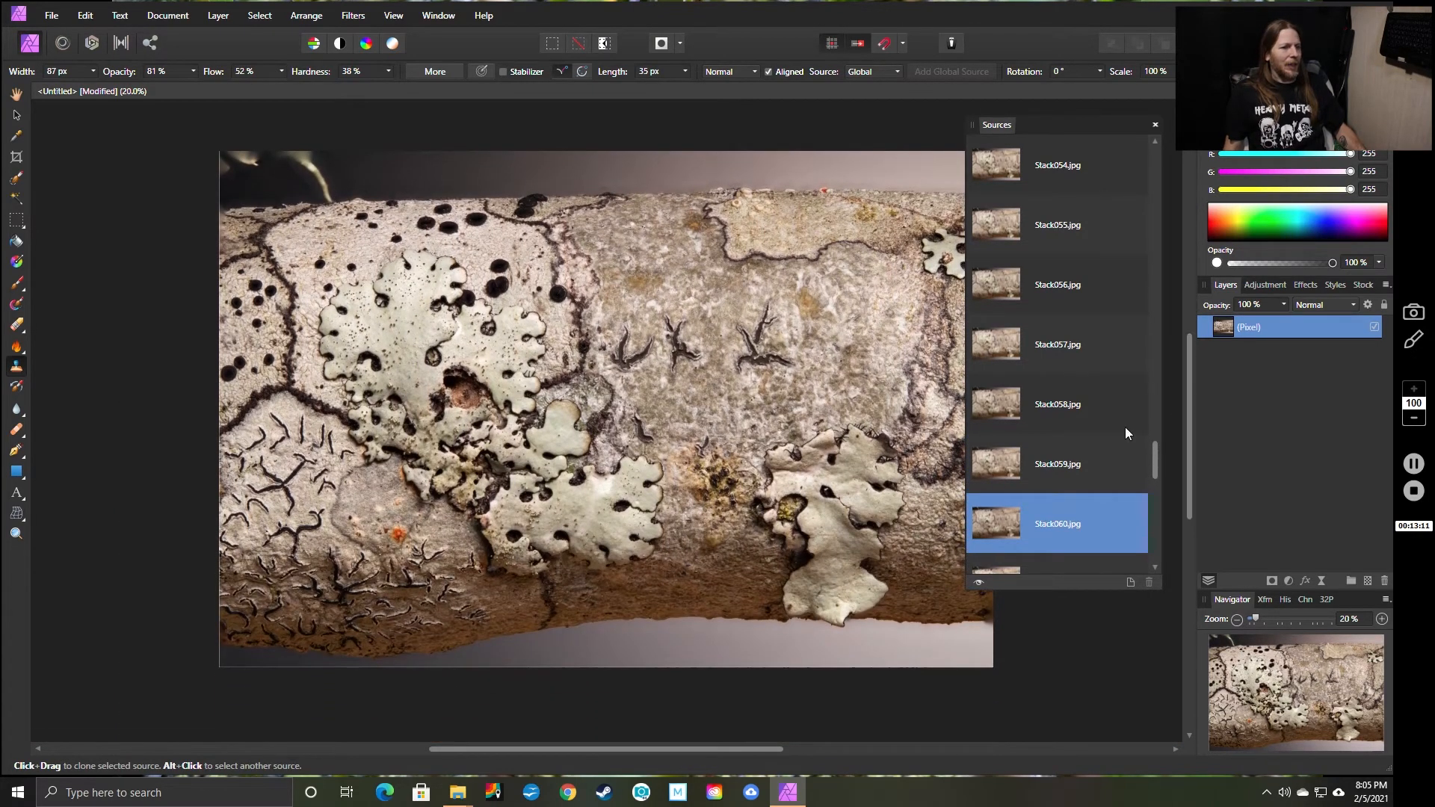
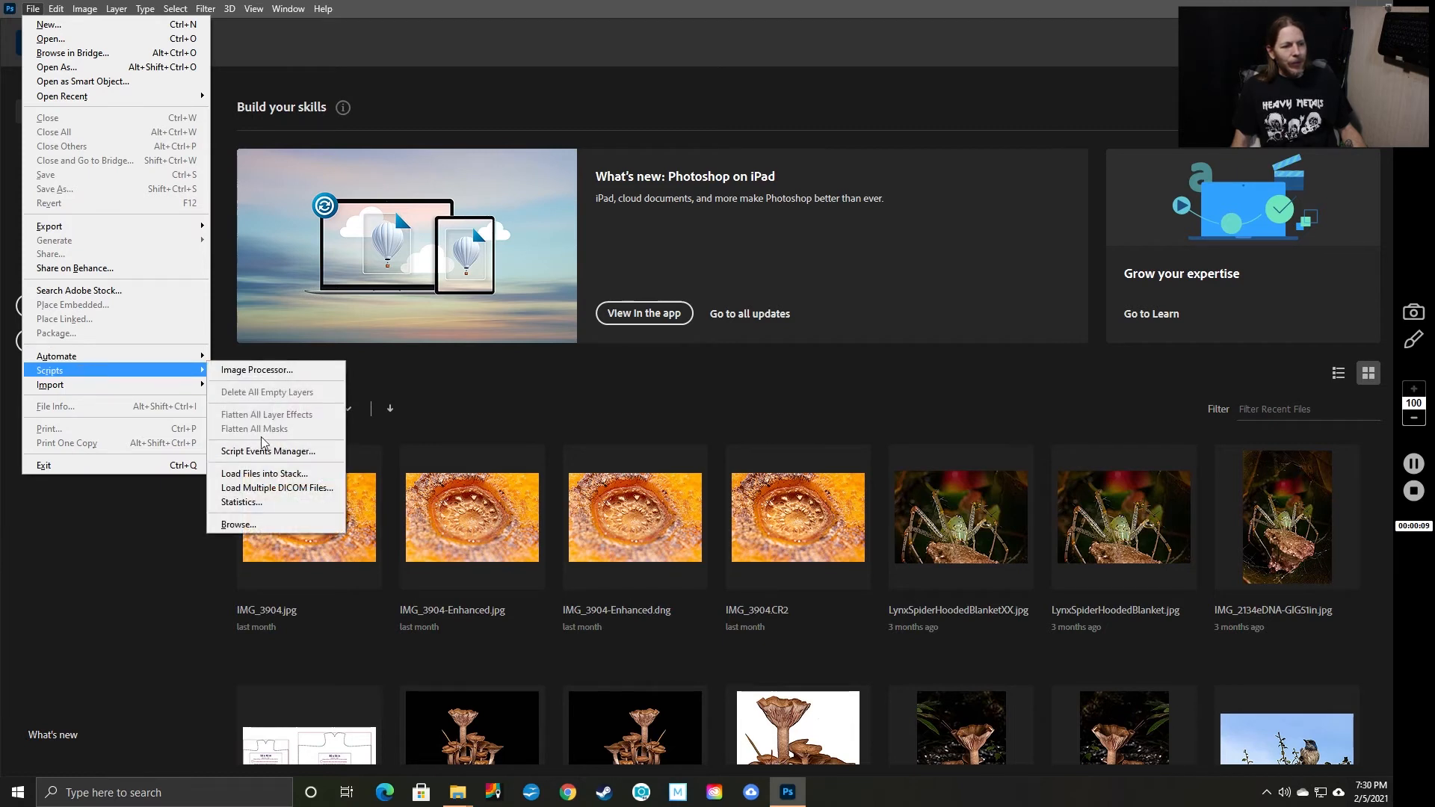
In Photoshop, load Stack_001.jpg through Stack_032.jpg from the New folder inside Helicon Stacks, 2021.02.03_011 into one document as a layer stack
{"action": "left_click", "coordinate": [289, 475]}
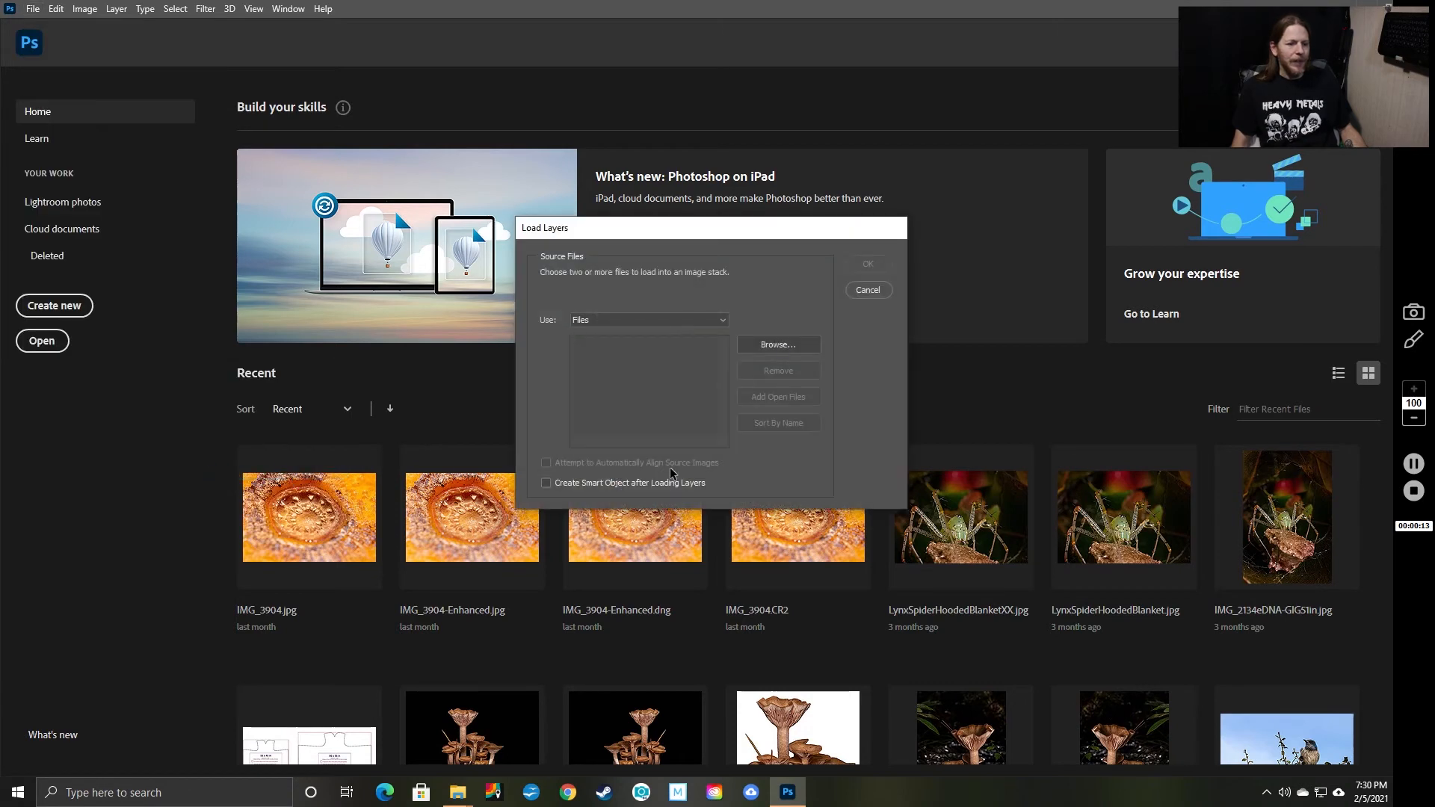
{"action": "left_click", "coordinate": [796, 346]}
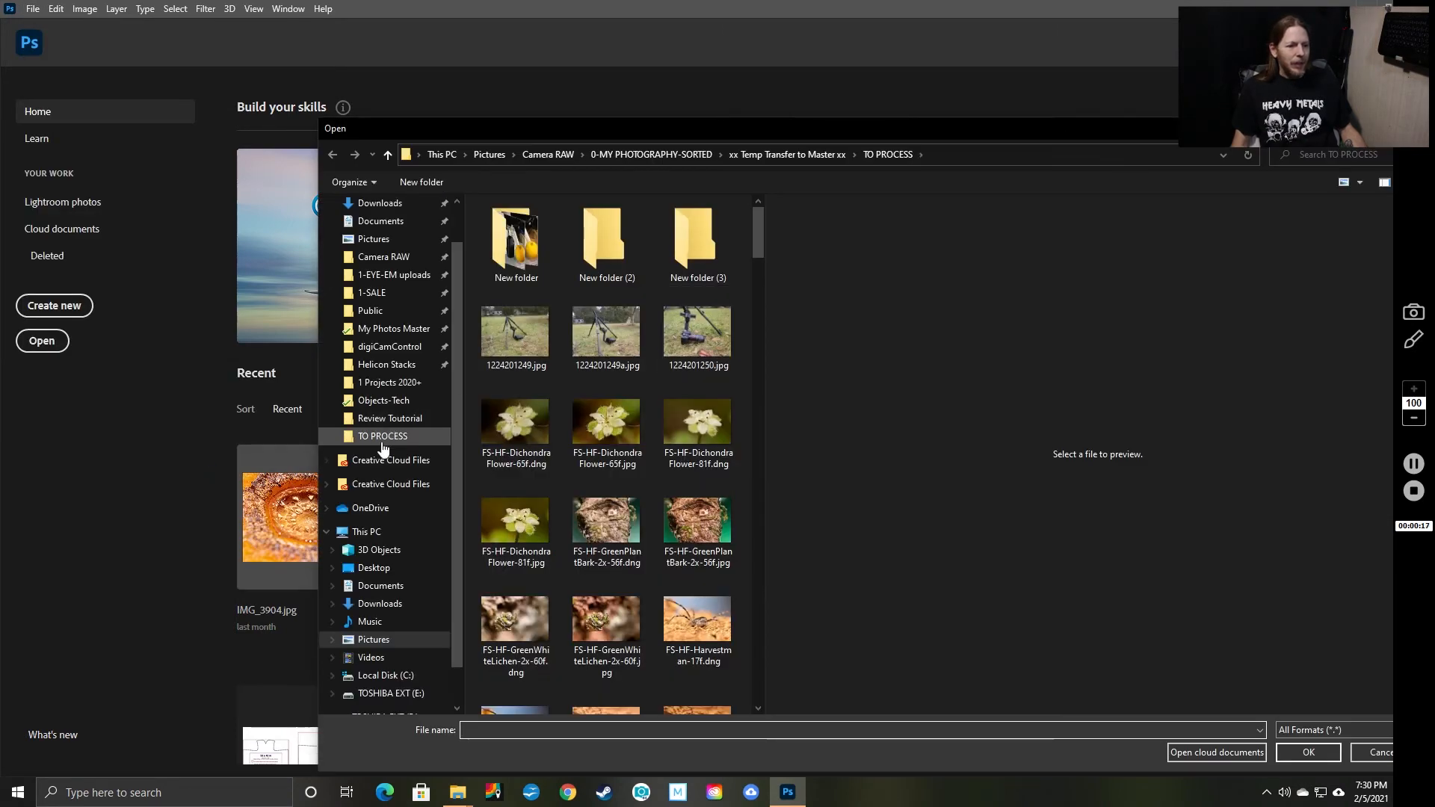
{"action": "left_click", "coordinate": [398, 366]}
{"action": "scroll", "coordinate": [567, 522], "scroll_direction": "down", "scroll_amount": 1}
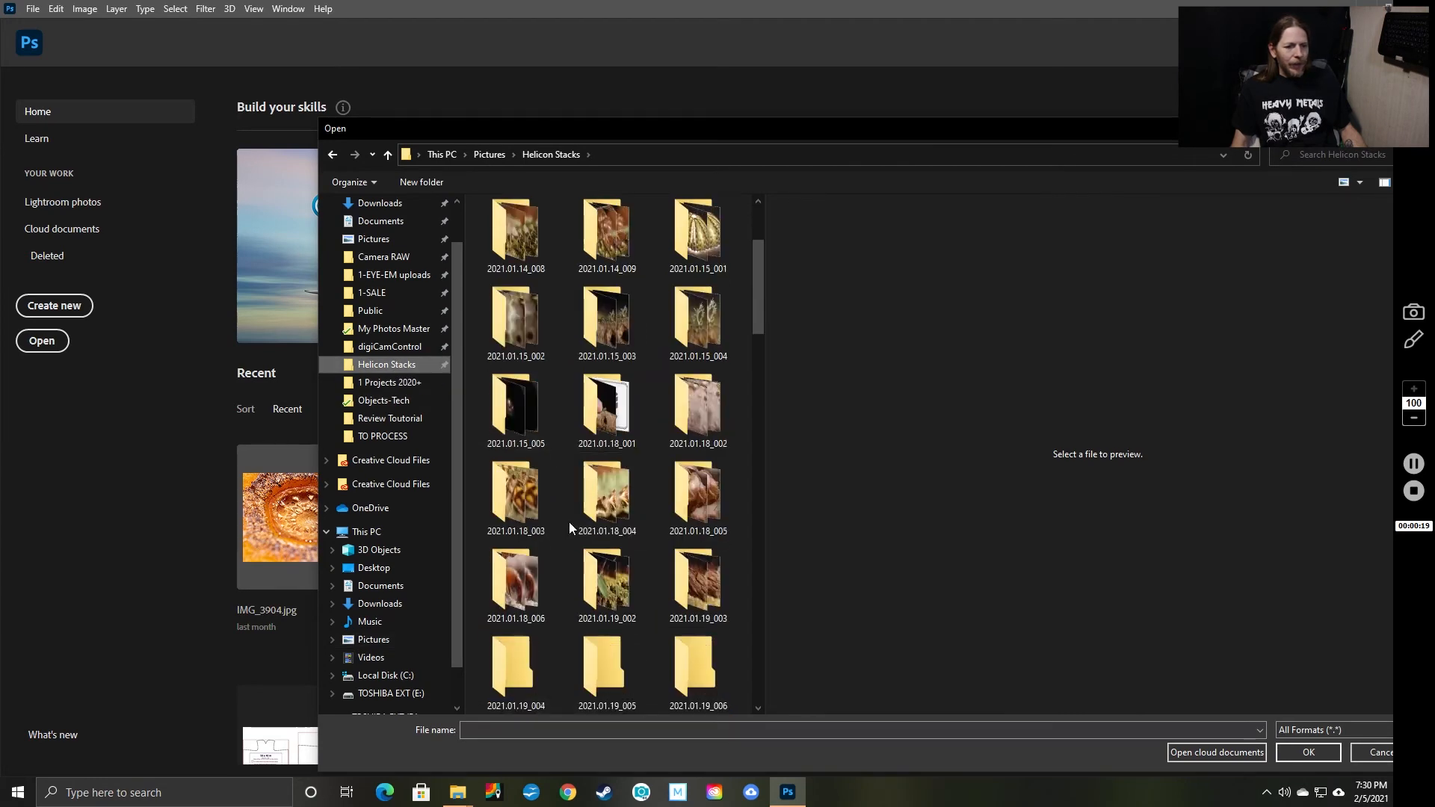
{"action": "double_click", "coordinate": [617, 491]}
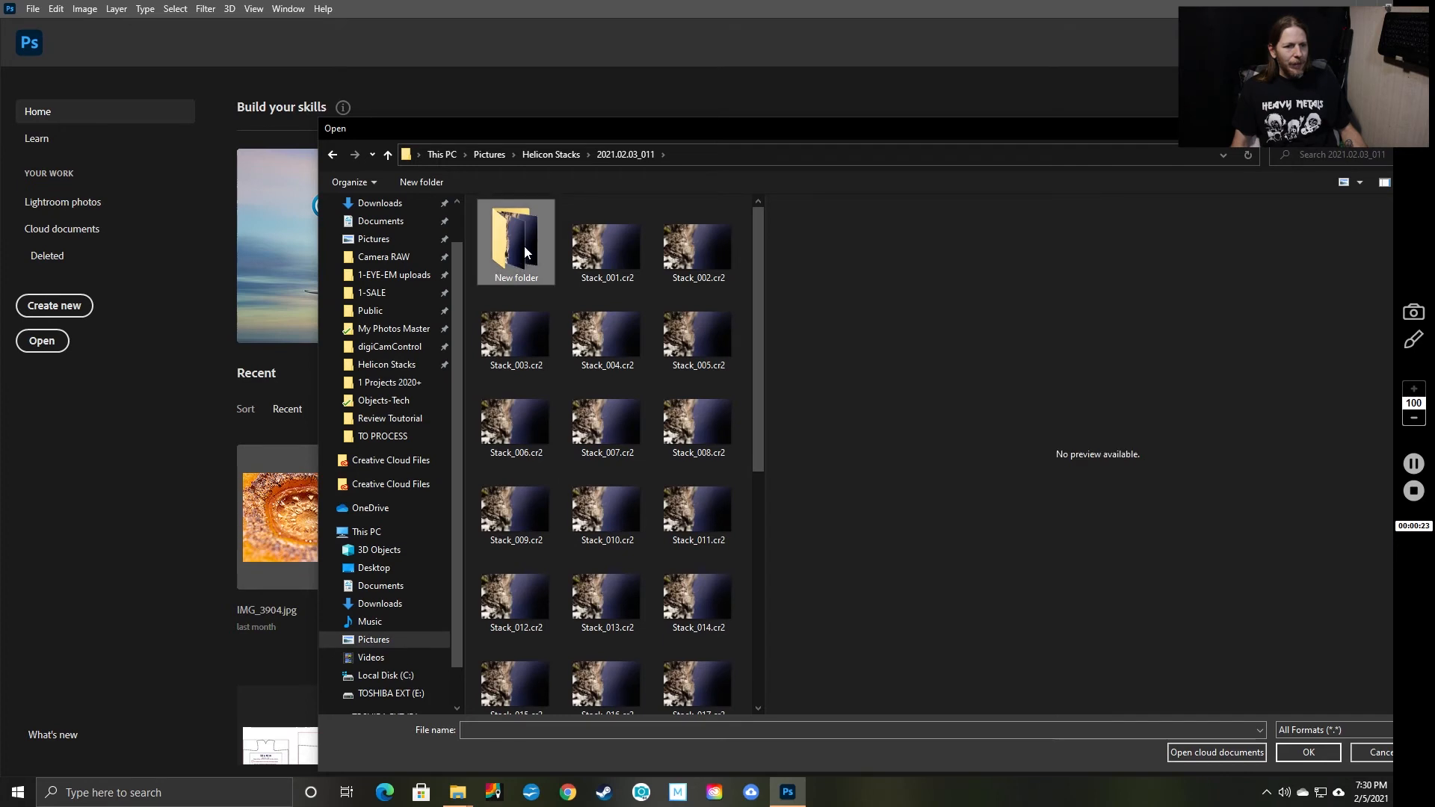
{"action": "double_click", "coordinate": [523, 246]}
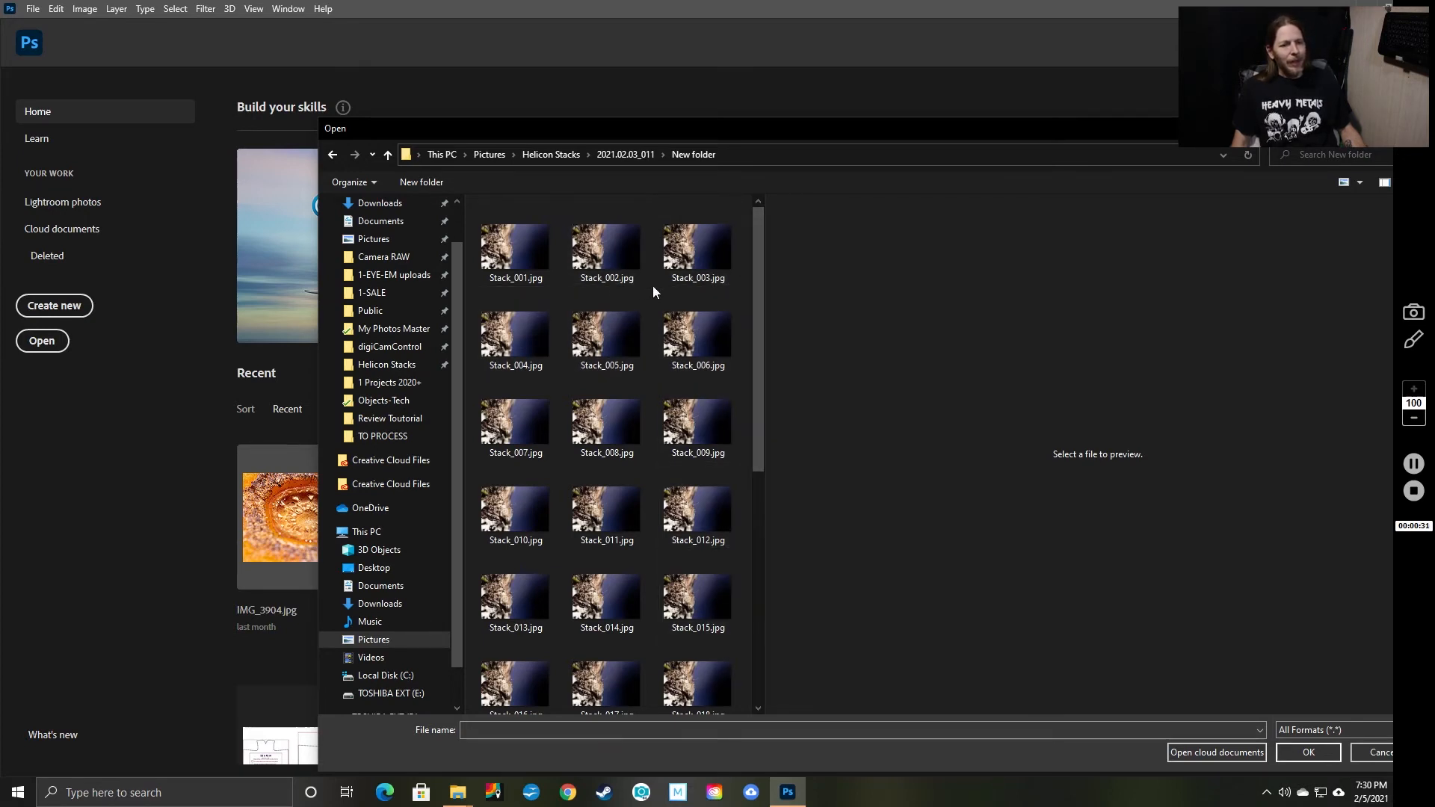
{"action": "left_click", "coordinate": [535, 248]}
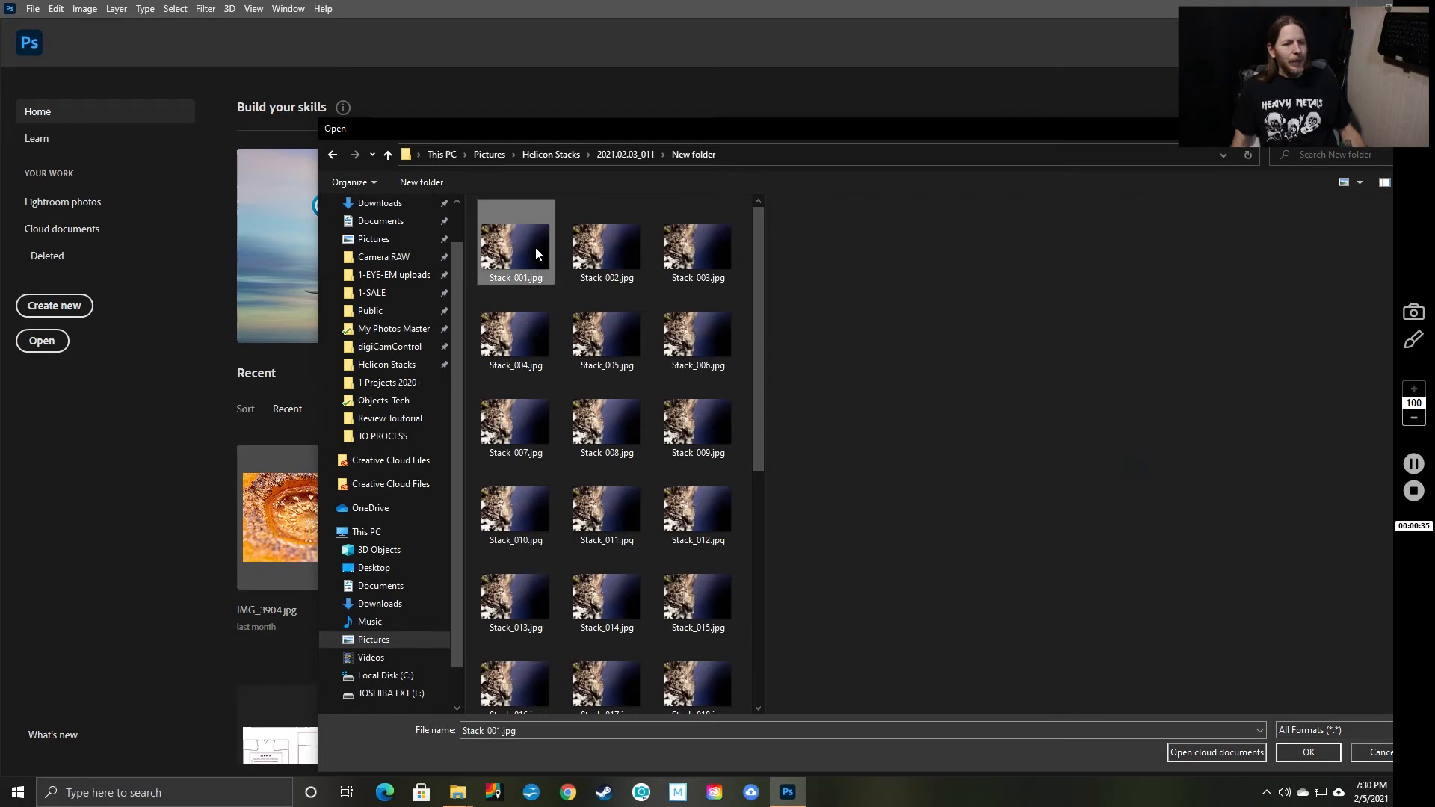
{"action": "left_click_drag", "start_coordinate": [756, 277], "coordinate": [613, 663]}
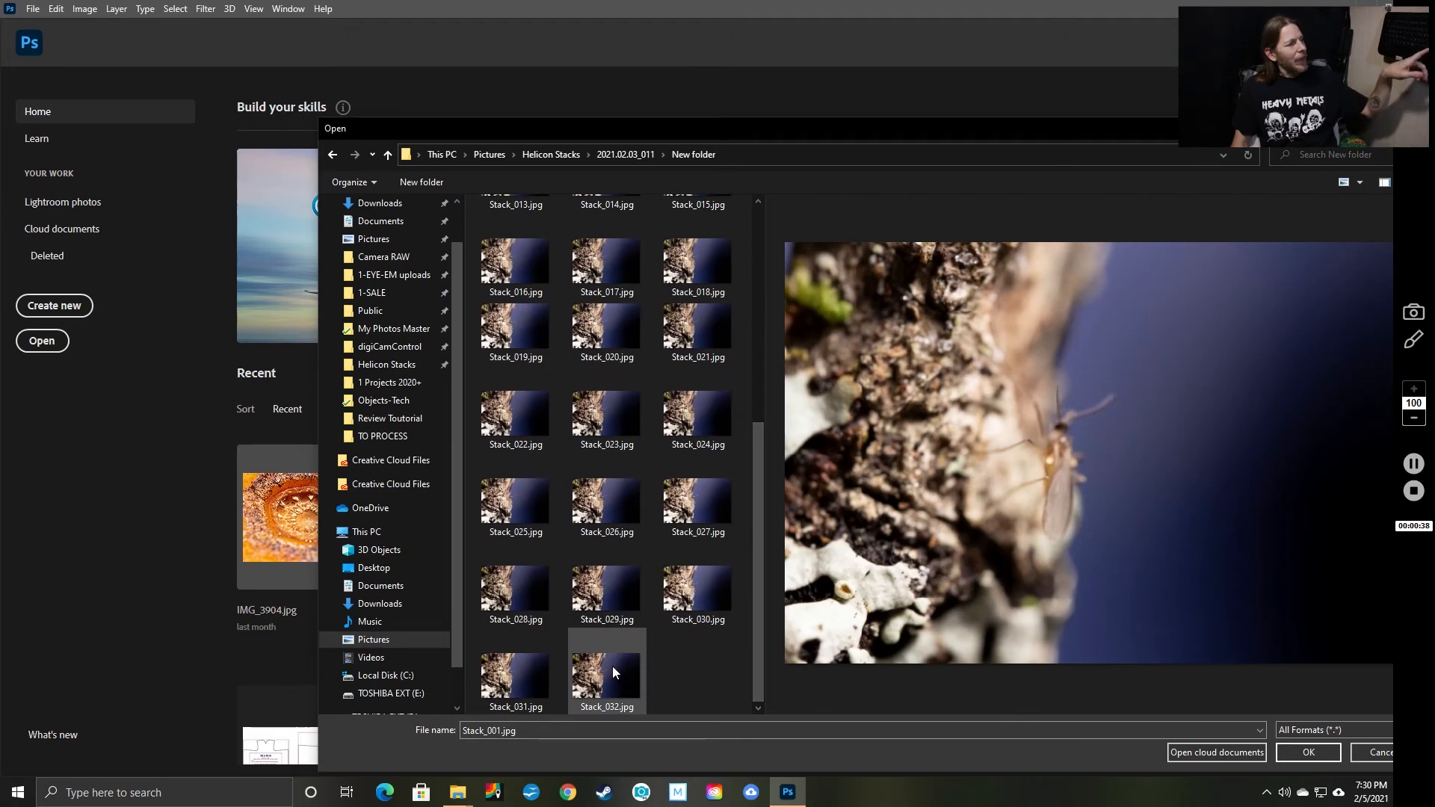
{"action": "left_click", "coordinate": [616, 670], "text": "shift"}
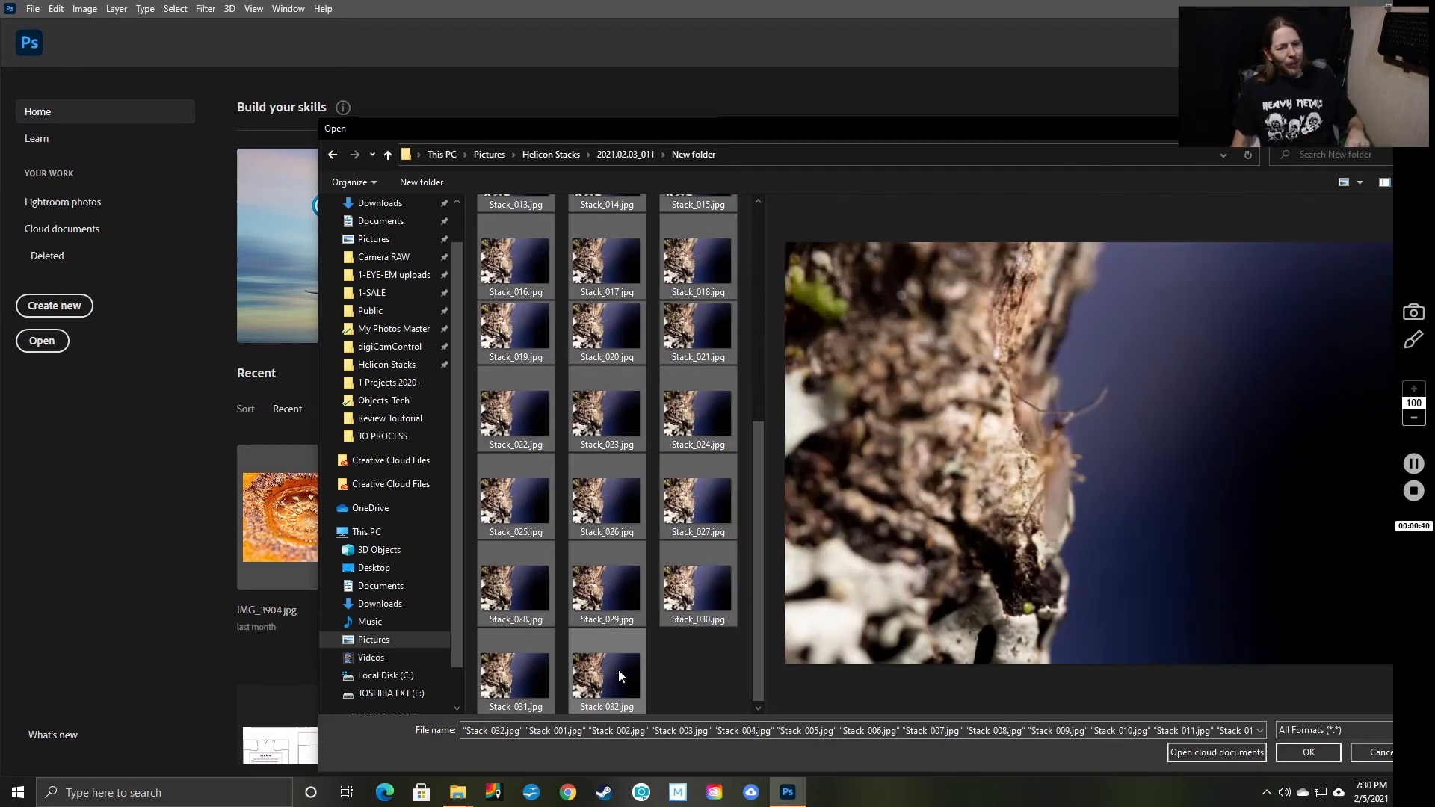
{"action": "left_click", "coordinate": [1308, 752]}
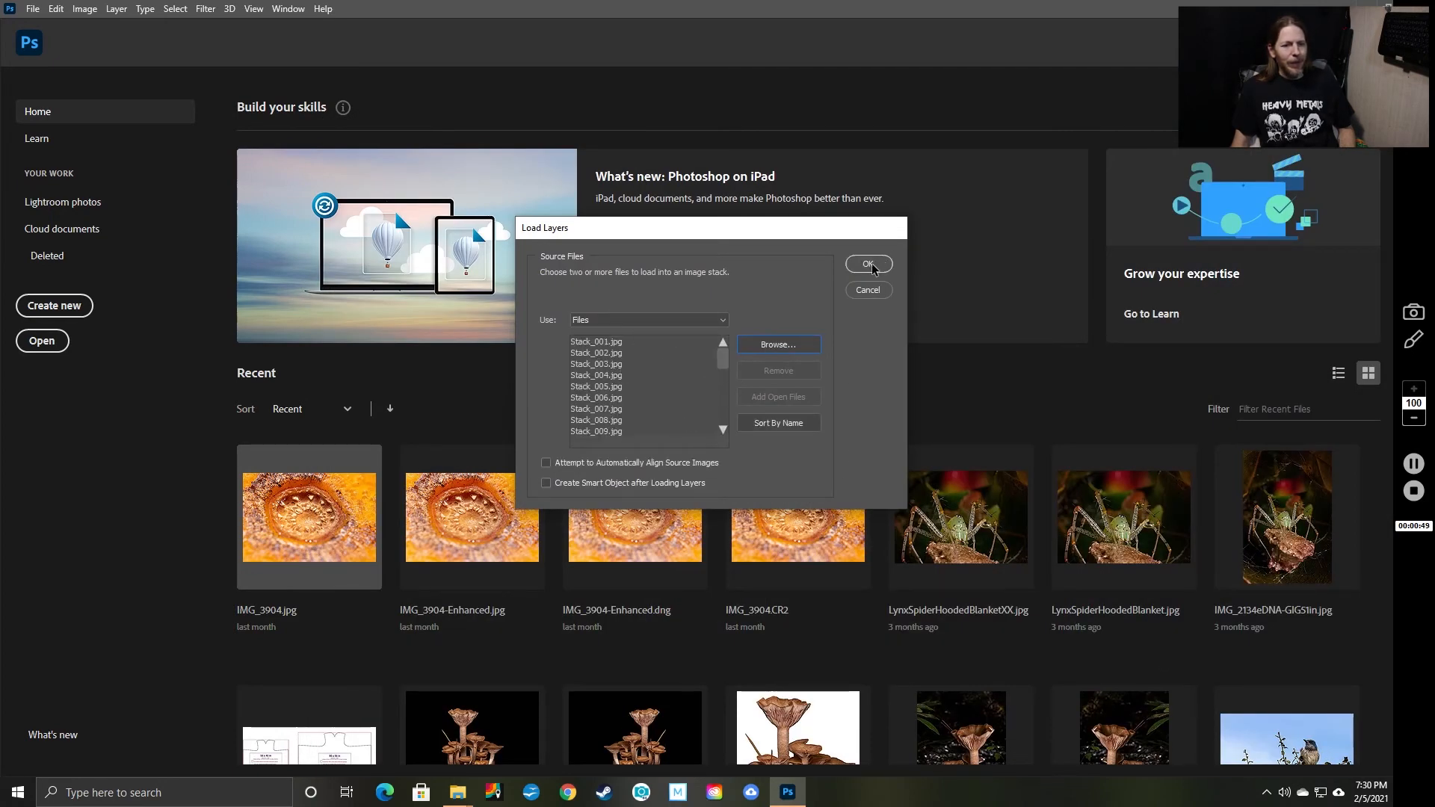
{"action": "left_click", "coordinate": [868, 265]}
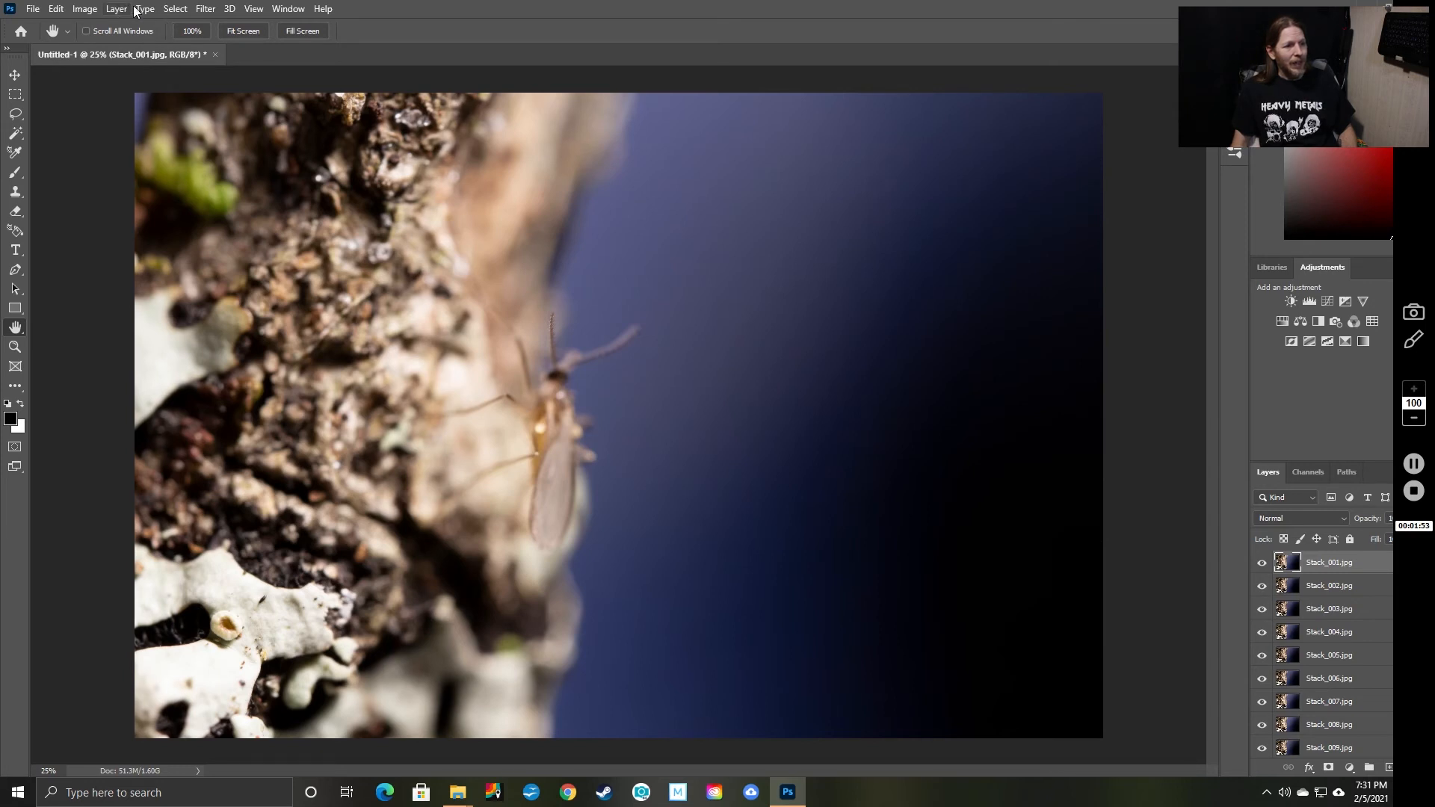
Select all the stack layers and auto-align them with the Auto projection, without vignette removal or geometric distortion correction
{"action": "left_click", "coordinate": [174, 9]}
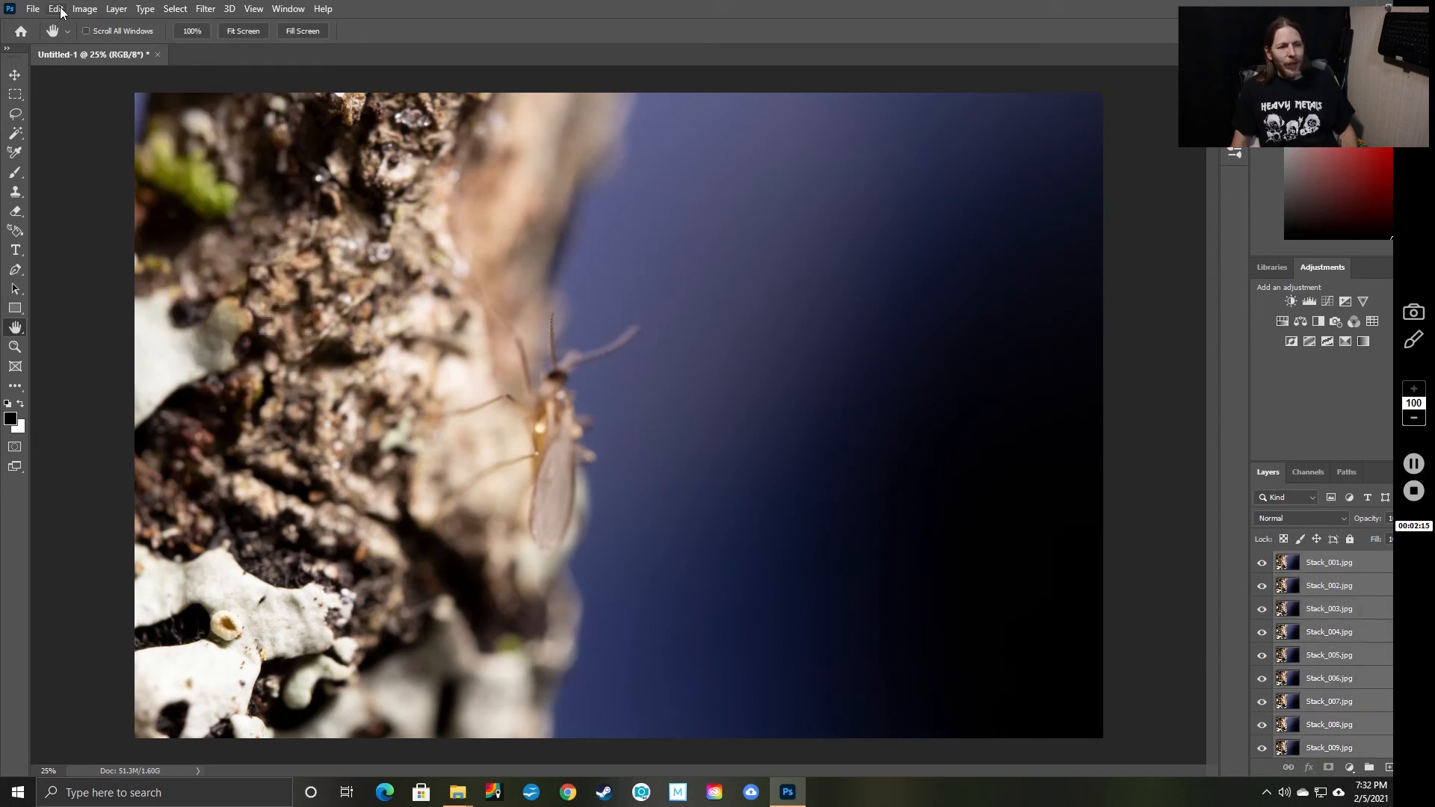
{"action": "left_click", "coordinate": [56, 9]}
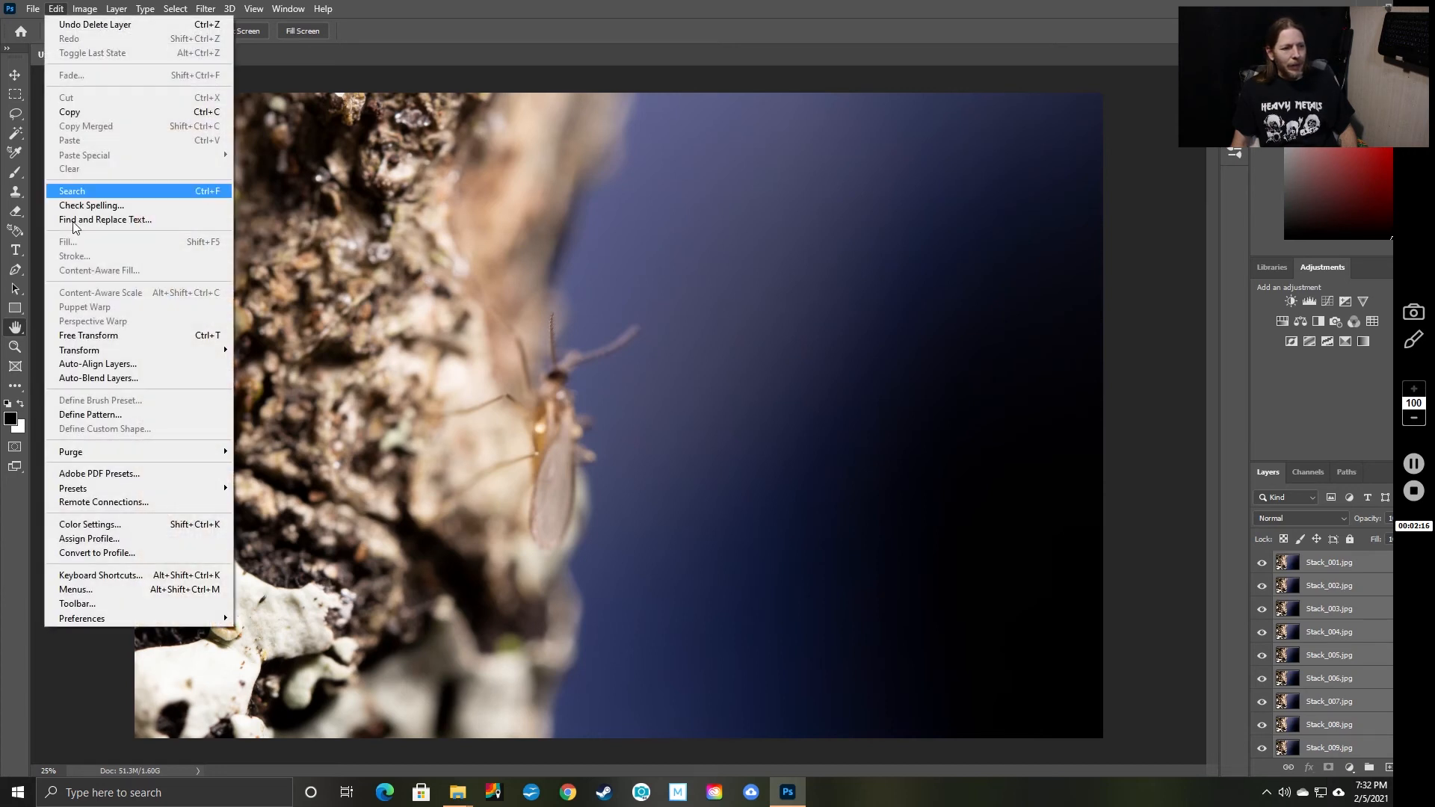
{"action": "left_click", "coordinate": [104, 364]}
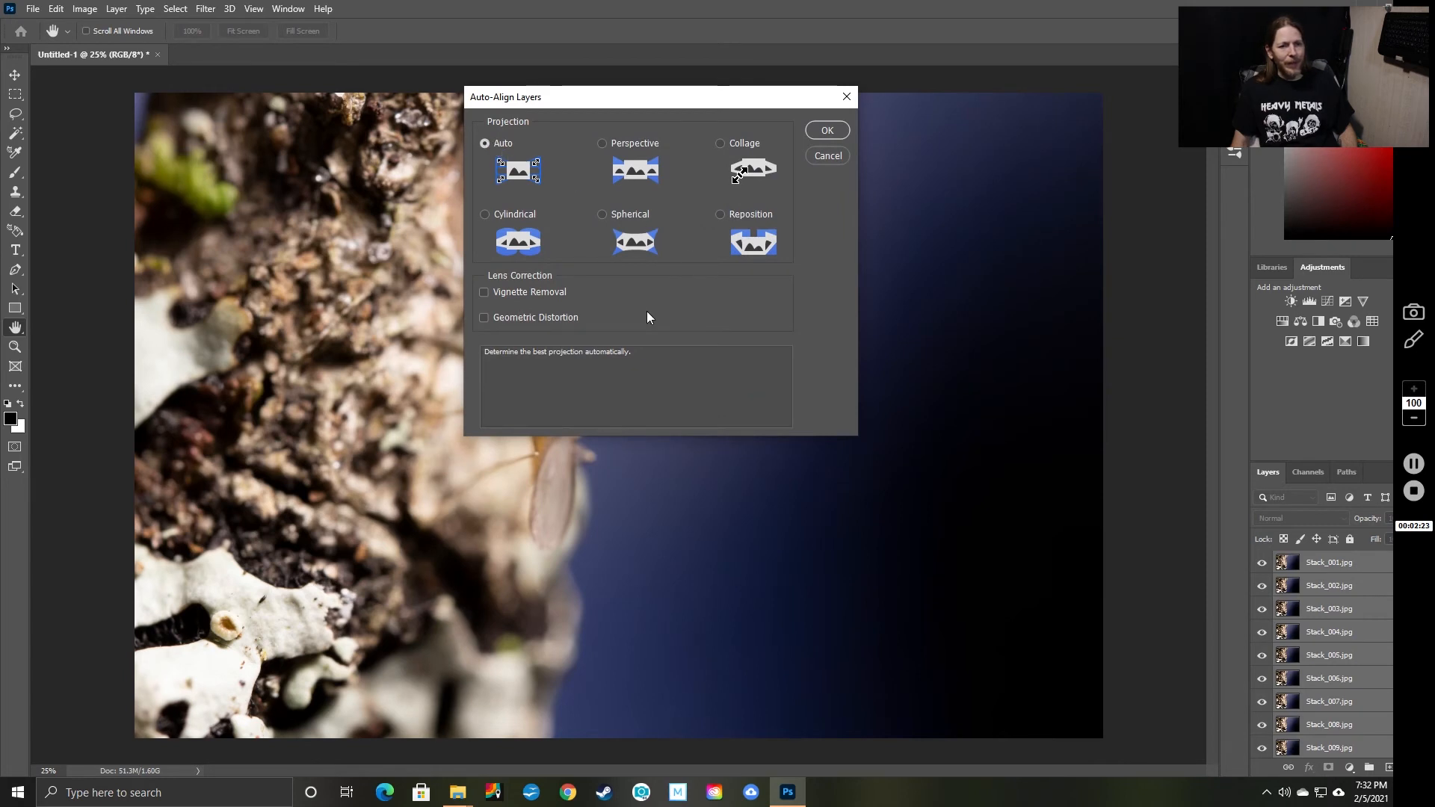
{"action": "left_click", "coordinate": [828, 130]}
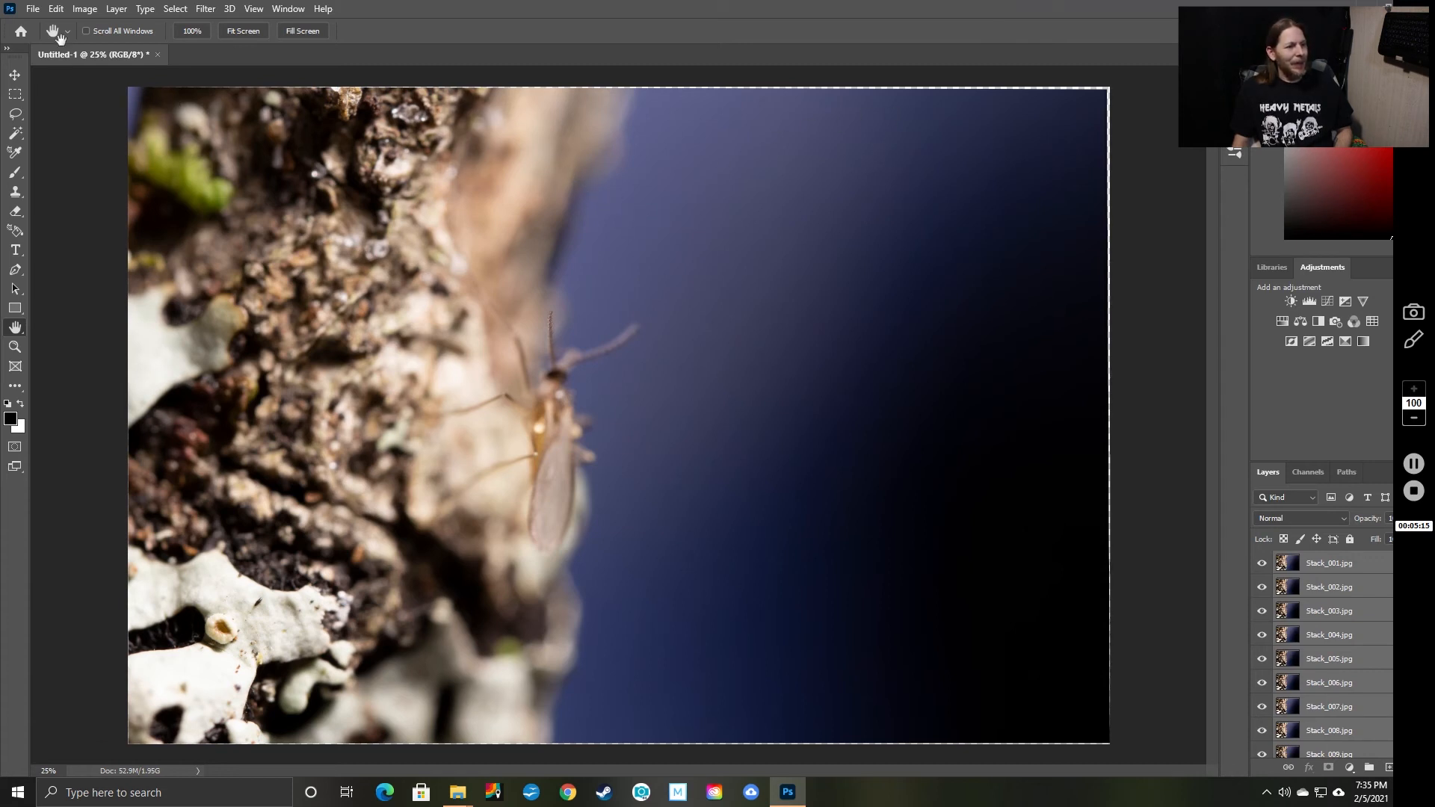
Auto-blend the aligned layers with the Stack Images method, Seamless Tones and Colors, and Content Aware Fill Transparent Areas enabled
{"action": "left_click", "coordinate": [56, 9]}
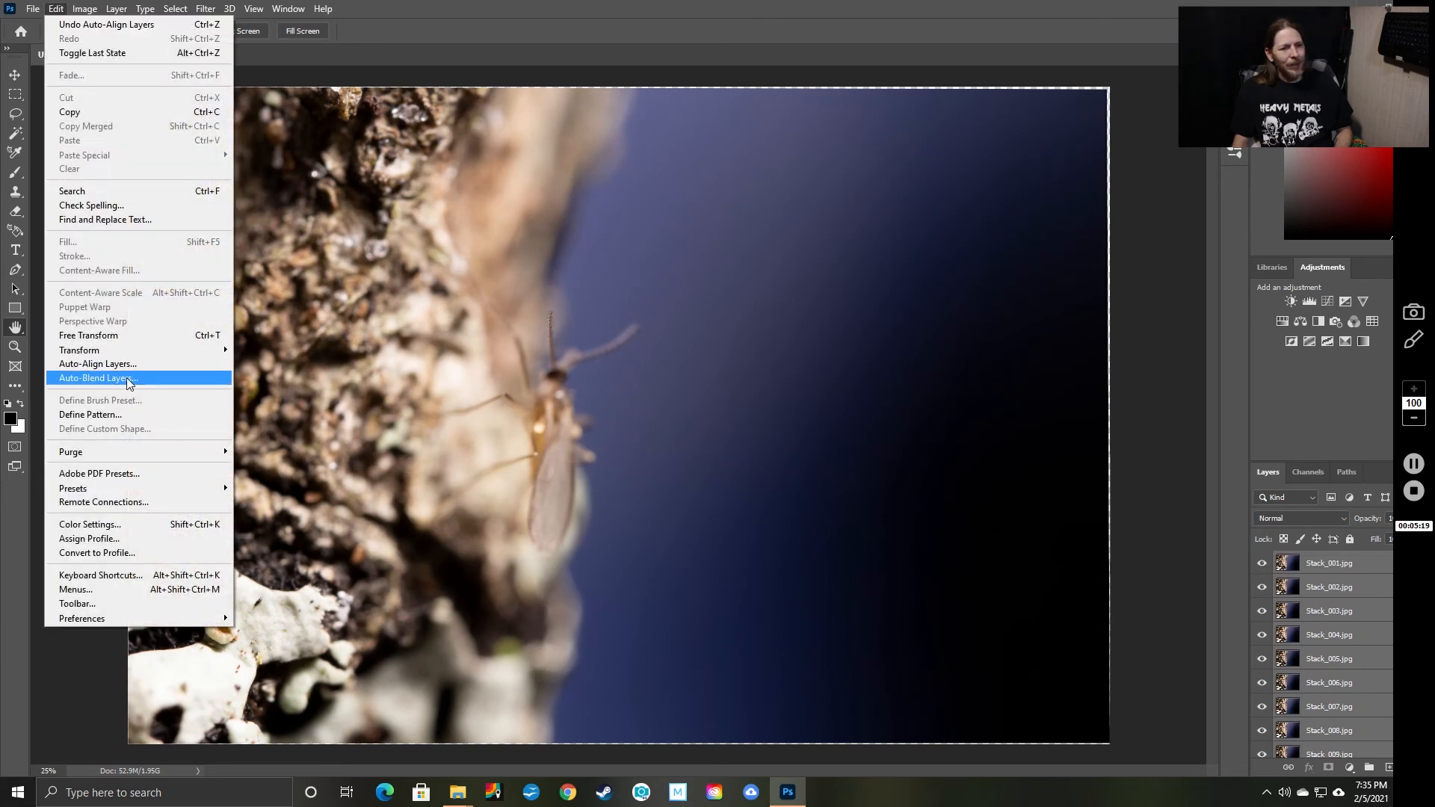
{"action": "left_click", "coordinate": [119, 379]}
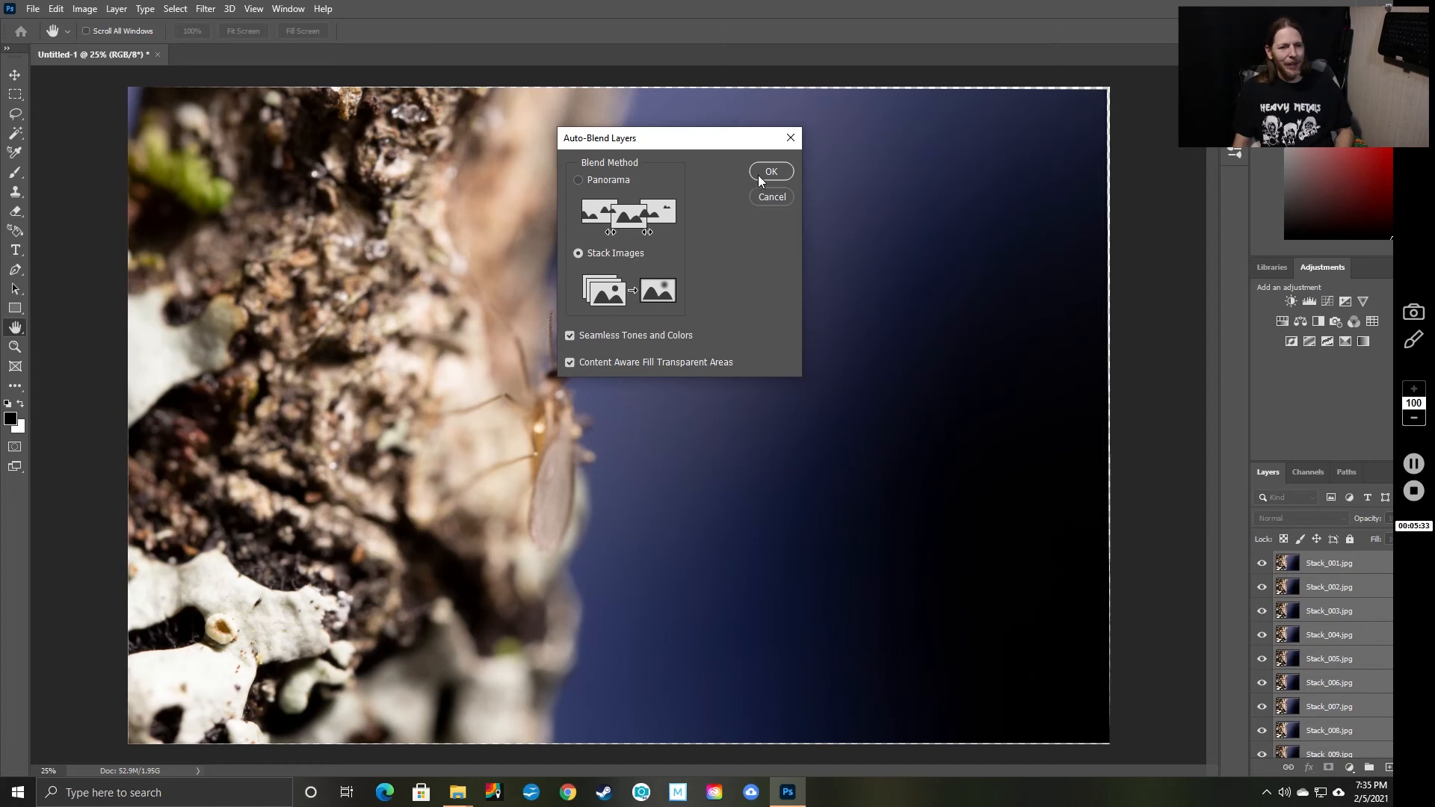
{"action": "left_click", "coordinate": [778, 174]}
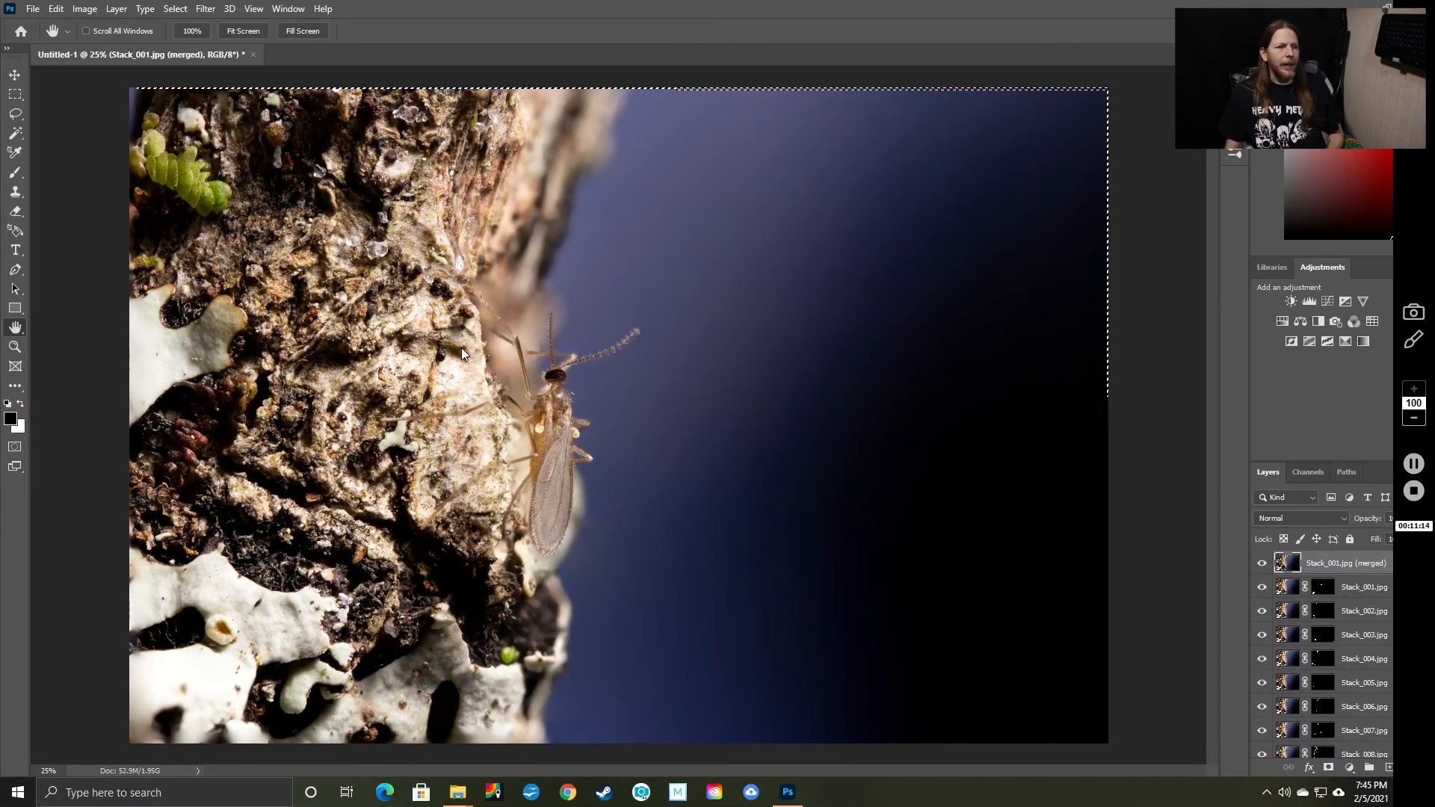
Clear the selection around the blended image and flatten all its layers into a single background
{"action": "left_click", "coordinate": [15, 95]}
{"action": "left_click", "coordinate": [819, 324]}
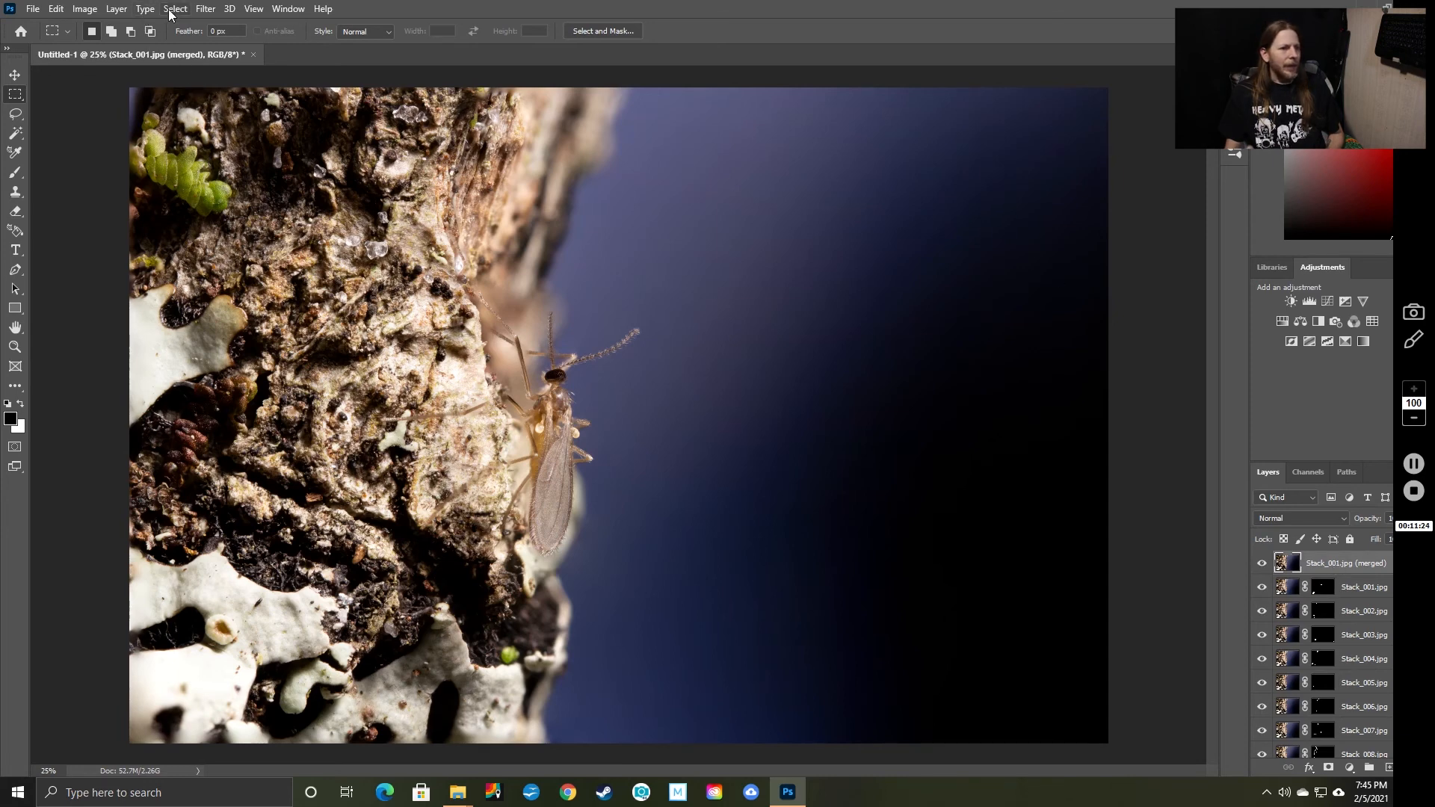
{"action": "left_click", "coordinate": [118, 14]}
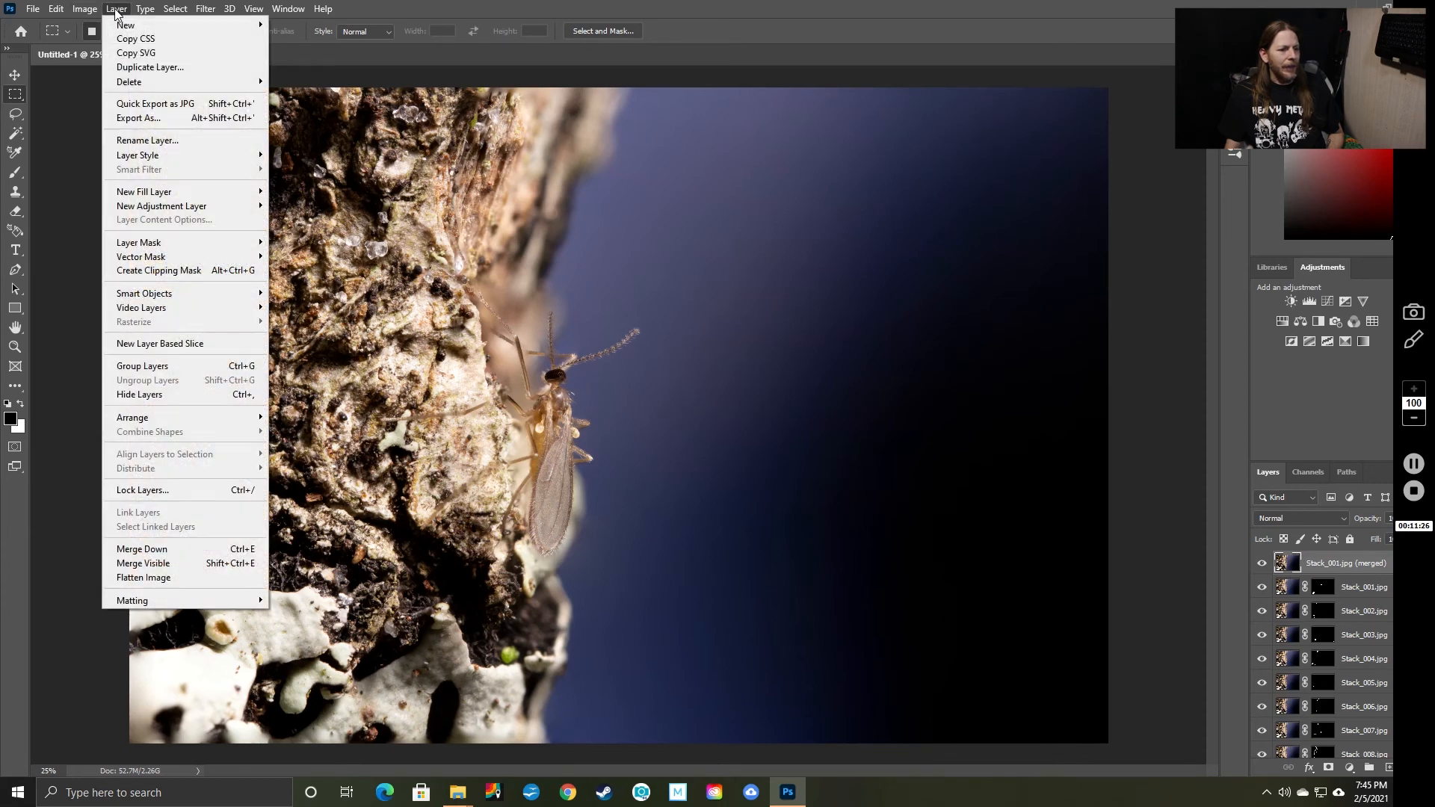
{"action": "left_click", "coordinate": [164, 577]}
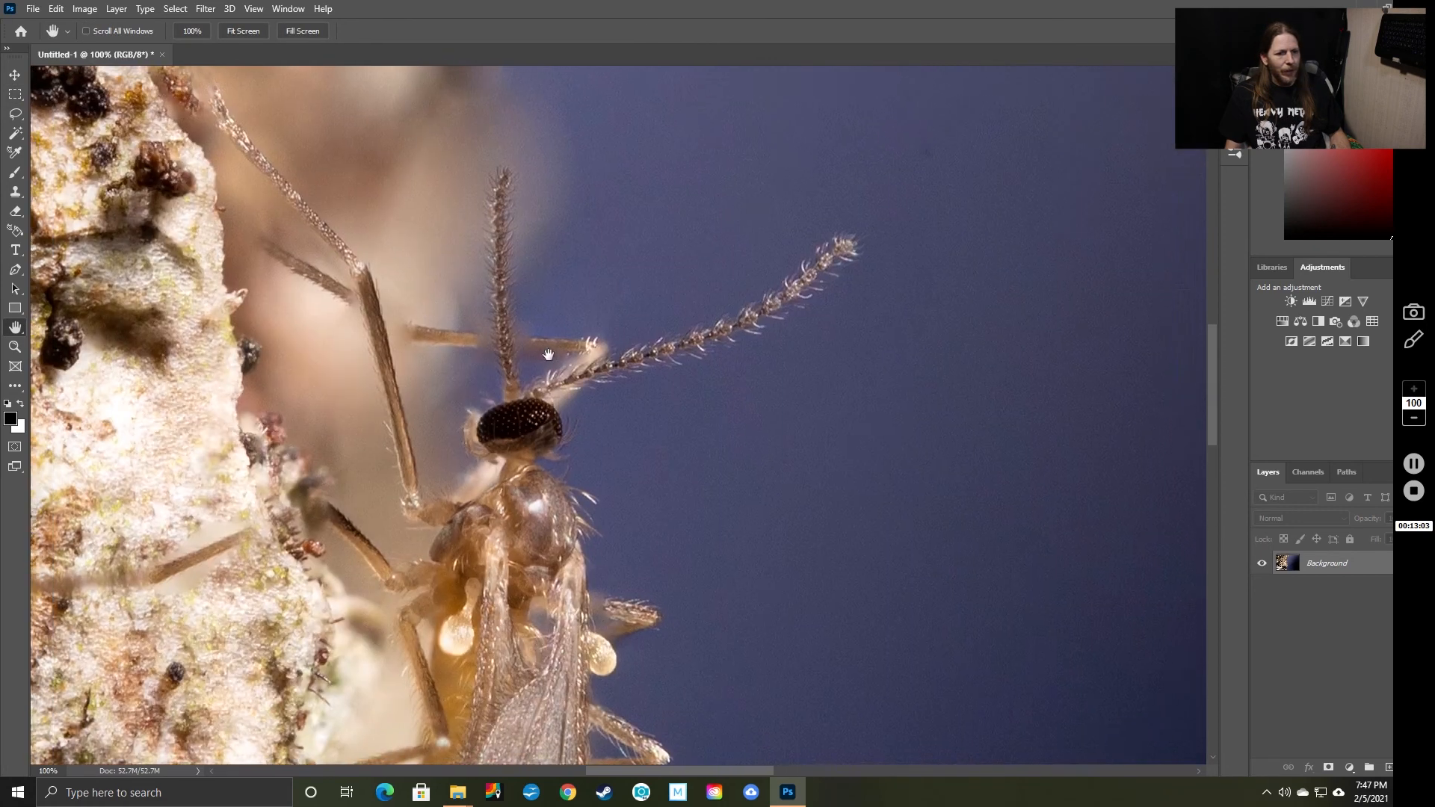
Examine the insect's head, antennae, legs and wings in the flattened image at 100% and 66.7% zoom
{"action": "left_click_drag", "start_coordinate": [547, 355], "coordinate": [584, 392]}
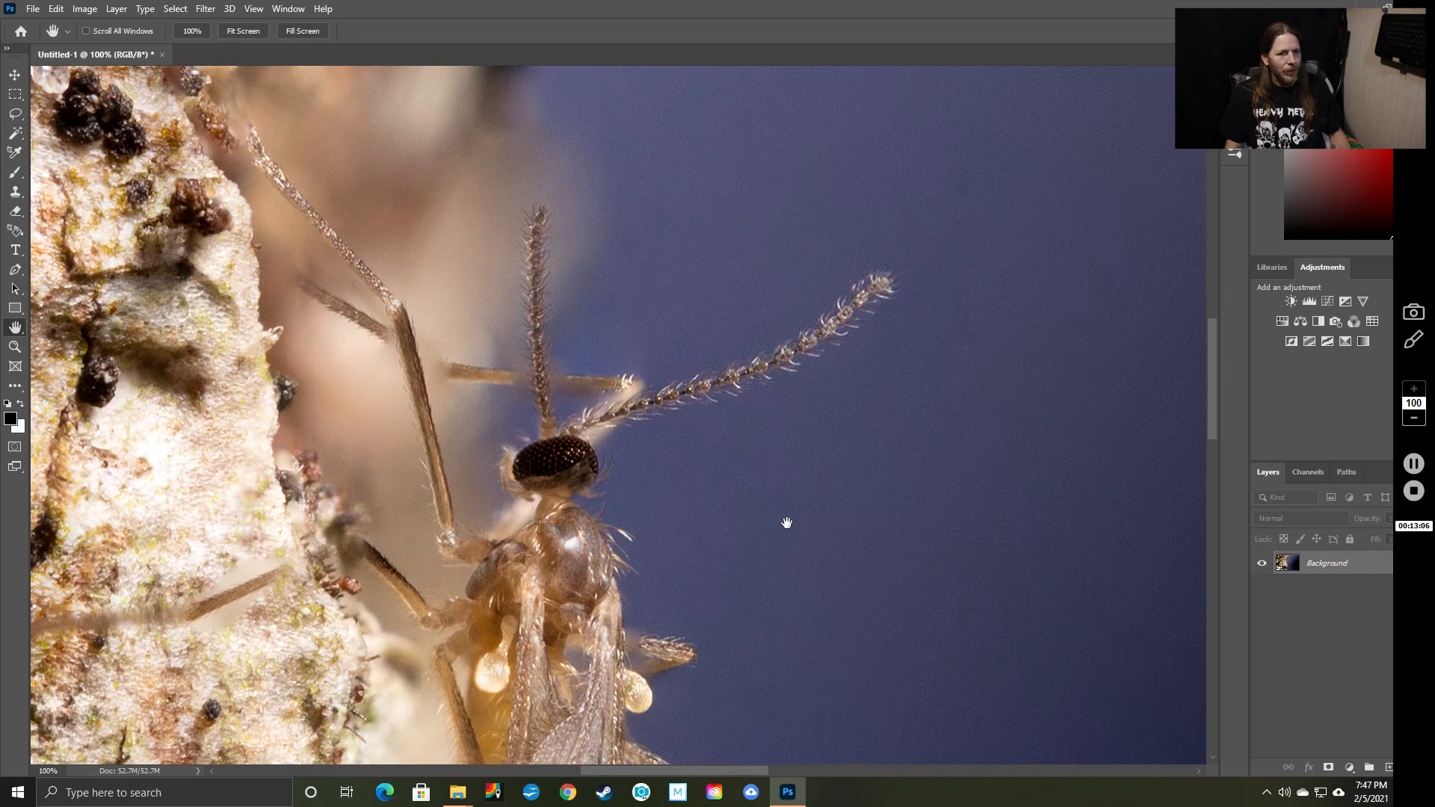
{"action": "left_click_drag", "start_coordinate": [769, 583], "coordinate": [776, 510]}
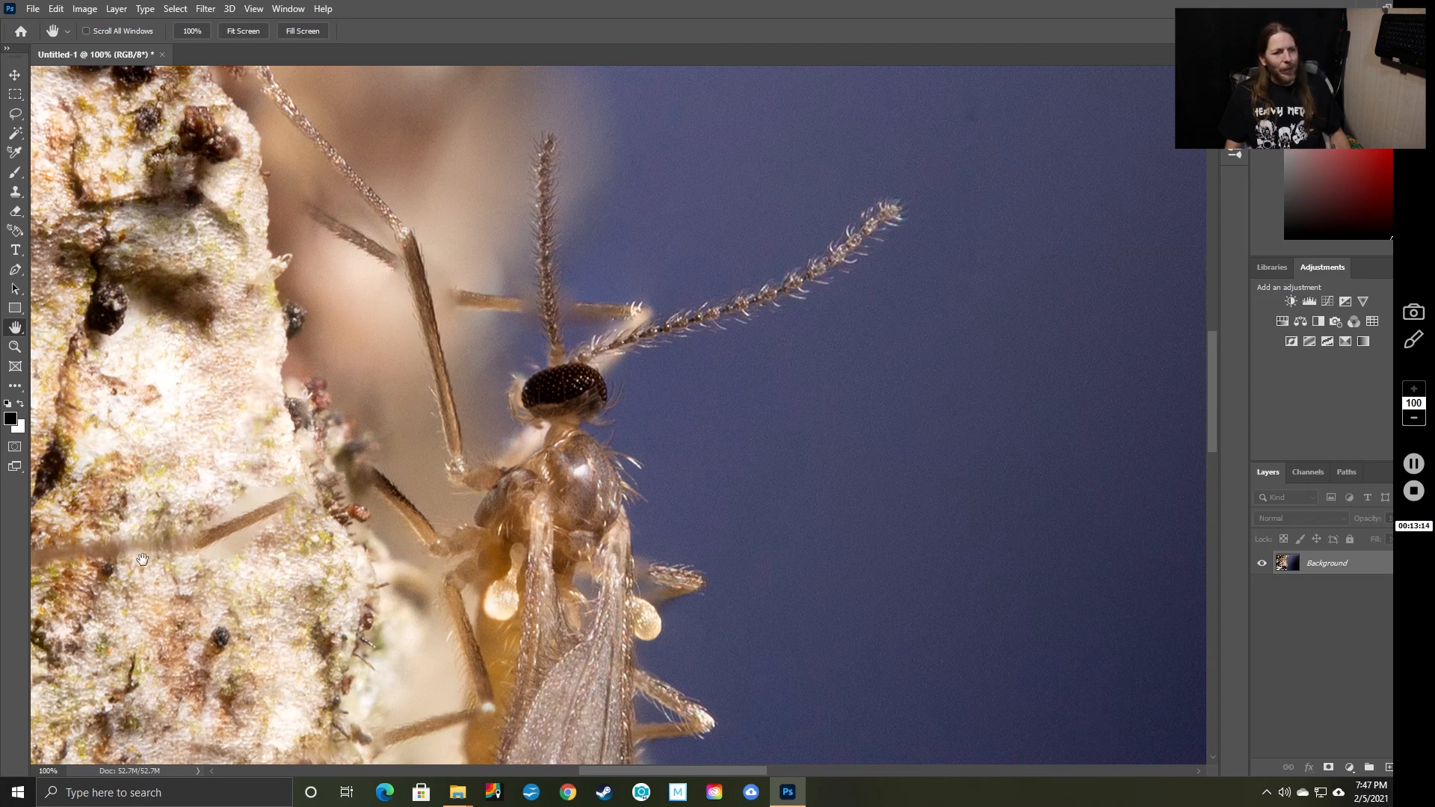
{"action": "left_click_drag", "start_coordinate": [410, 586], "coordinate": [641, 492]}
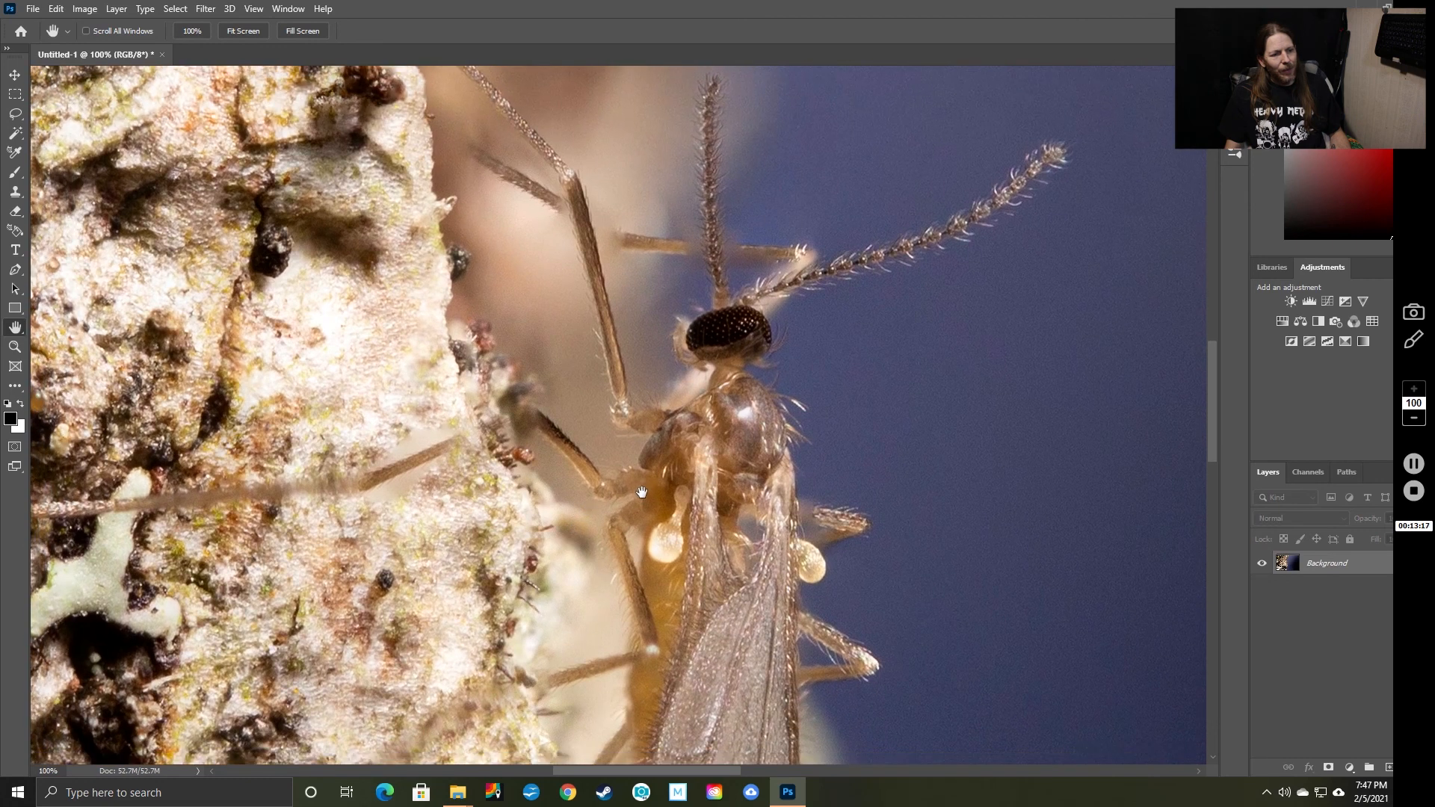
{"action": "right_click", "coordinate": [780, 479]}
{"action": "left_click", "coordinate": [6, 357]}
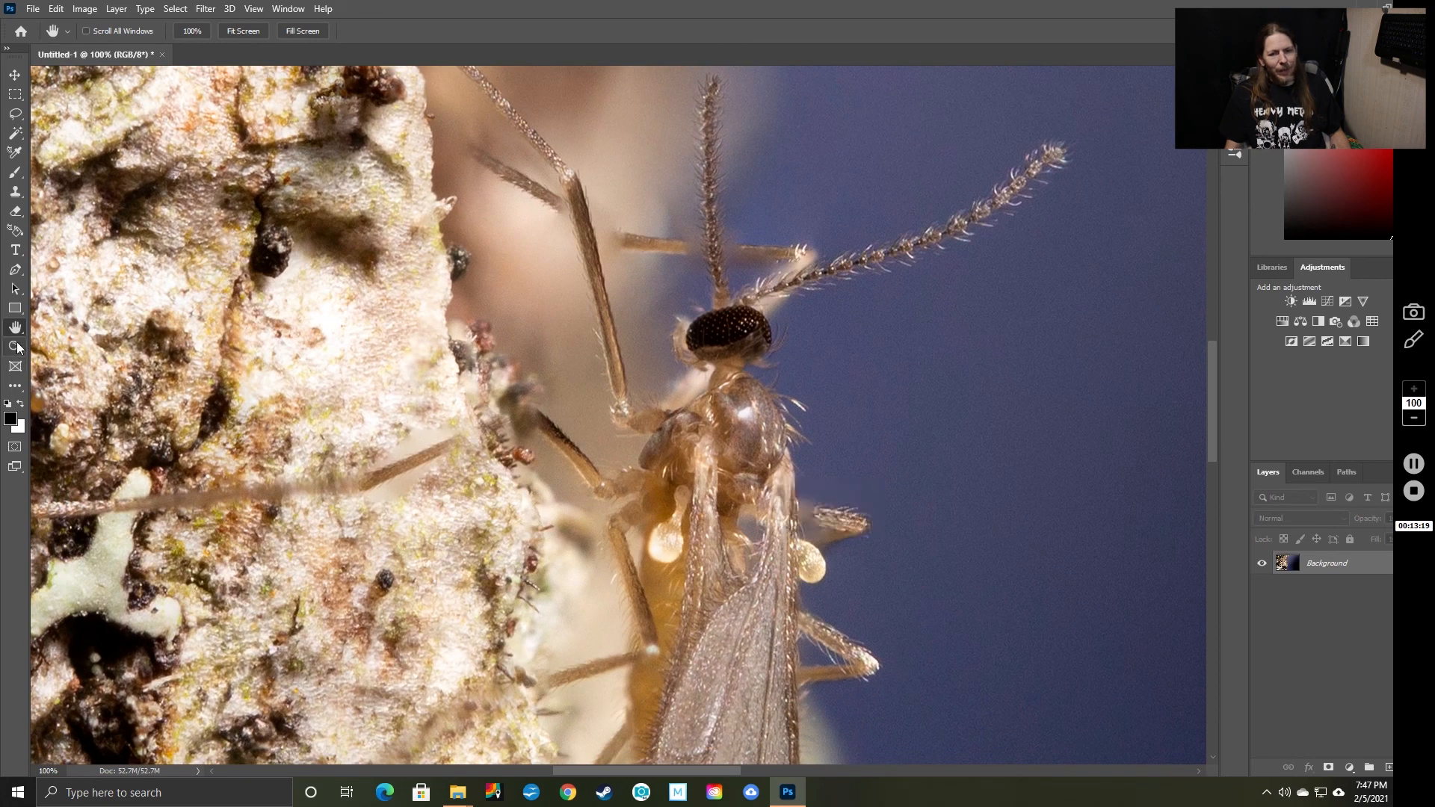
{"action": "right_click", "coordinate": [577, 343]}
{"action": "left_click", "coordinate": [14, 348]}
{"action": "left_click", "coordinate": [14, 348]}
{"action": "left_click_drag", "start_coordinate": [586, 348], "coordinate": [671, 385]}
{"action": "left_click", "coordinate": [671, 385], "text": "alt"}
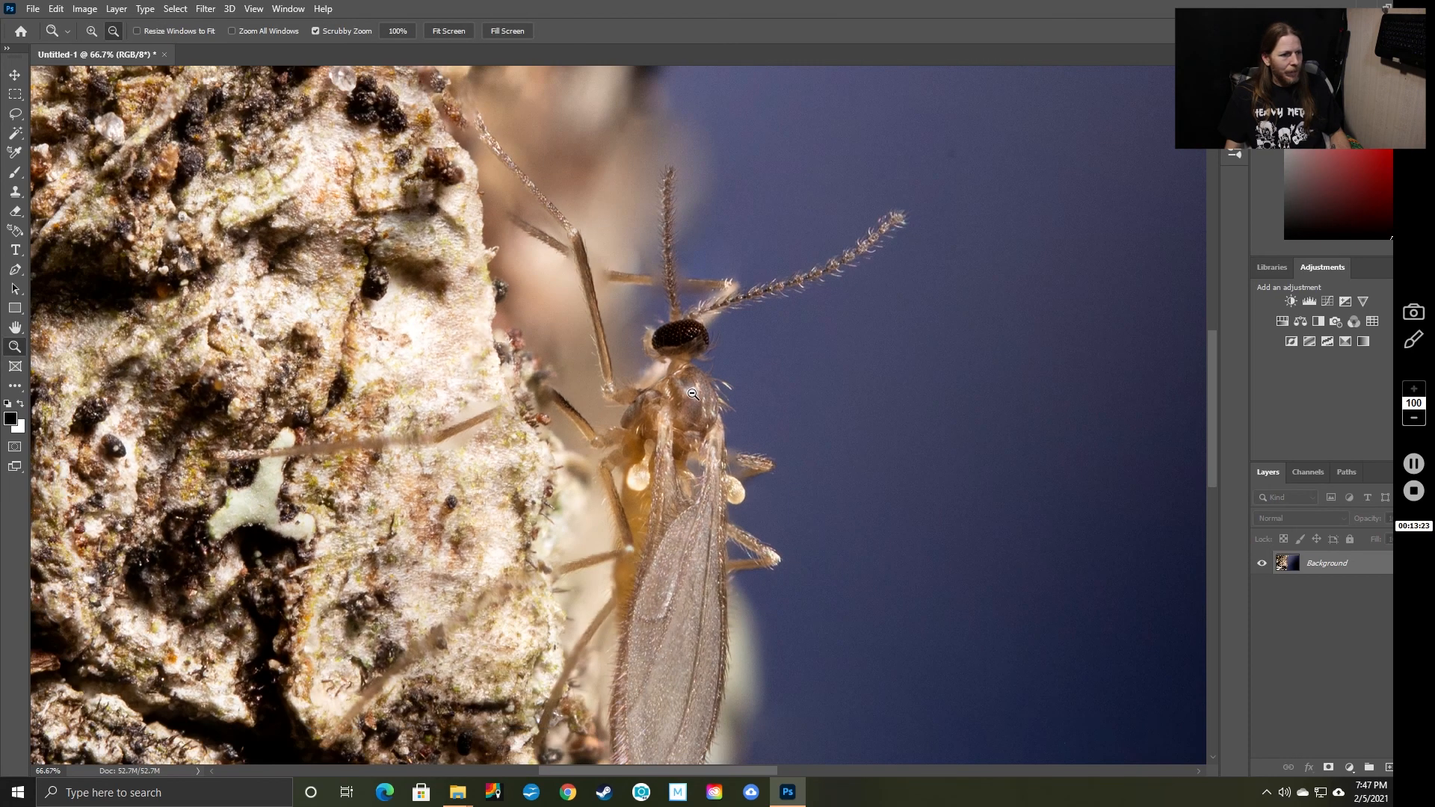
{"action": "left_click", "coordinate": [1414, 340]}
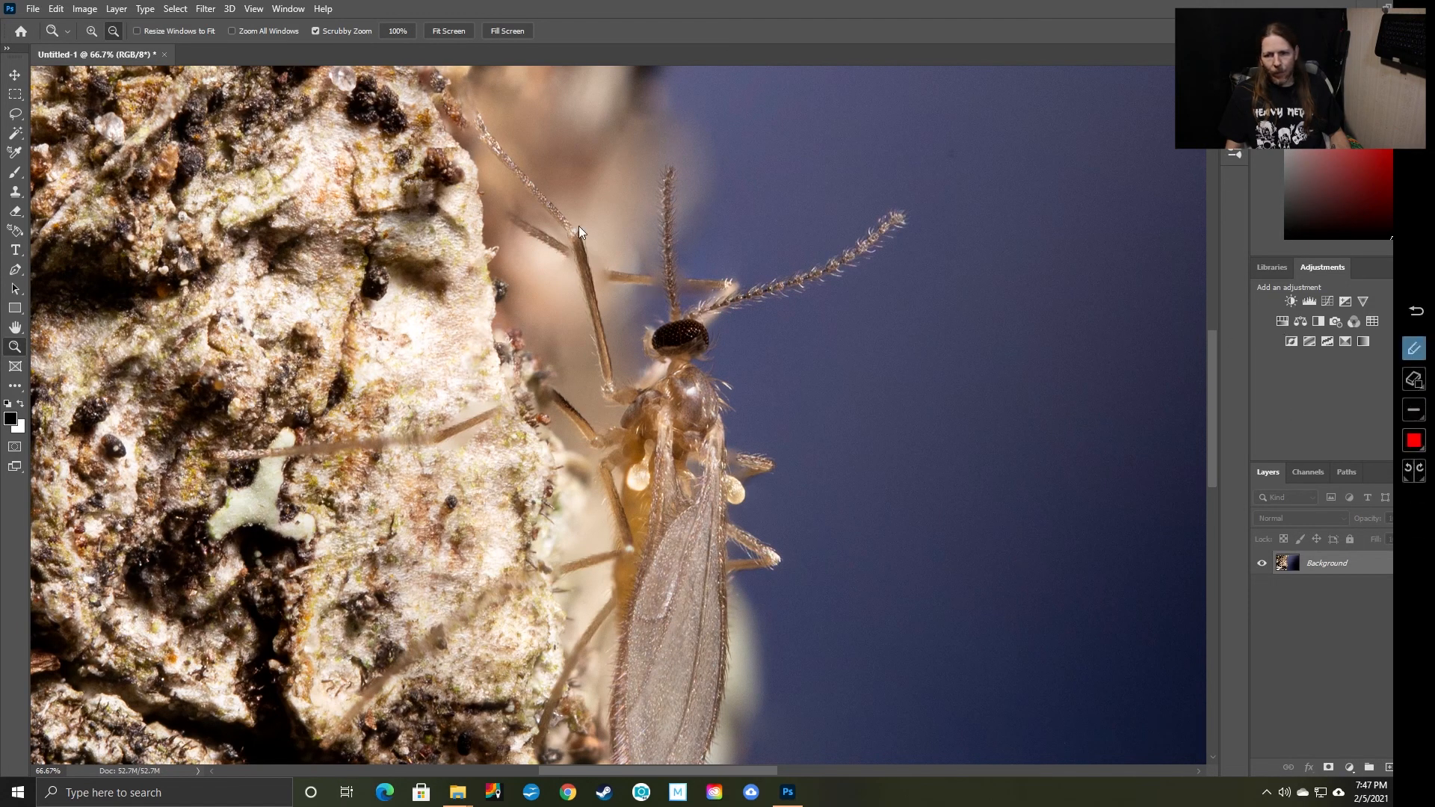
{"action": "left_click_drag", "start_coordinate": [639, 275], "coordinate": [607, 238]}
{"action": "left_click_drag", "start_coordinate": [557, 365], "coordinate": [543, 367]}
{"action": "mouse_move", "coordinate": [424, 438]}
{"action": "left_mouse_down"}
{"action": "mouse_move", "coordinate": [212, 421]}
{"action": "mouse_move", "coordinate": [400, 480]}
{"action": "mouse_move", "coordinate": [406, 415]}
{"action": "left_mouse_up"}
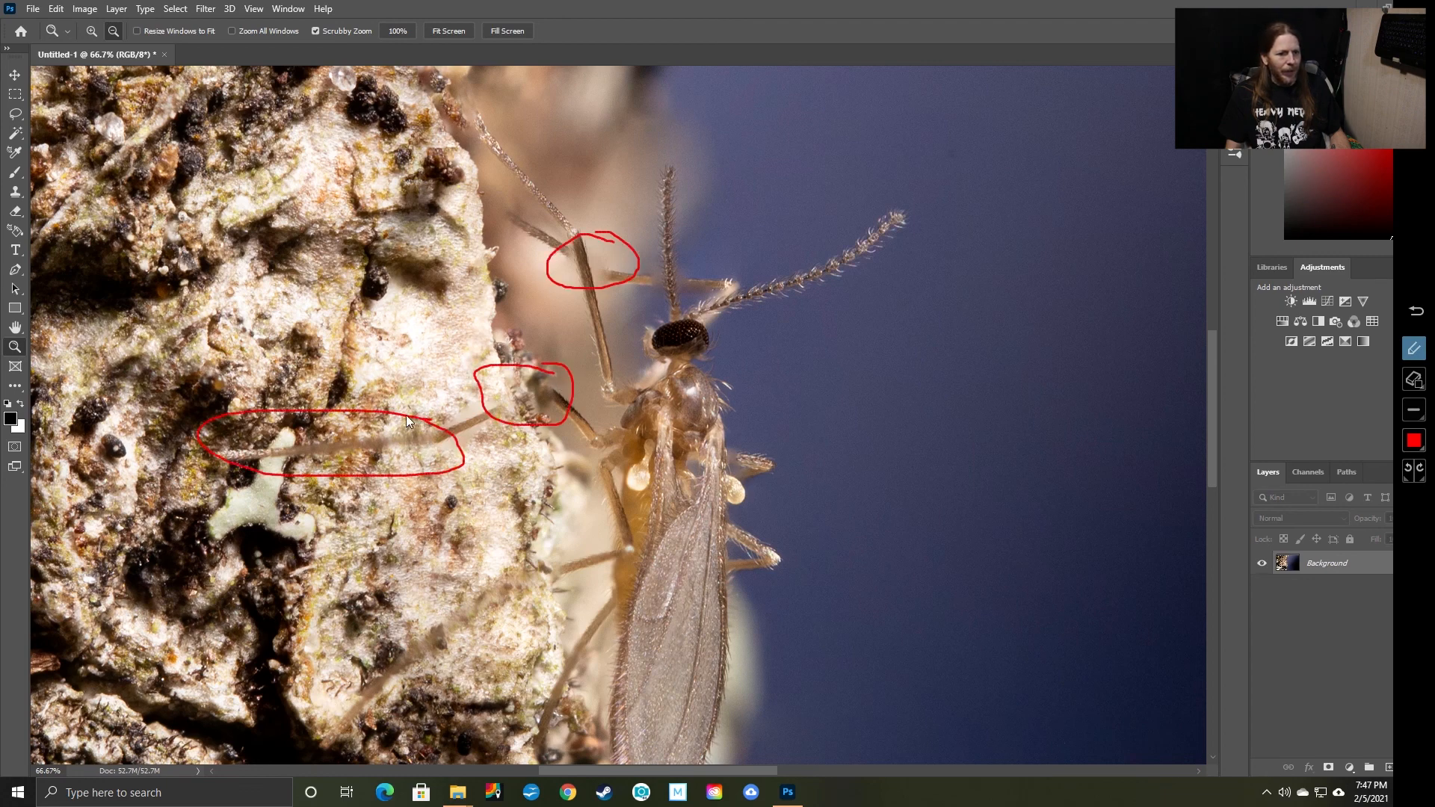
{"action": "left_click_drag", "start_coordinate": [542, 562], "coordinate": [401, 627]}
{"action": "mouse_move", "coordinate": [295, 739]}
{"action": "left_mouse_down"}
{"action": "mouse_move", "coordinate": [495, 642]}
{"action": "mouse_move", "coordinate": [550, 568]}
{"action": "left_mouse_up"}
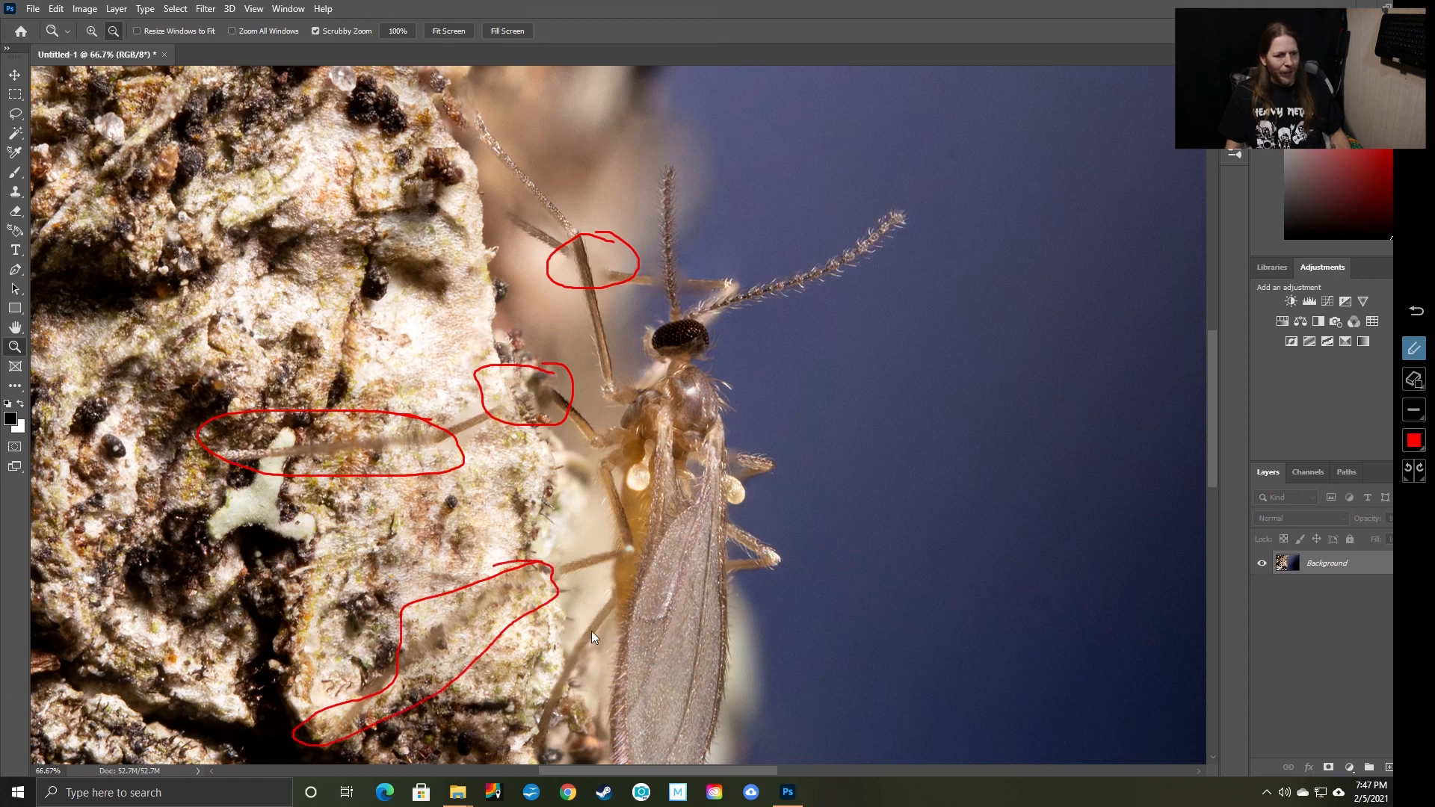
{"action": "mouse_move", "coordinate": [582, 639]}
{"action": "left_mouse_down"}
{"action": "mouse_move", "coordinate": [560, 701]}
{"action": "mouse_move", "coordinate": [575, 637]}
{"action": "left_mouse_up"}
{"action": "mouse_move", "coordinate": [735, 432]}
{"action": "left_mouse_down"}
{"action": "mouse_move", "coordinate": [716, 483]}
{"action": "mouse_move", "coordinate": [740, 435]}
{"action": "left_mouse_up"}
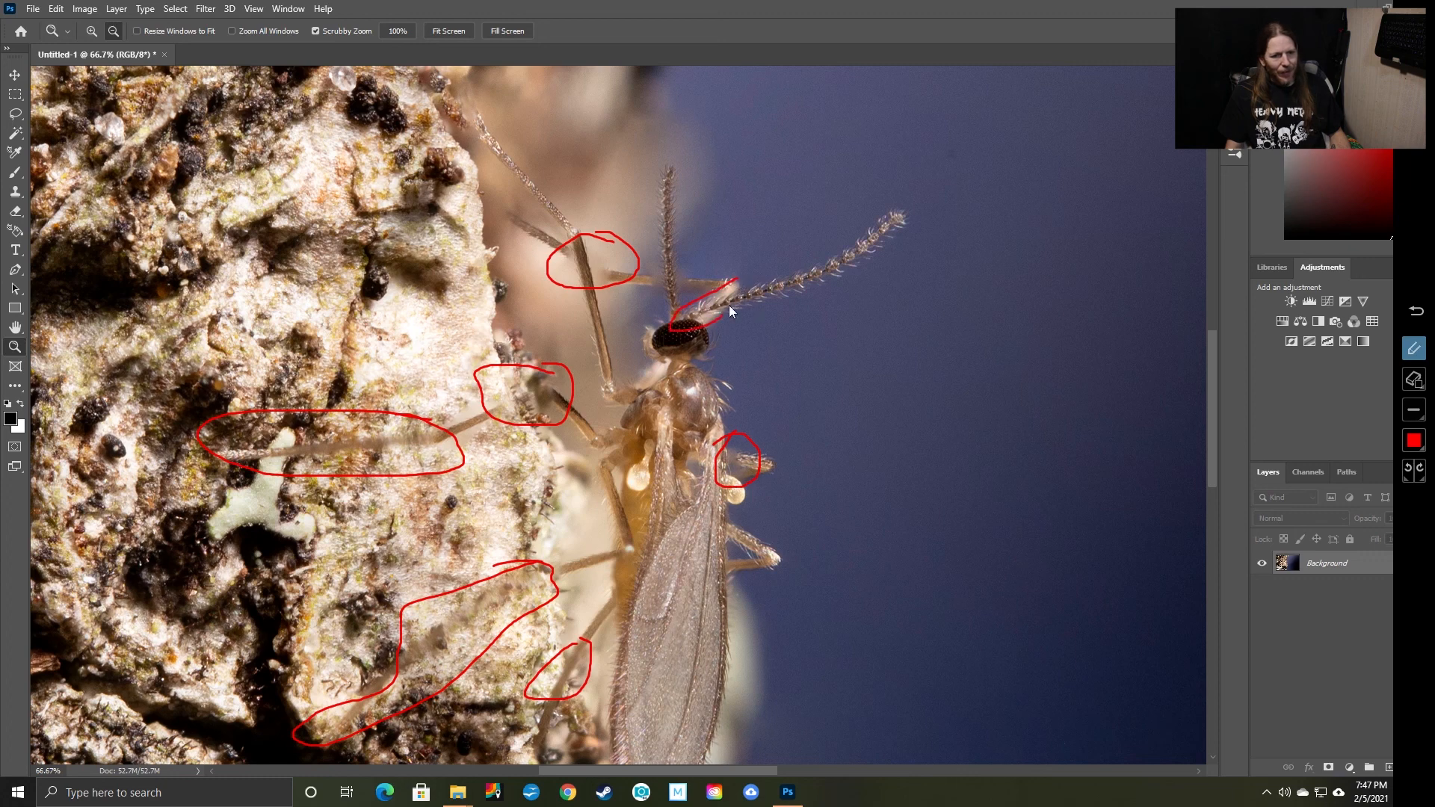
{"action": "left_click_drag", "start_coordinate": [649, 267], "coordinate": [620, 262]}
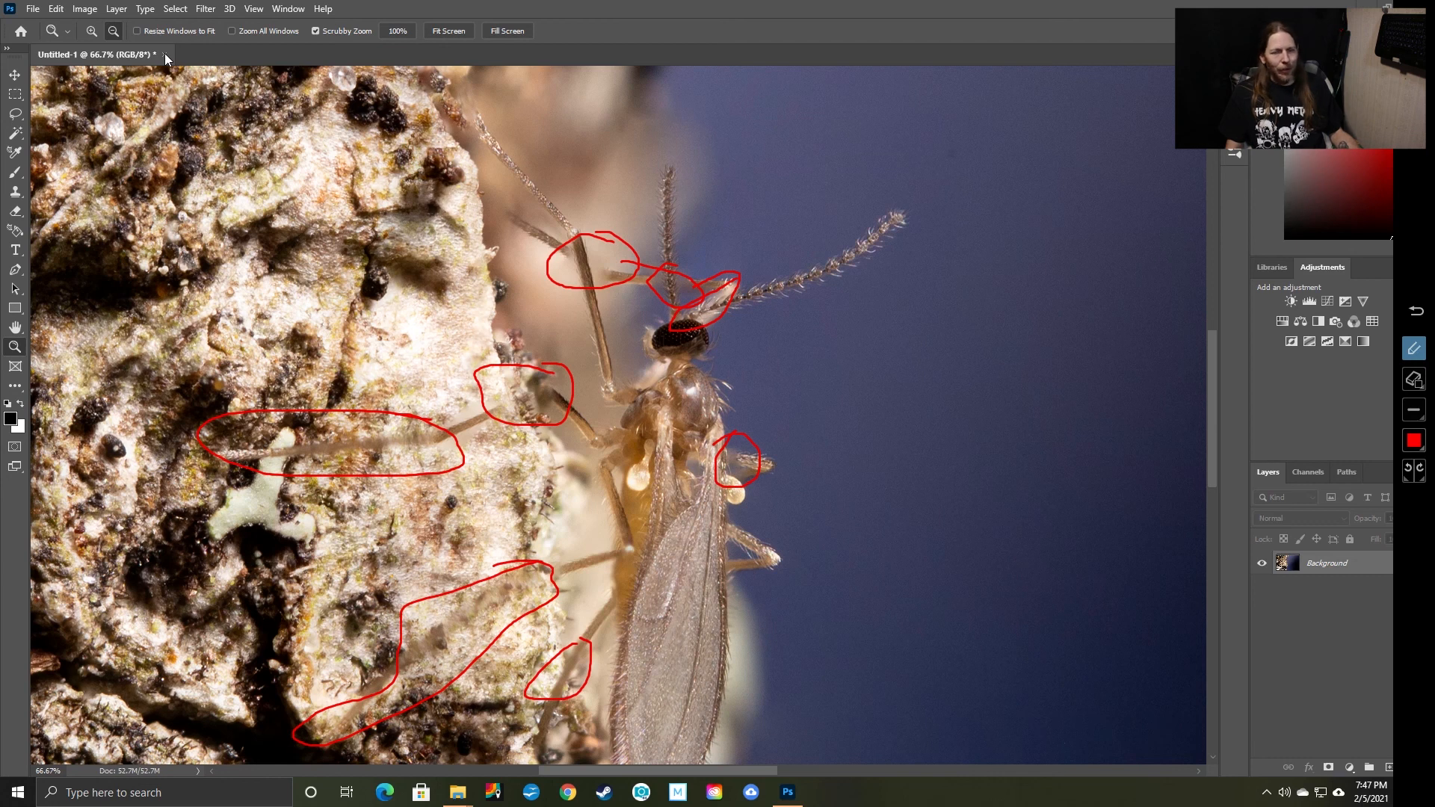
{"action": "left_click", "coordinate": [1418, 315]}
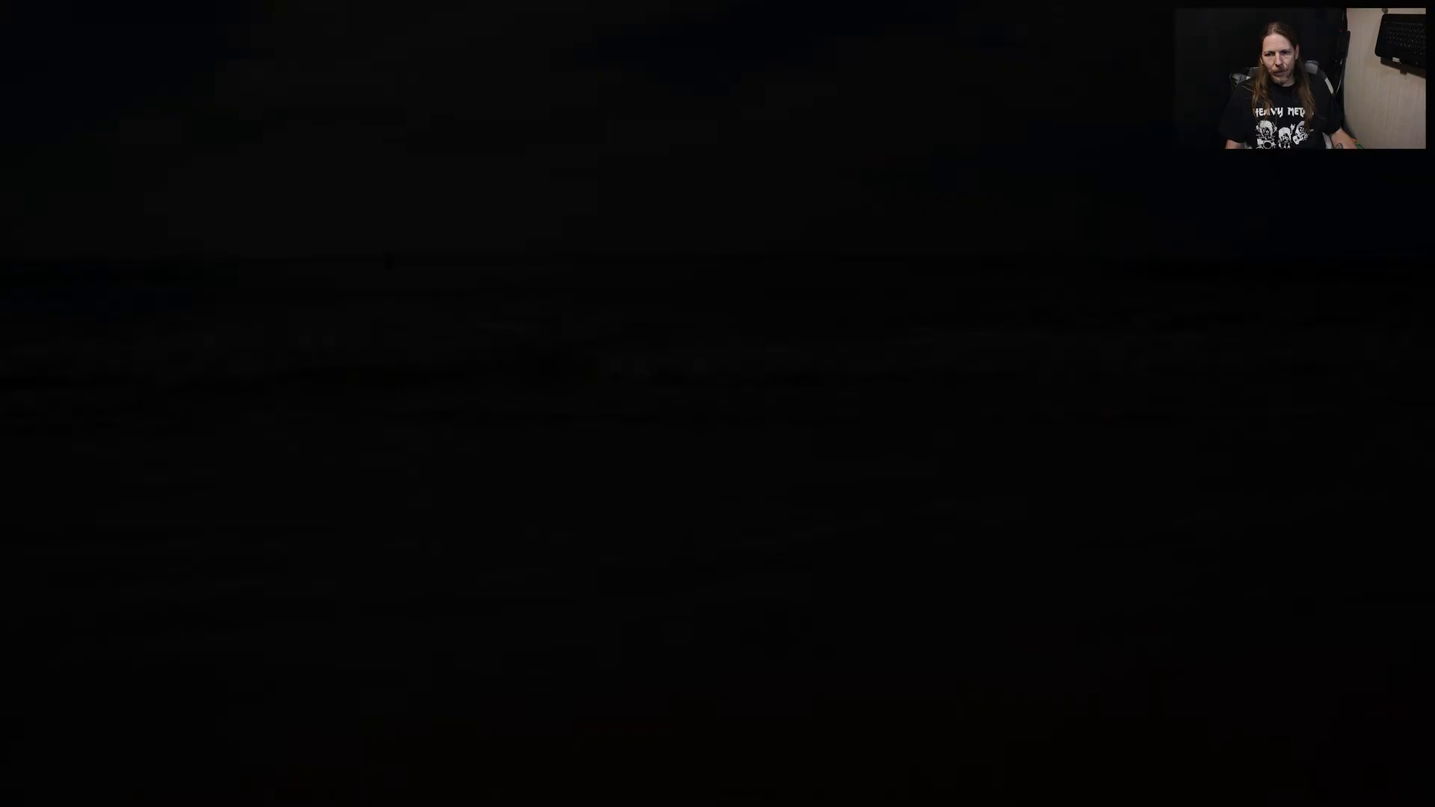